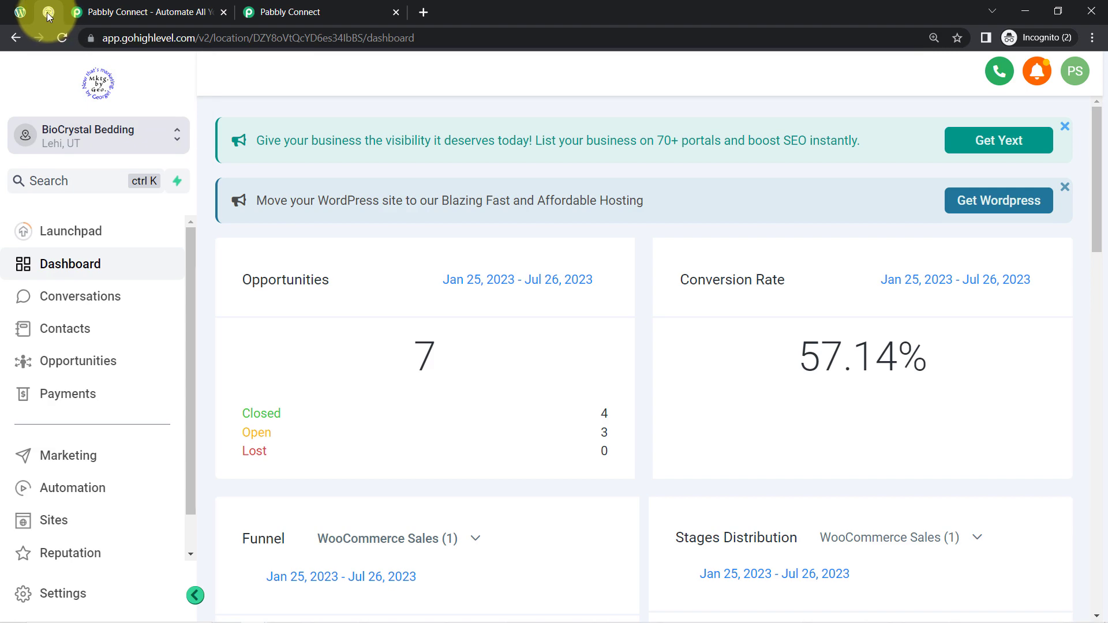
Look over the open HighLevel, Gravity Forms and Pabbly Connect tabs before starting the automation
click(17, 11)
click(50, 12)
click(18, 12)
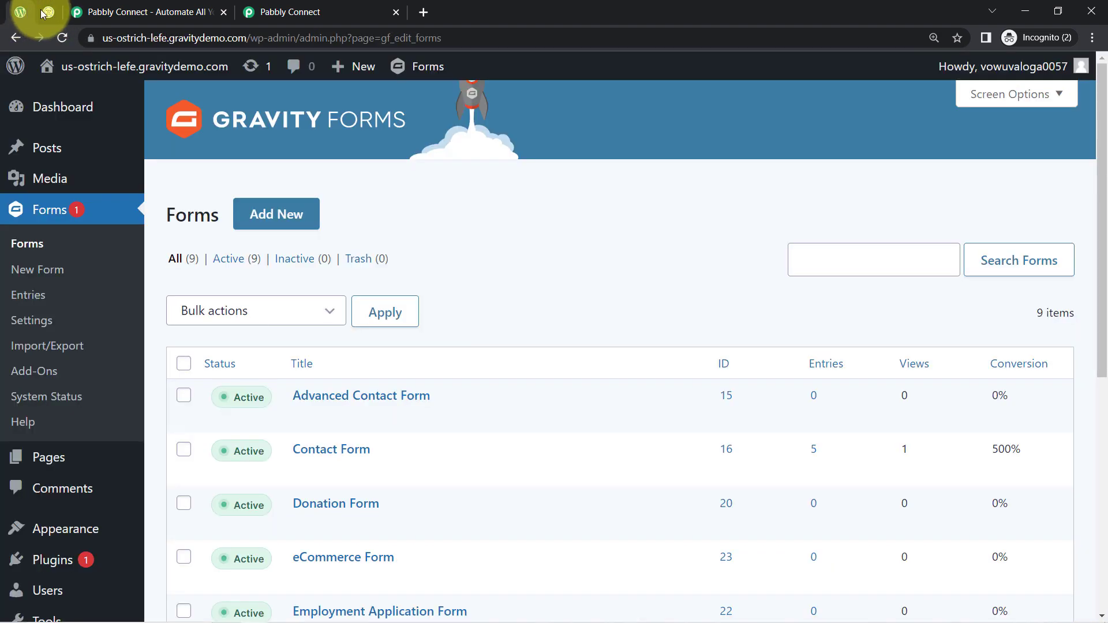
click(49, 11)
click(95, 11)
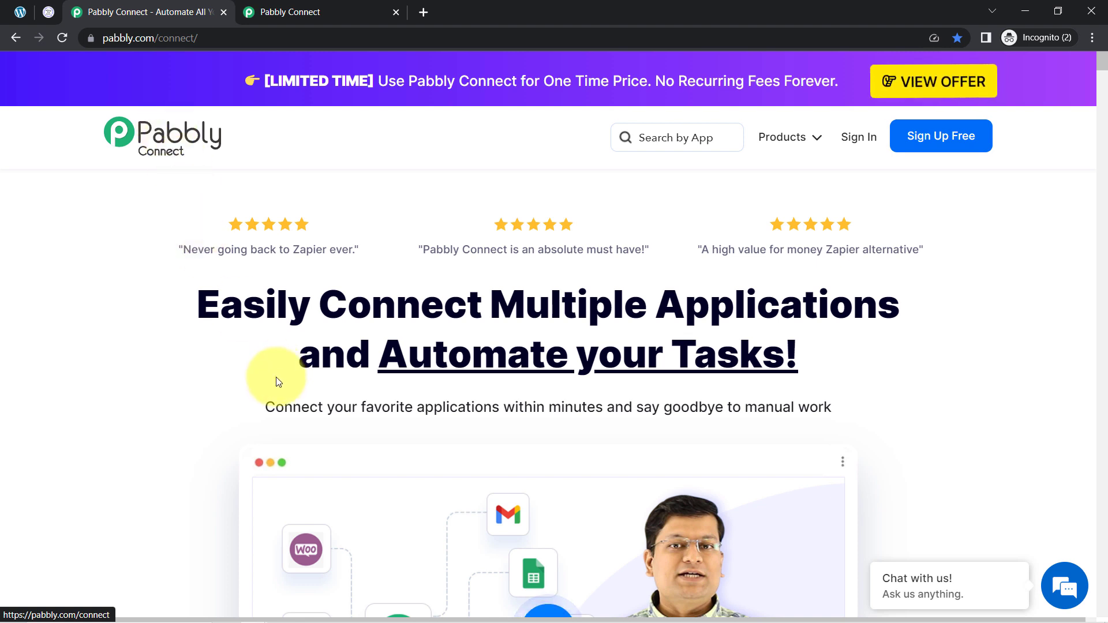
drag(209, 314, 784, 393)
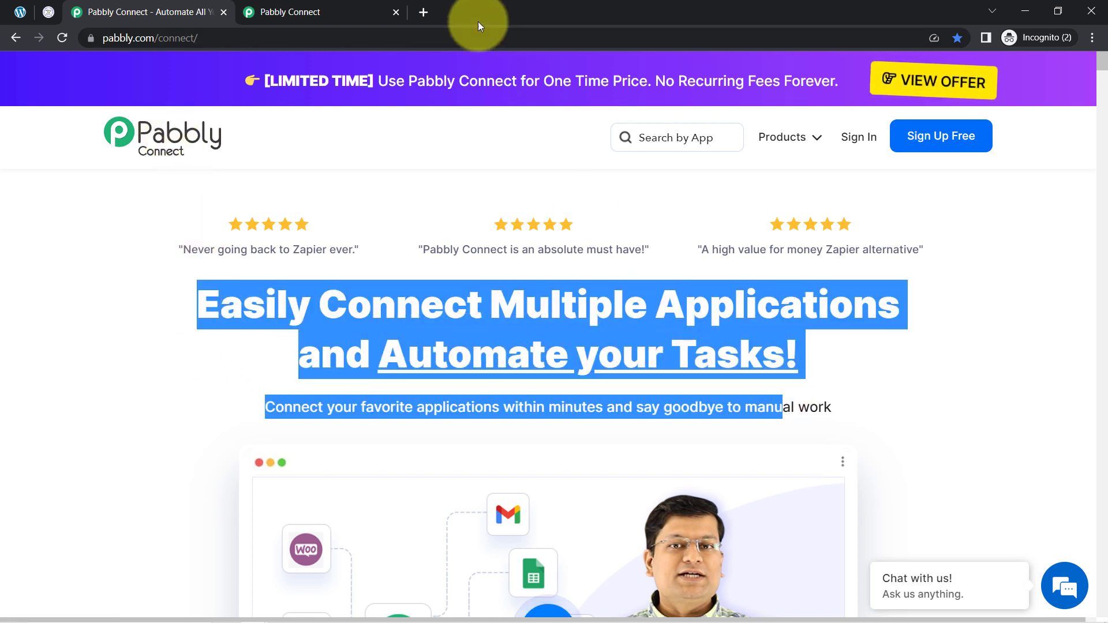
click(321, 6)
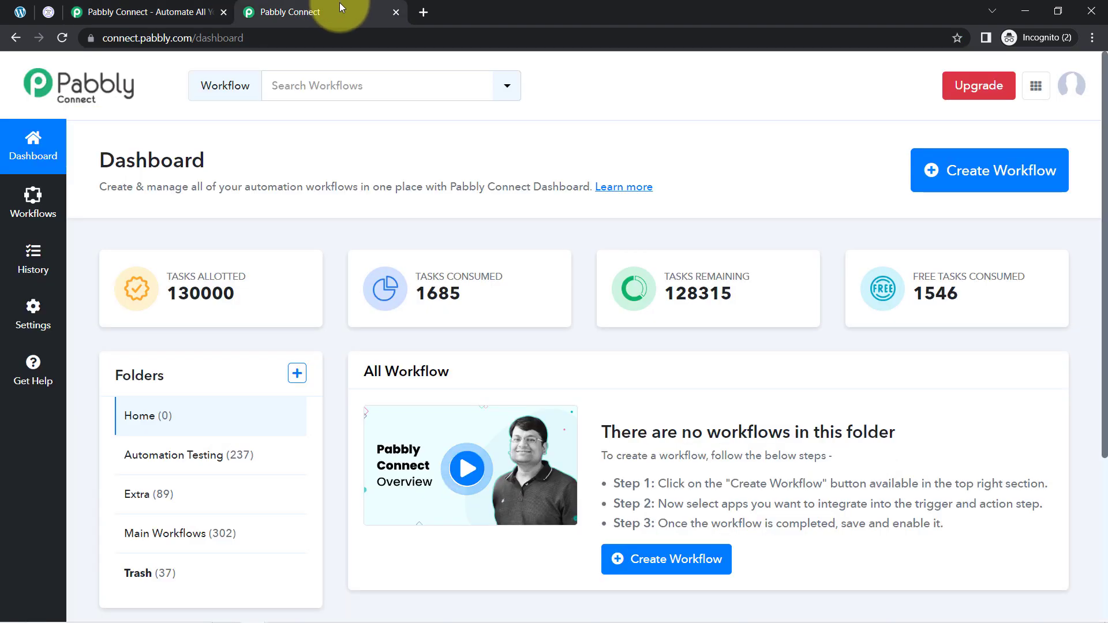
click(183, 5)
click(308, 347)
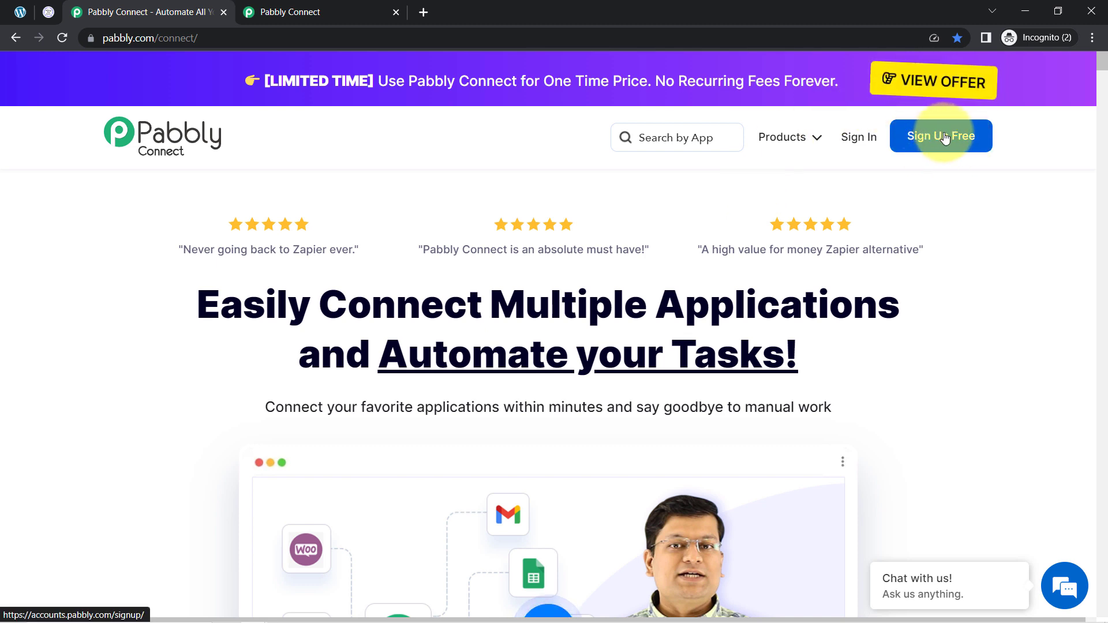
click(358, 8)
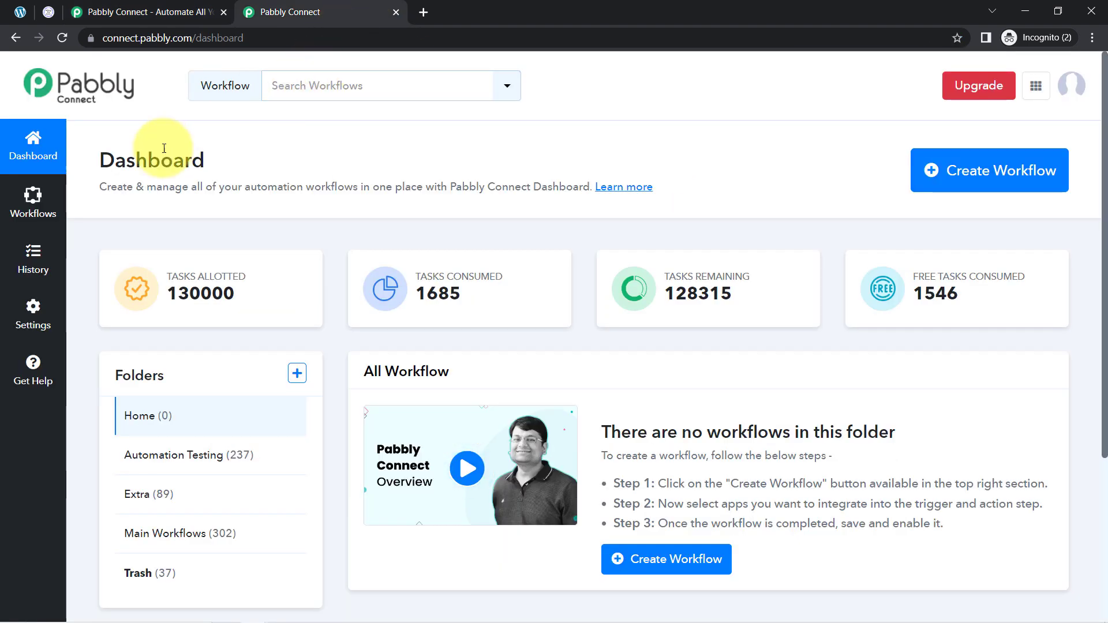
drag(99, 163, 213, 168)
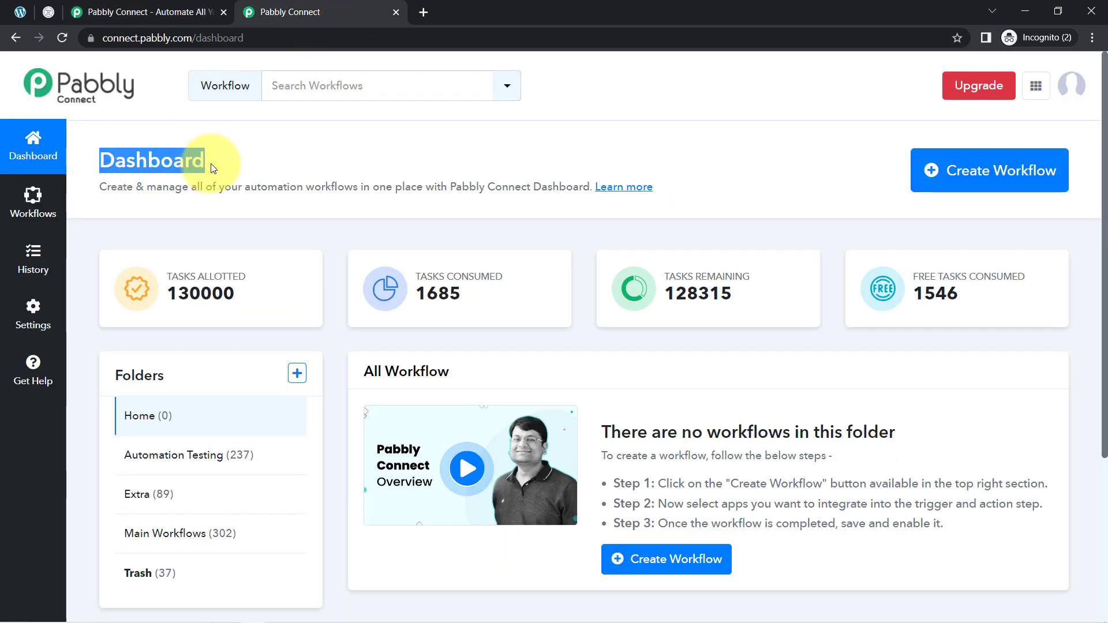
click(189, 160)
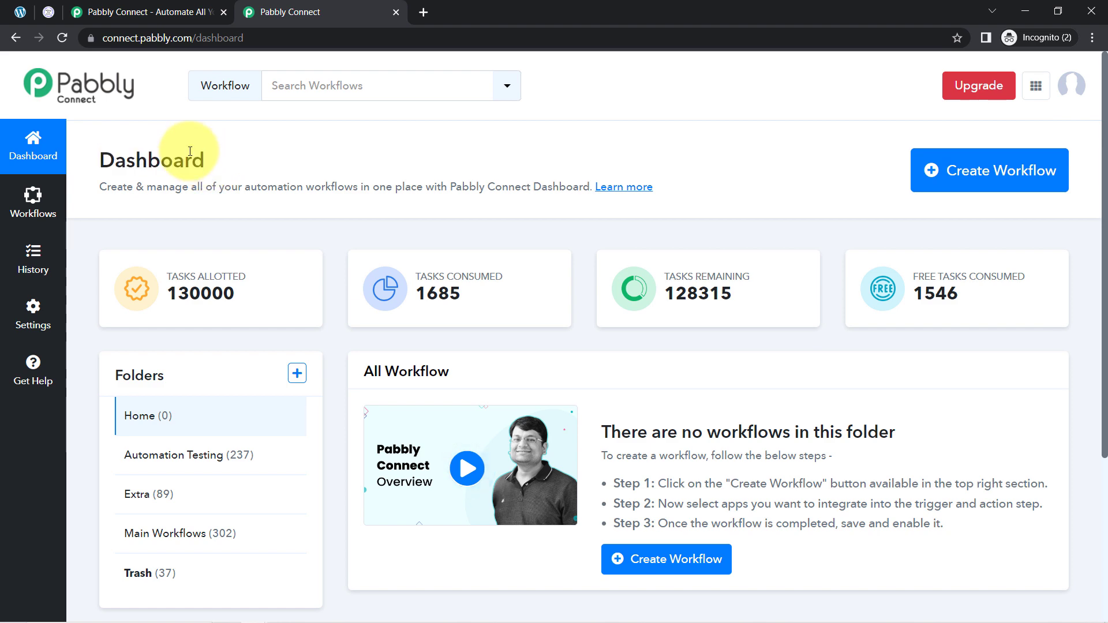
Create a new workflow named "Sync Gravity Form Submission Data with HighLevel CRM"
click(967, 183)
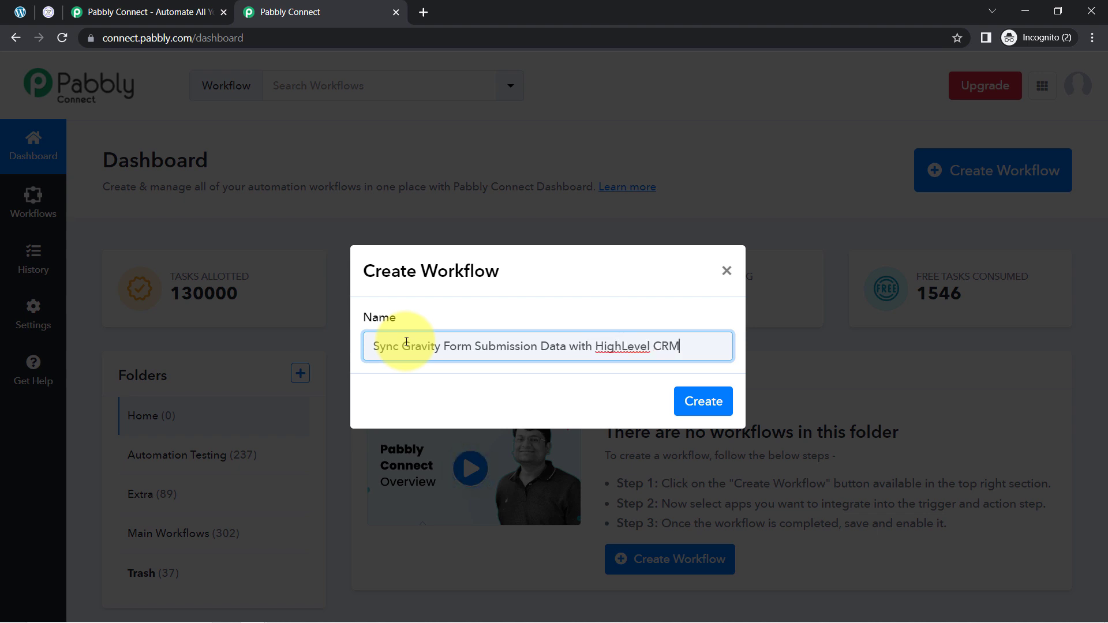
click(705, 404)
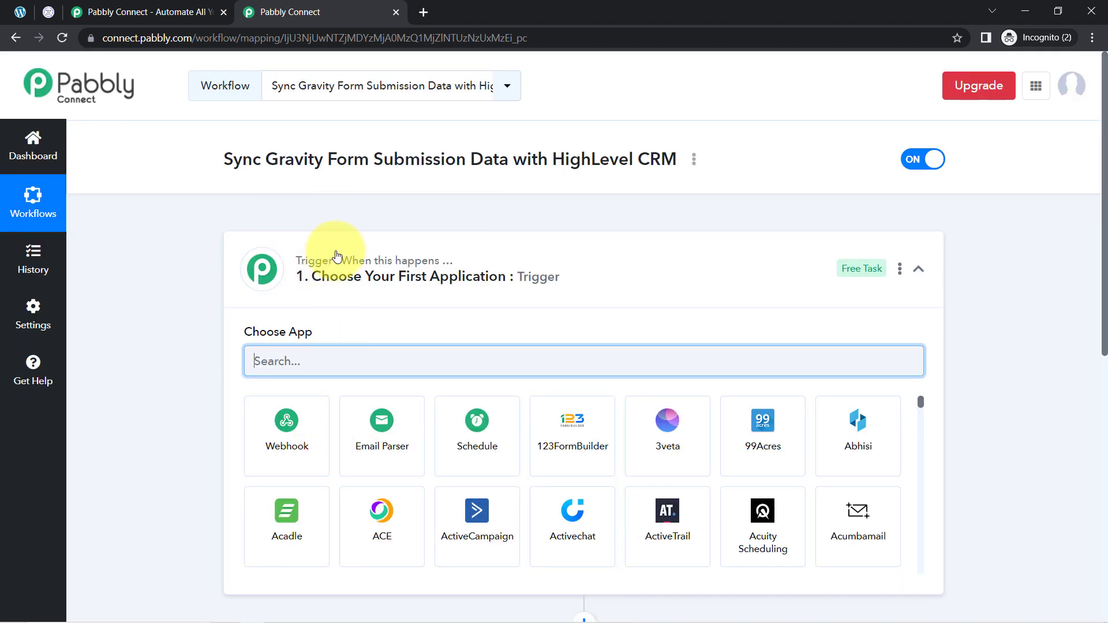
click(324, 260)
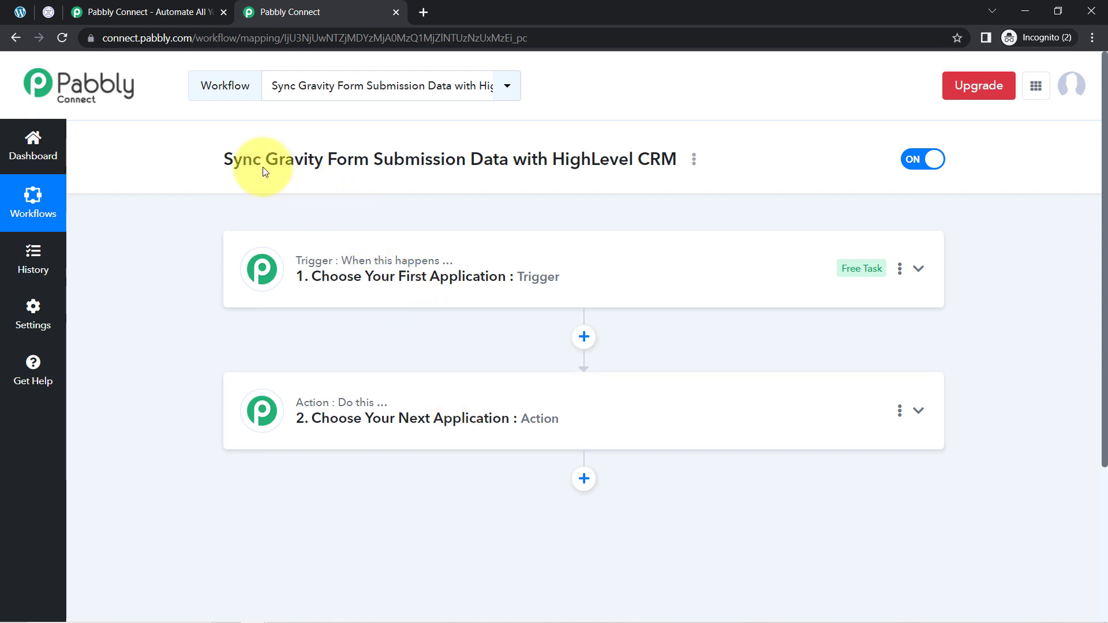
Choose Gravity Forms as the trigger application of the workflow
drag(252, 159, 700, 148)
click(411, 287)
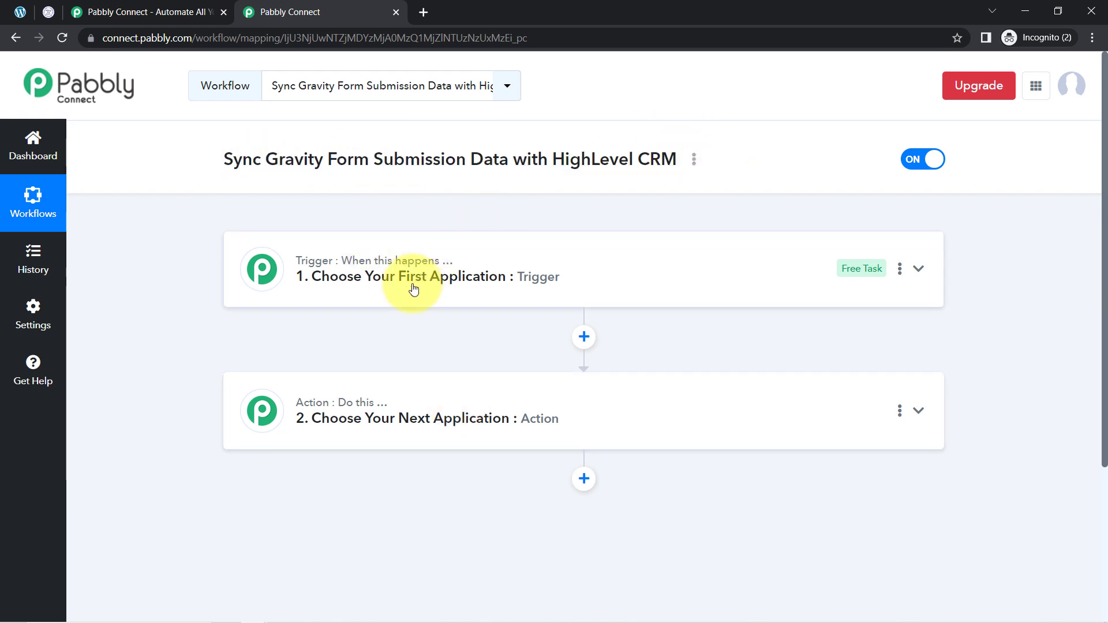
click(309, 367)
text(g)
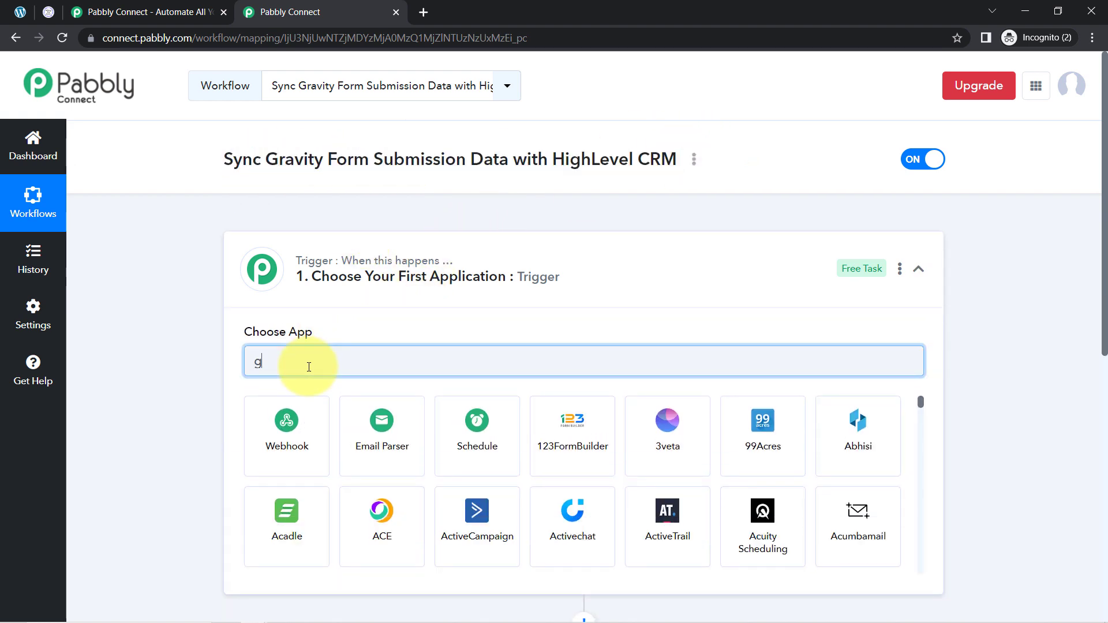
text(ravi)
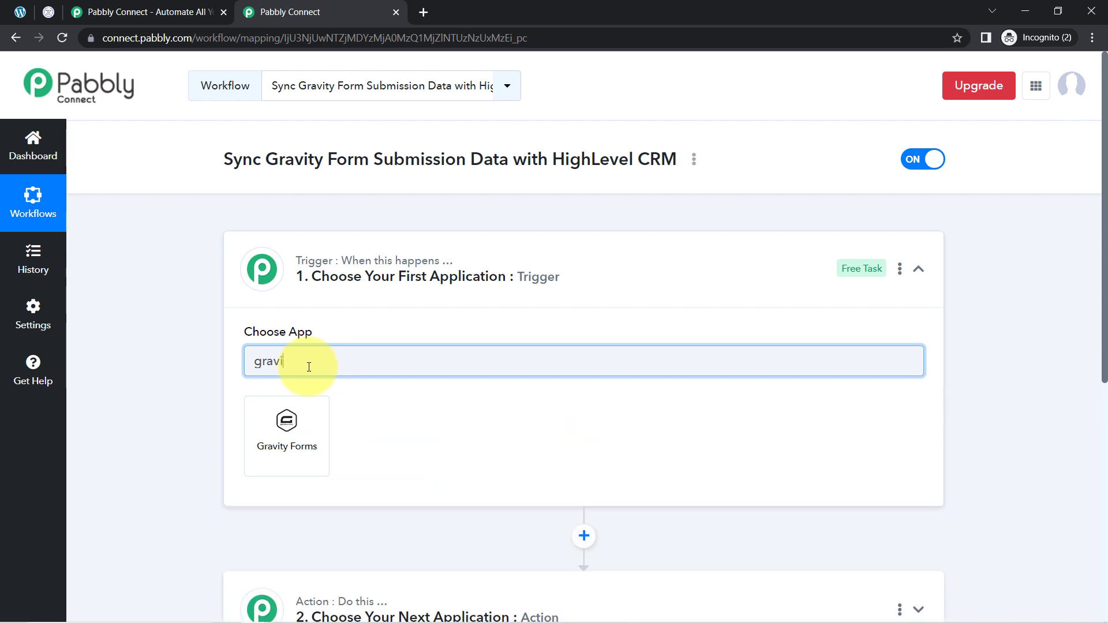
click(275, 422)
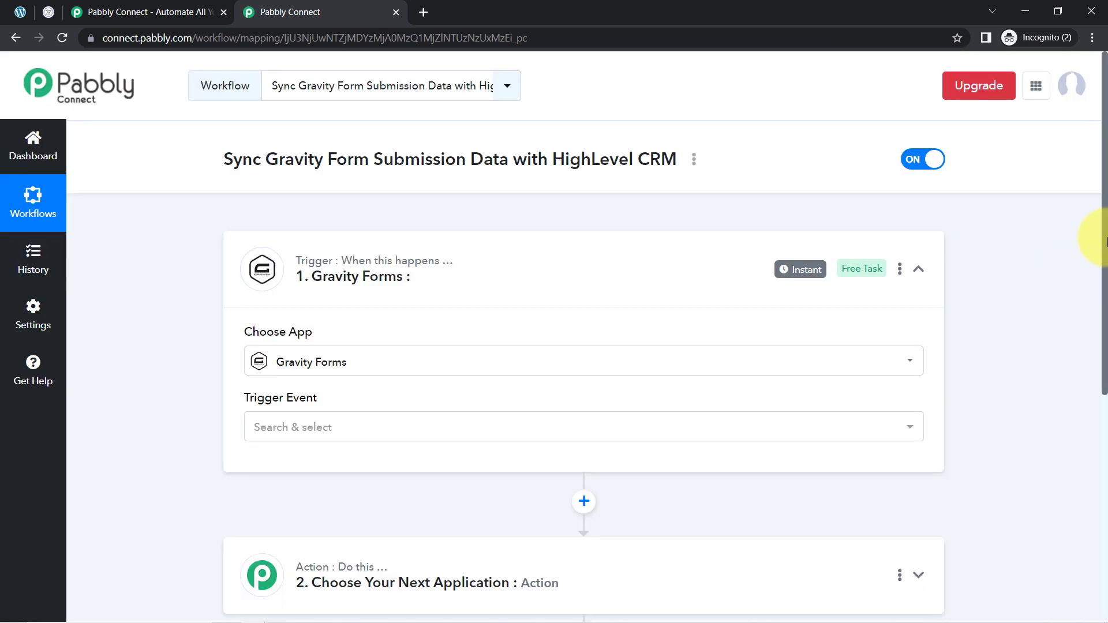
Choose LeadConnector V2 as the action application of the workflow
drag(1105, 241, 1104, 411)
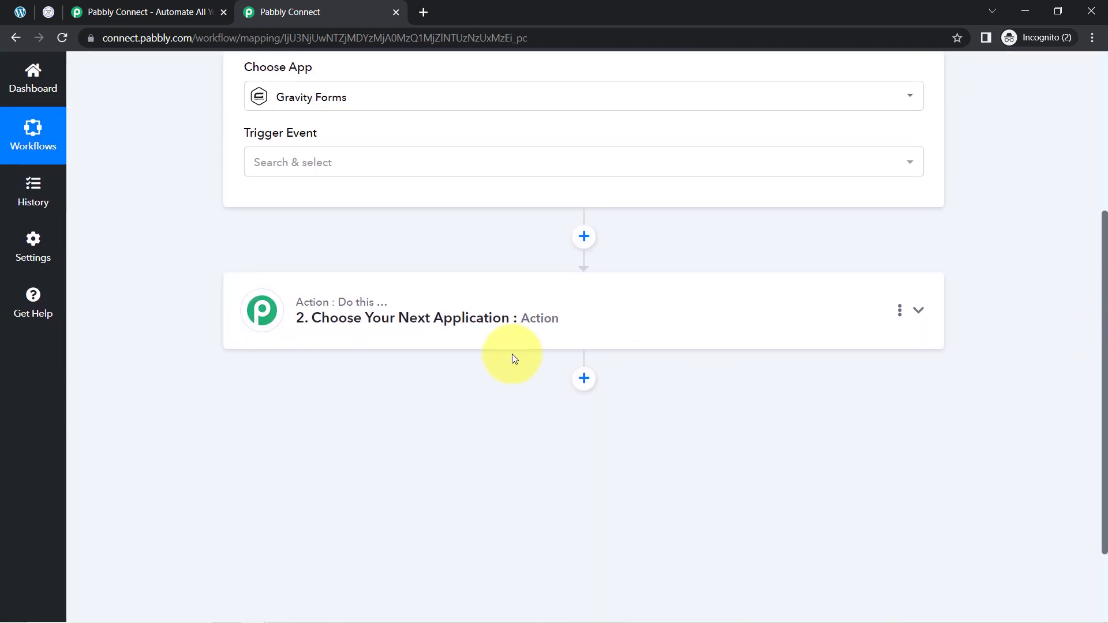
click(301, 321)
click(271, 407)
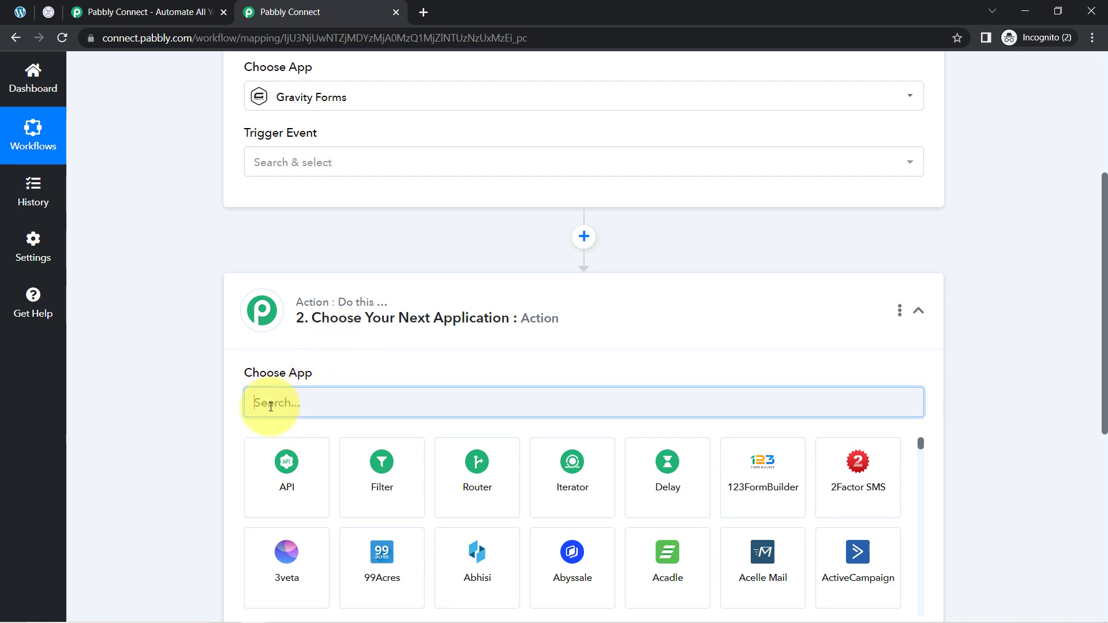
text(leadcon)
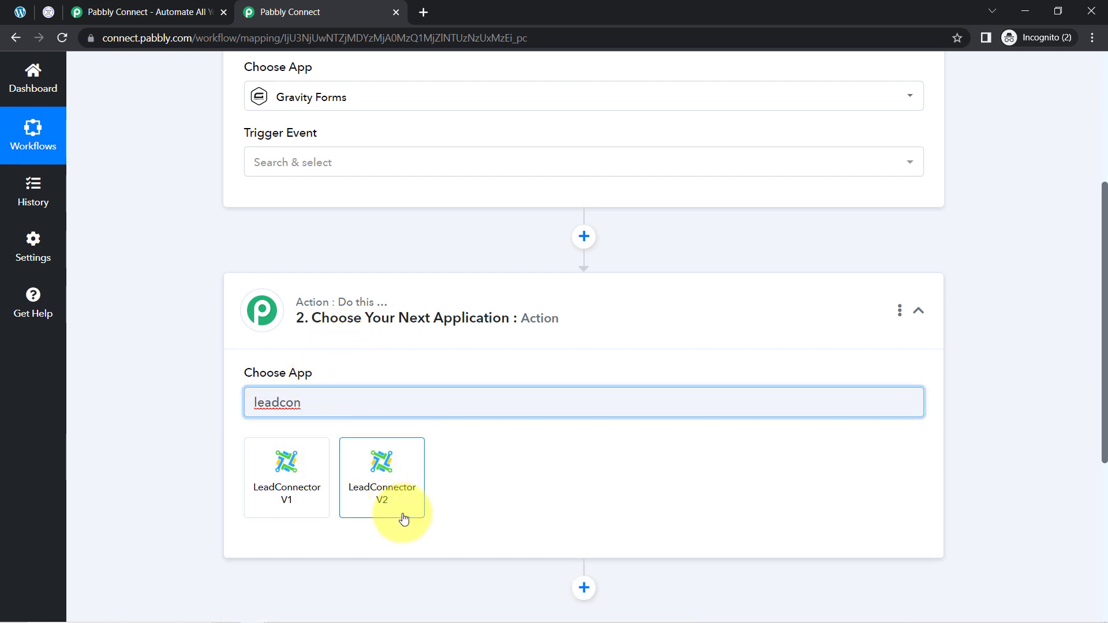
click(385, 485)
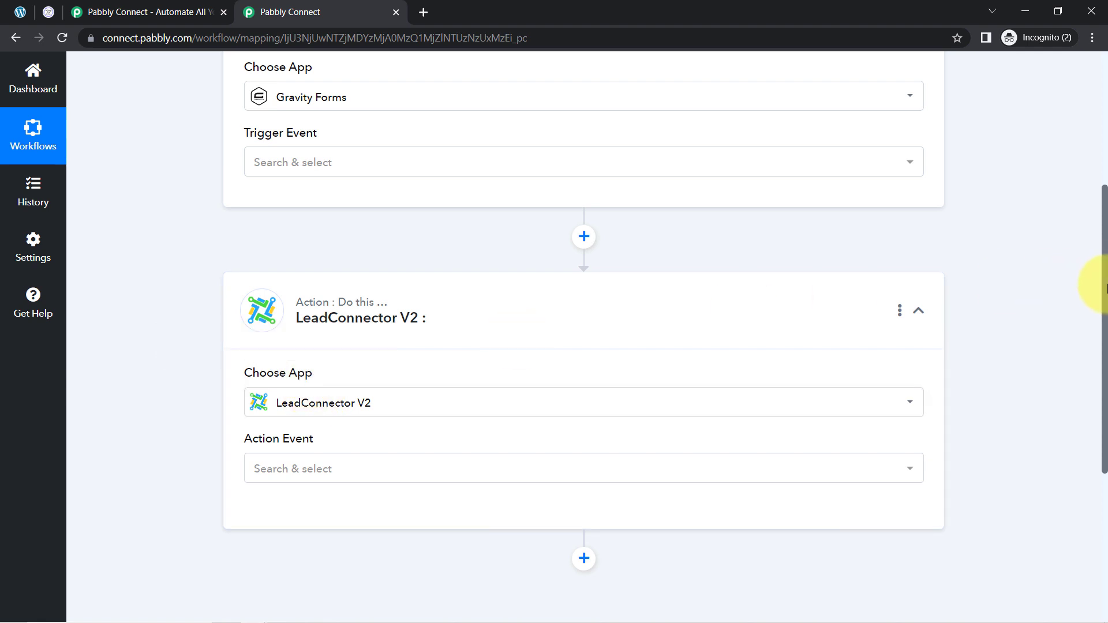
Set the Gravity Forms trigger event to New Response
drag(1107, 284, 1085, 134)
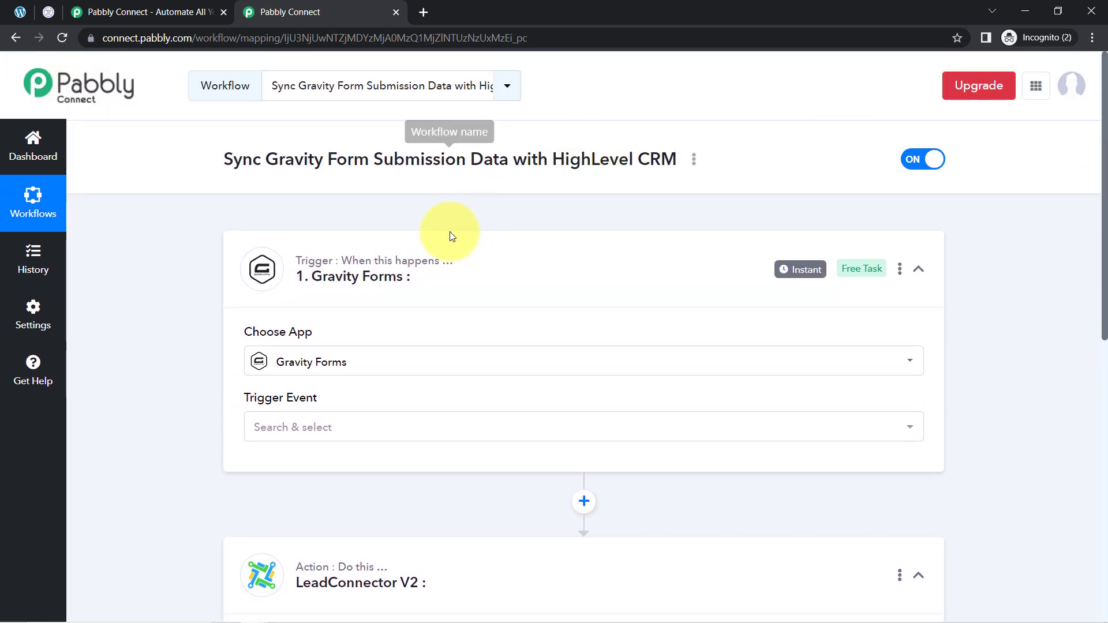
click(404, 265)
click(264, 373)
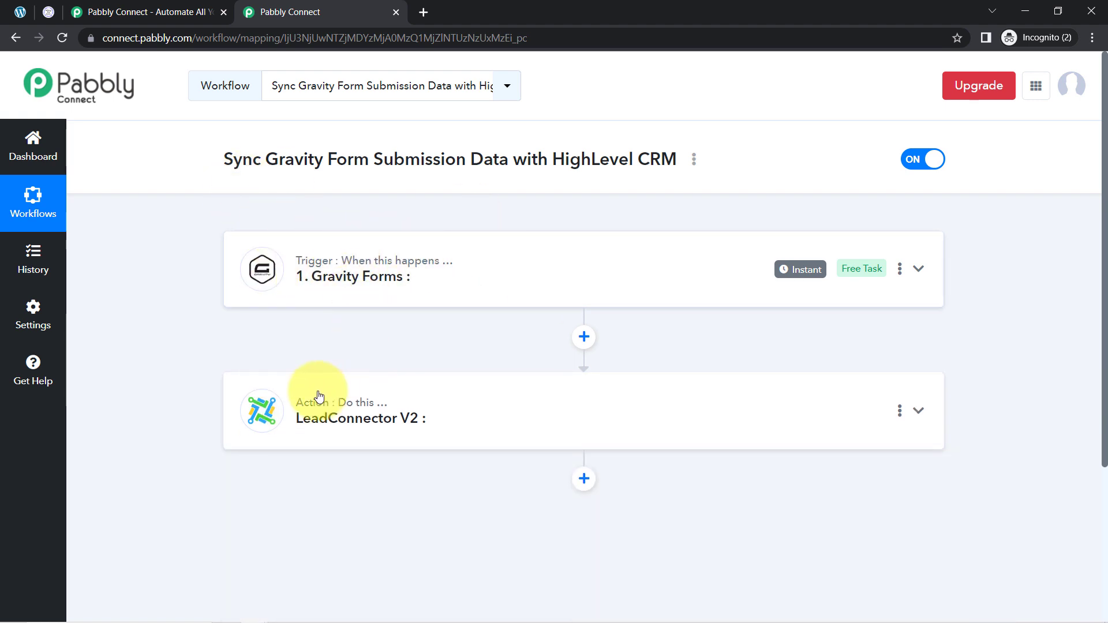
mouse_move(320, 404)
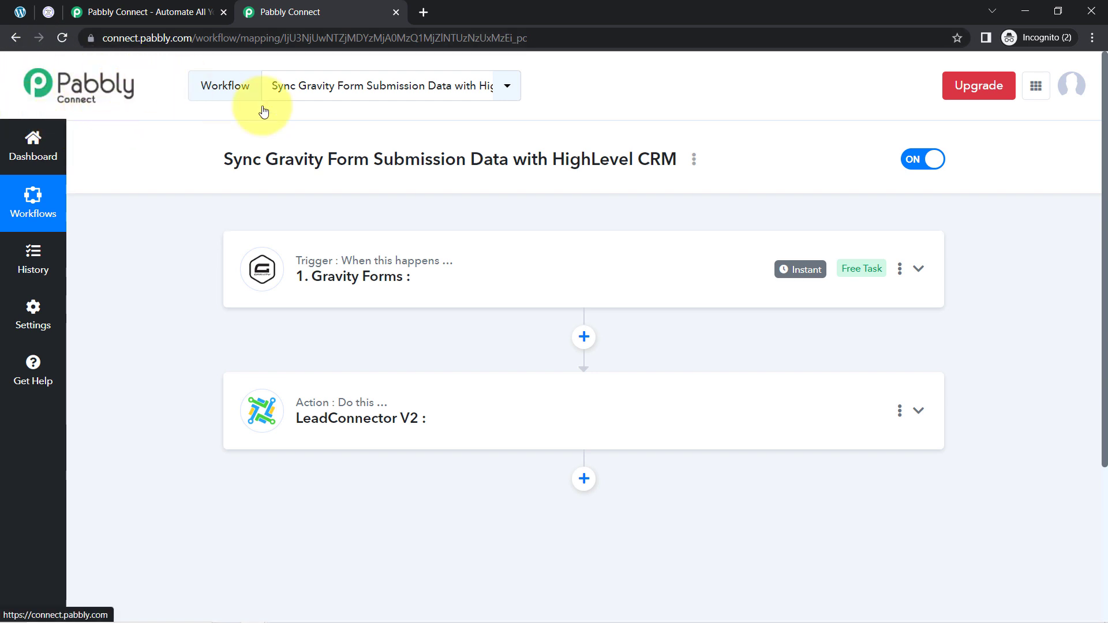
click(316, 285)
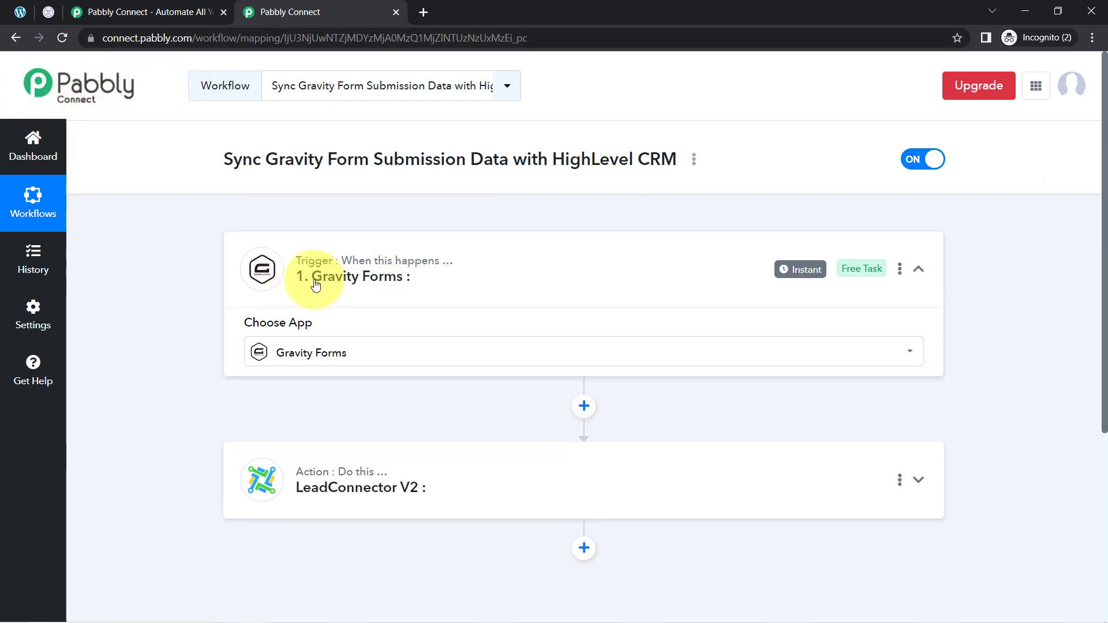
drag(1106, 208, 1106, 303)
click(292, 271)
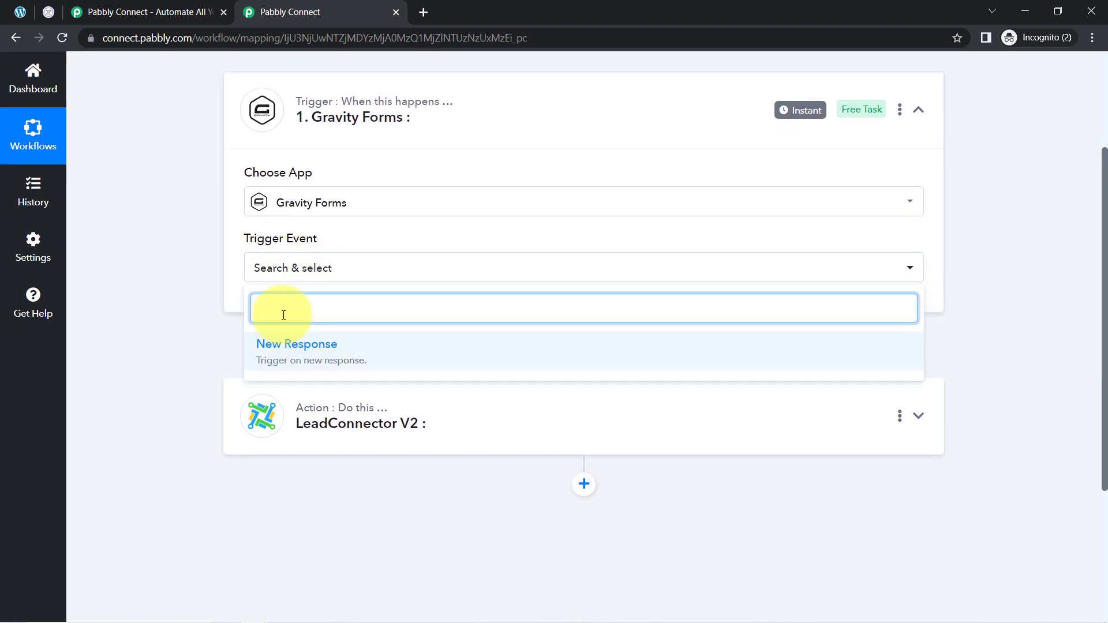
click(295, 338)
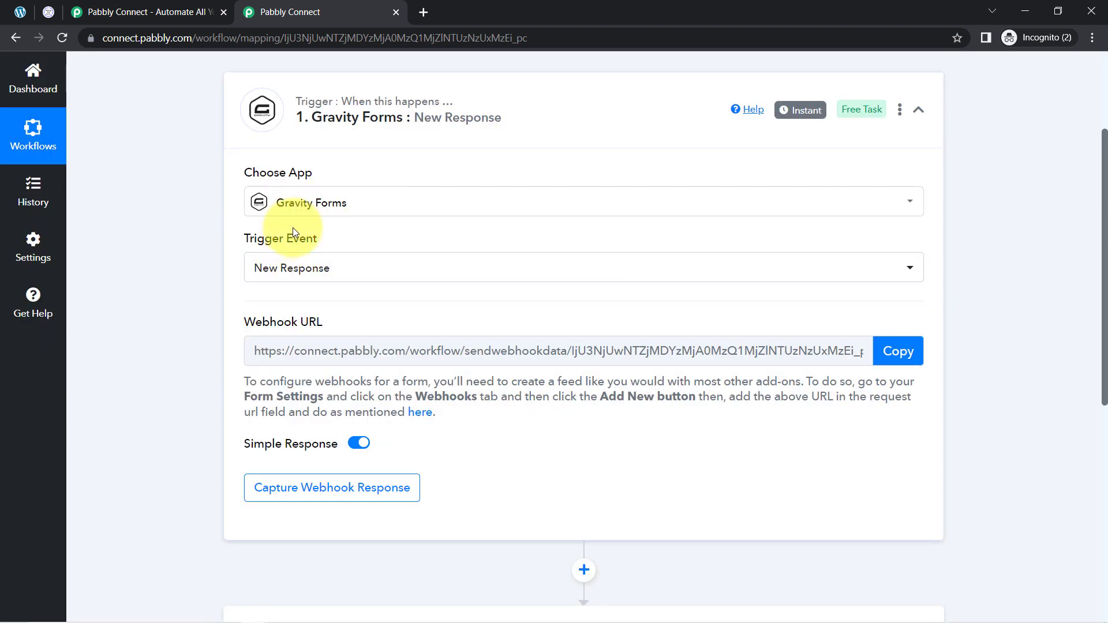
Copy the trigger's webhook URL
mouse_move(298, 244)
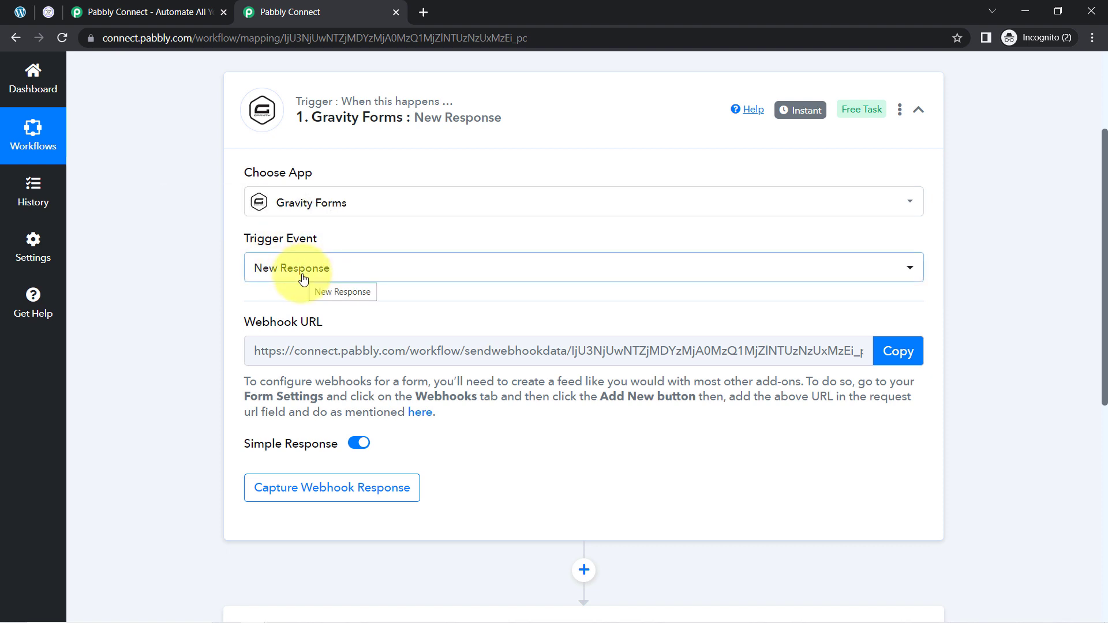
drag(241, 236, 327, 241)
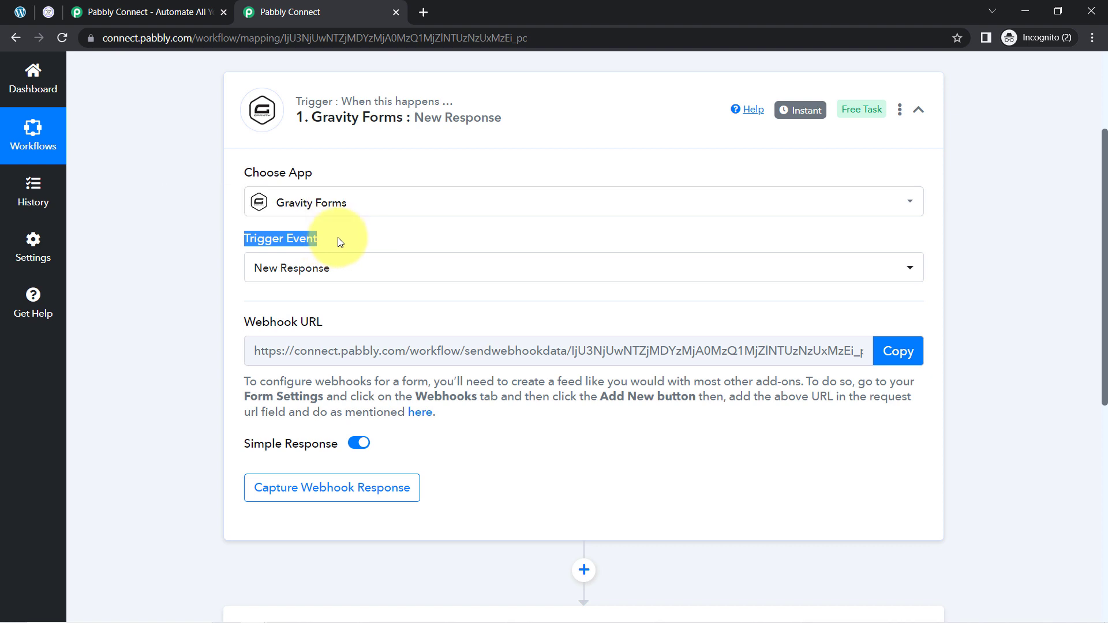
mouse_move(248, 322)
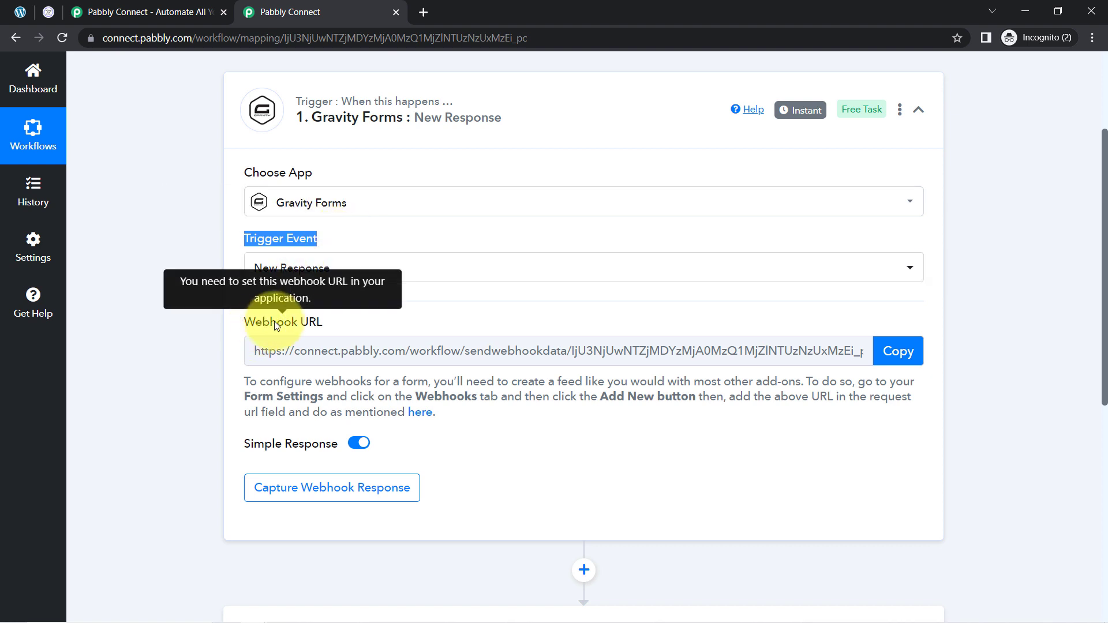
drag(254, 322, 320, 322)
drag(260, 381, 471, 421)
click(259, 380)
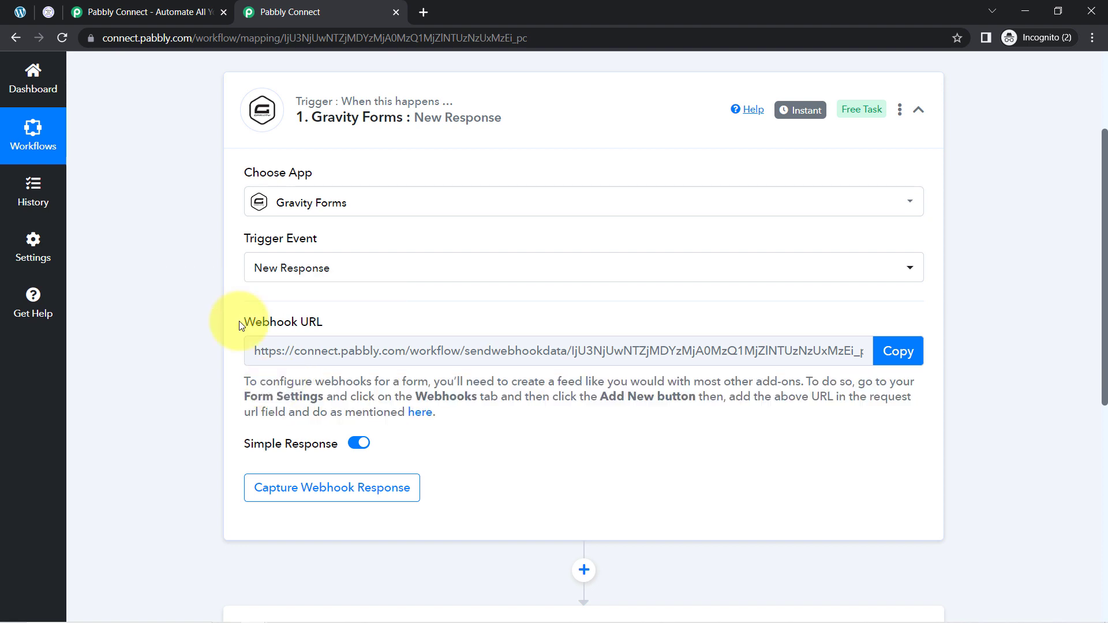
drag(244, 324, 332, 328)
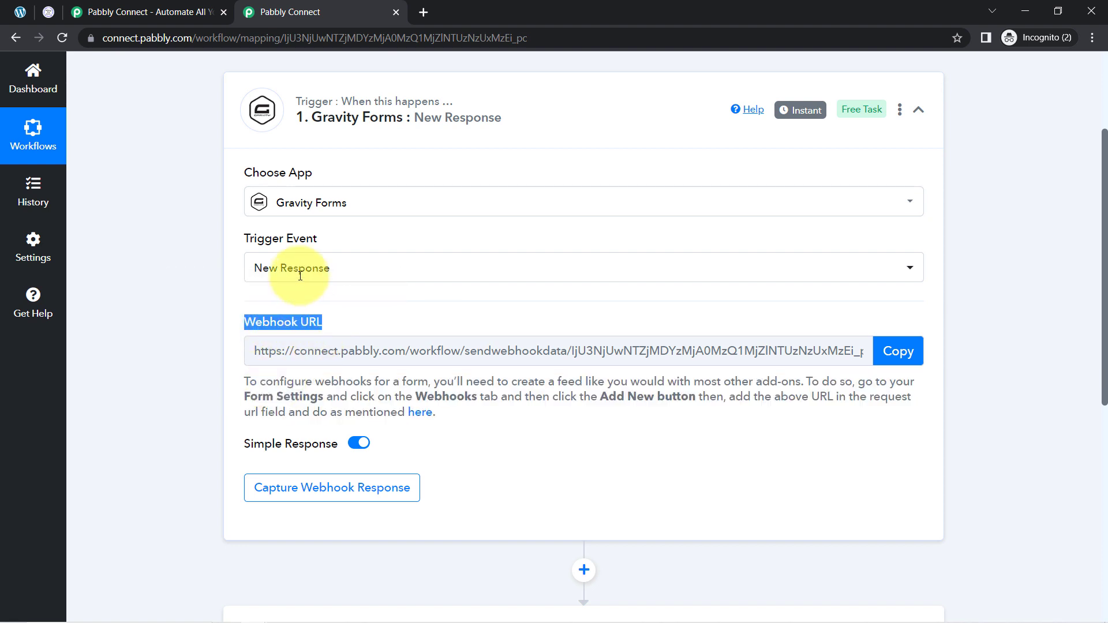
click(918, 354)
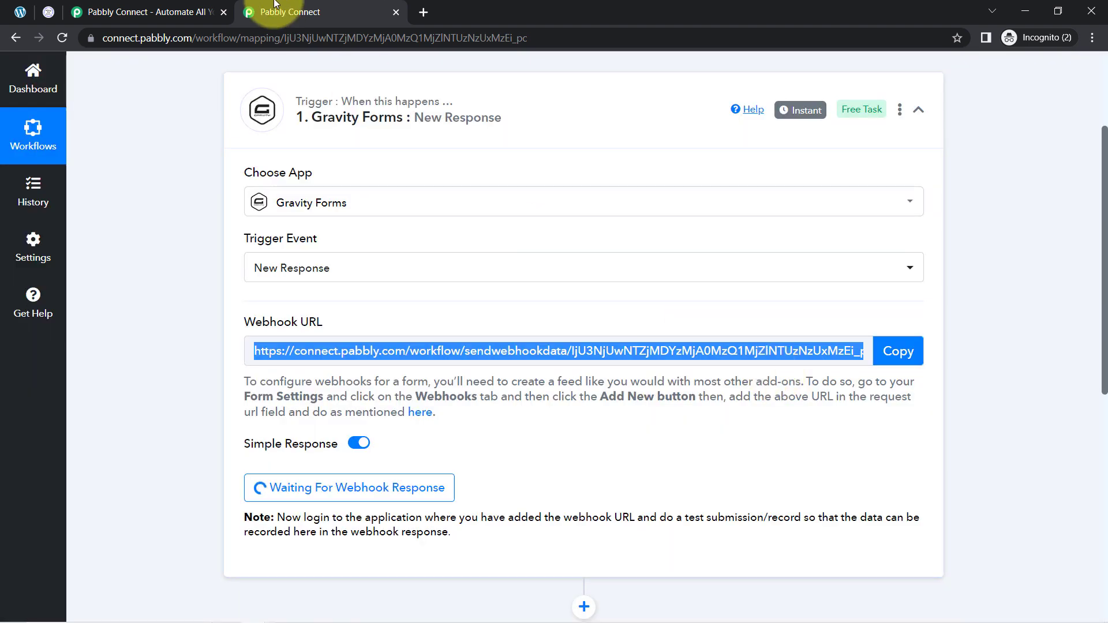
Open the Gravity Forms settings of the Contact Form in the WordPress admin
click(8, 12)
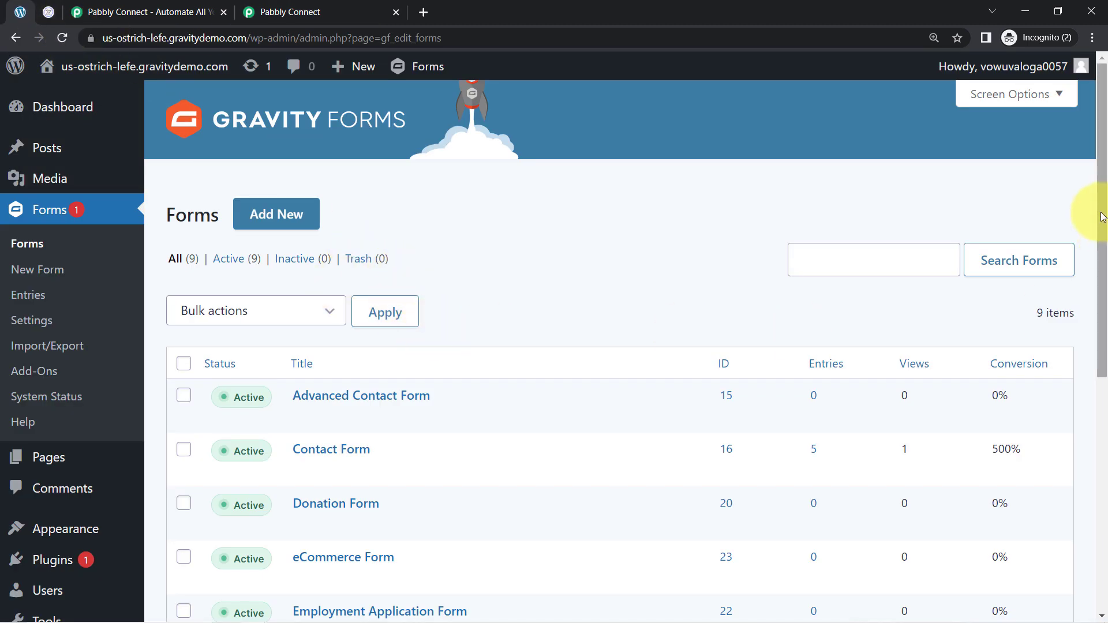
drag(1101, 211, 1088, 304)
mouse_move(820, 193)
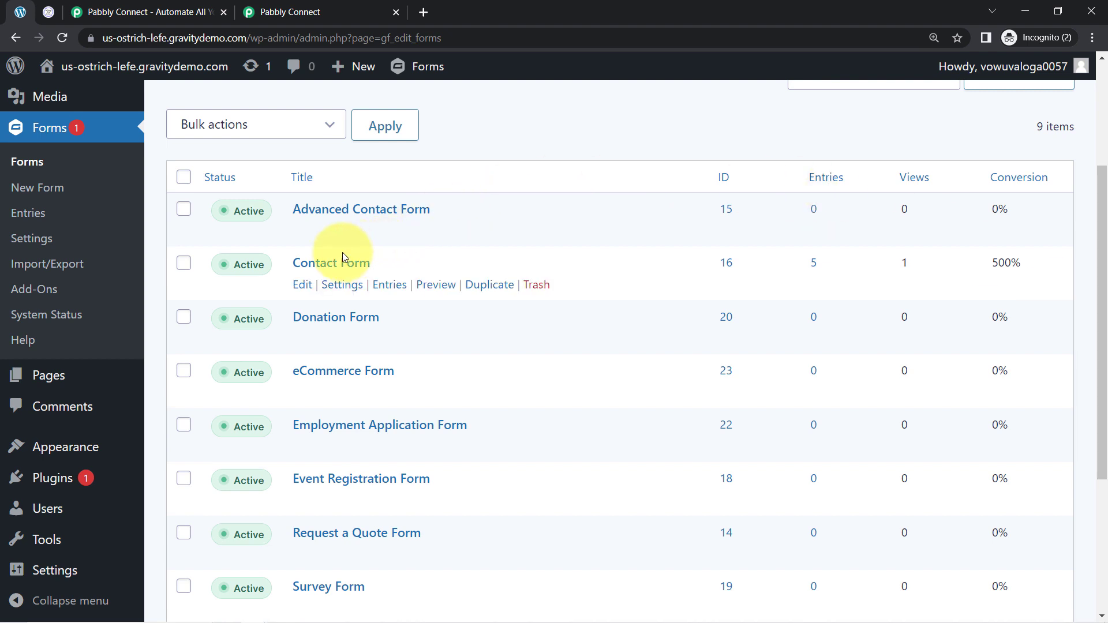
mouse_move(344, 289)
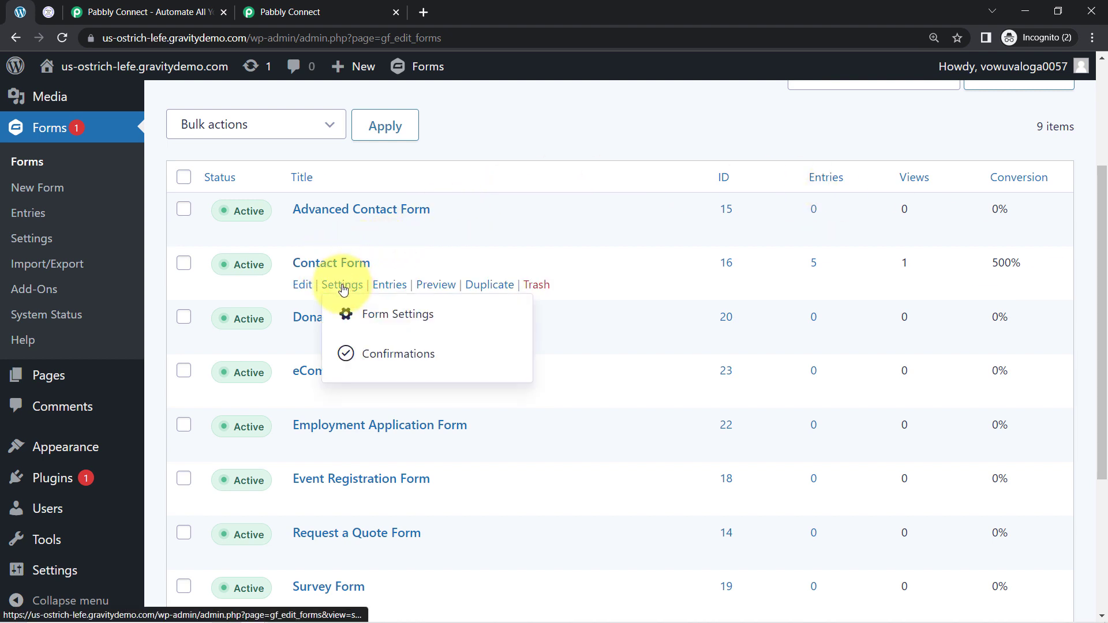
click(344, 289)
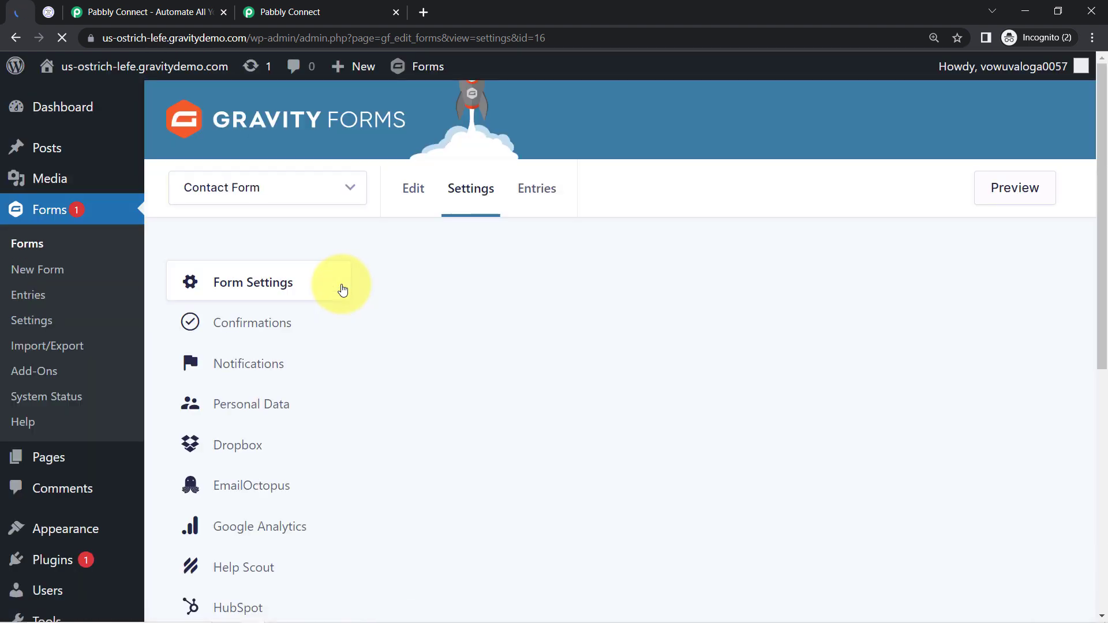
Open the Webhooks settings of the Contact Form
click(198, 190)
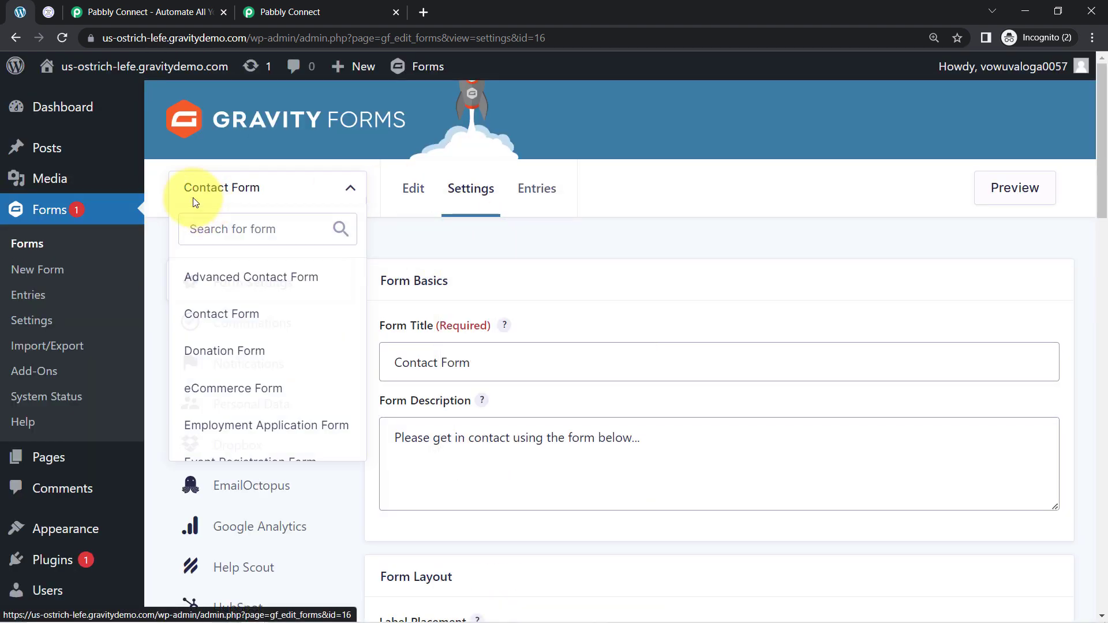
click(245, 179)
click(227, 191)
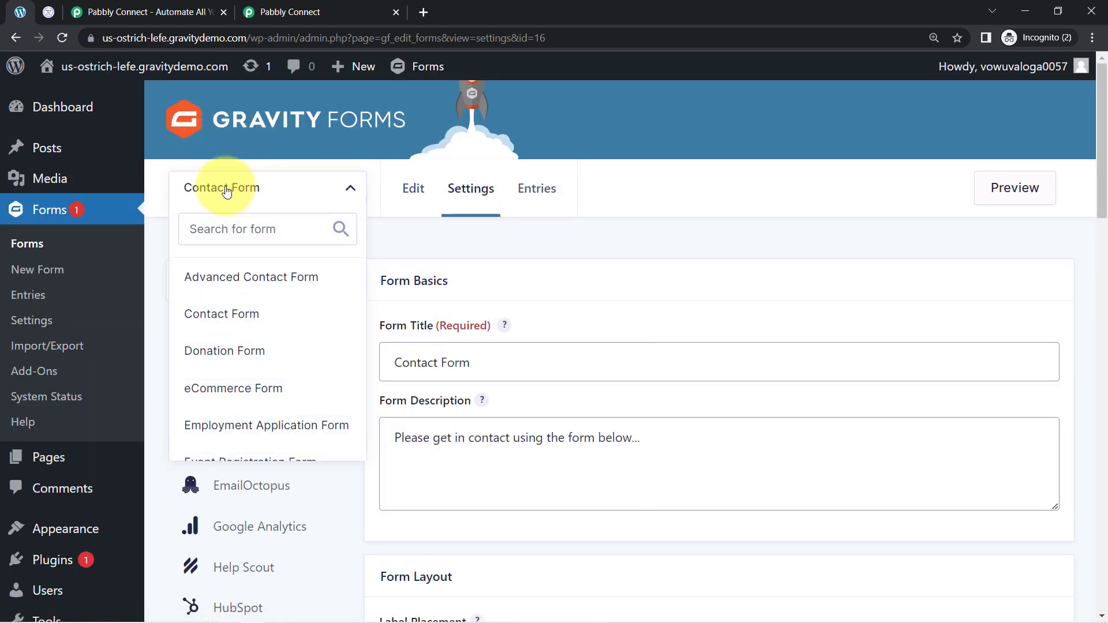
click(358, 198)
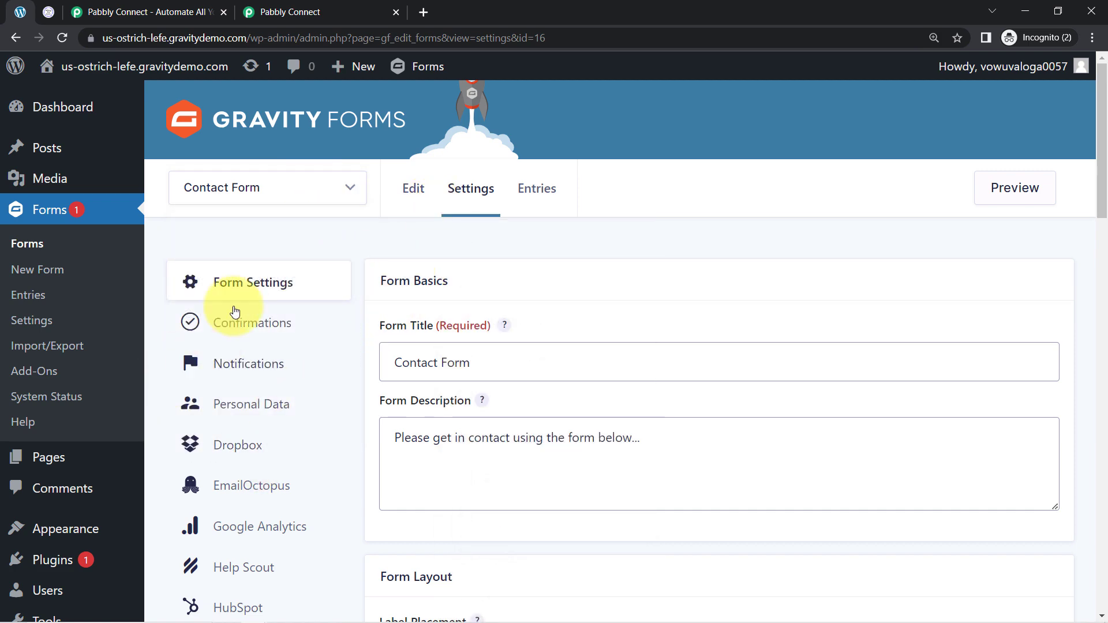
scroll(288, 362, down, 1)
scroll(285, 376, down, 5)
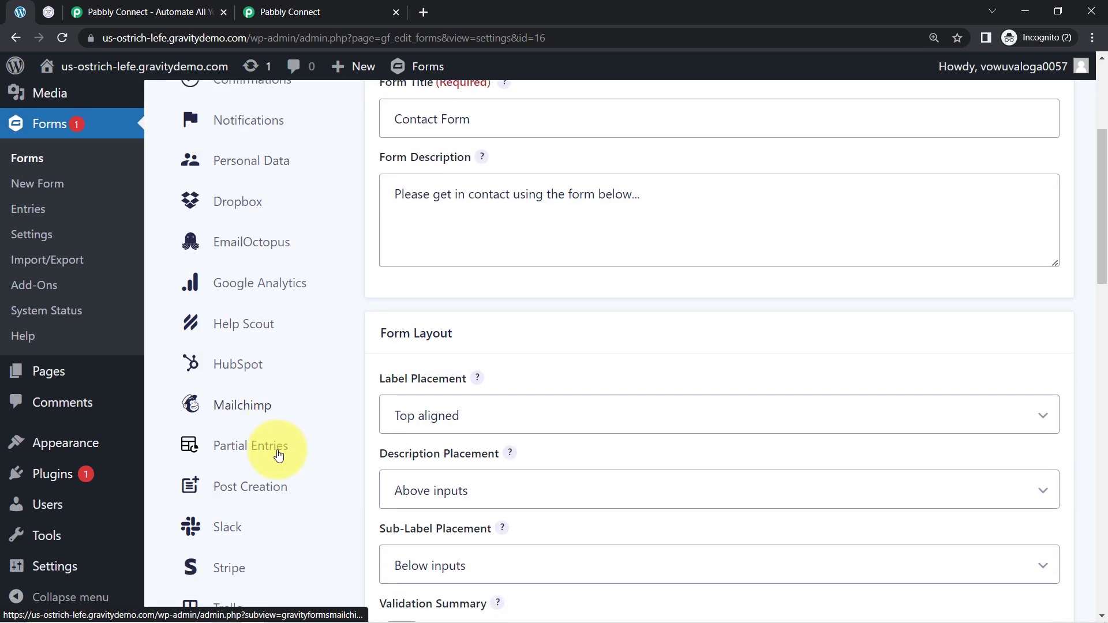
scroll(279, 475, up, 5)
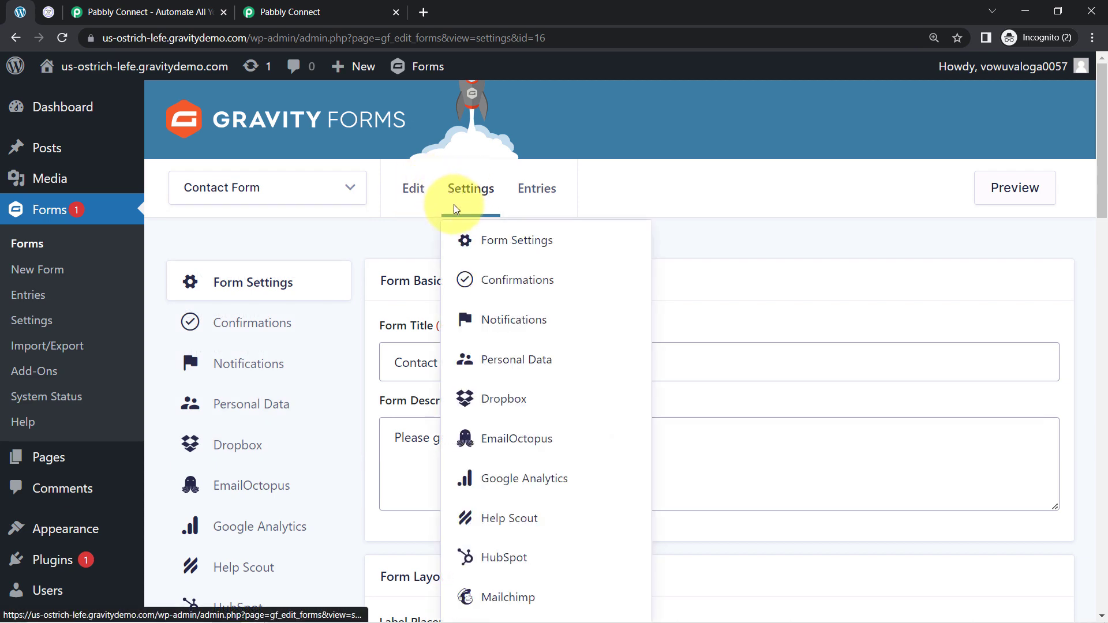
scroll(283, 277, down, 12)
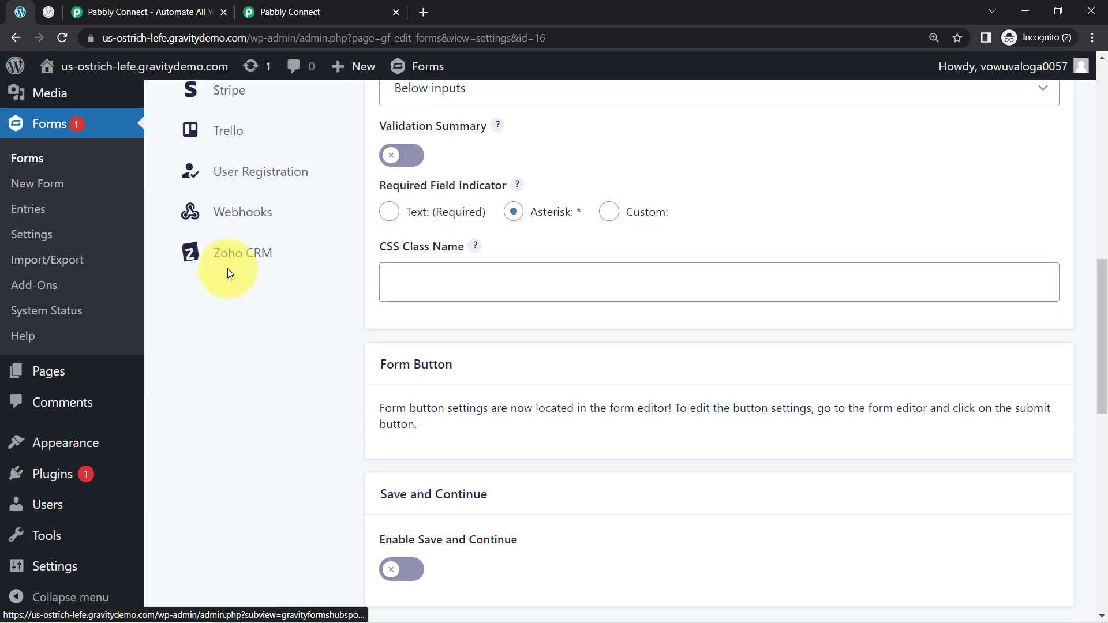
click(230, 215)
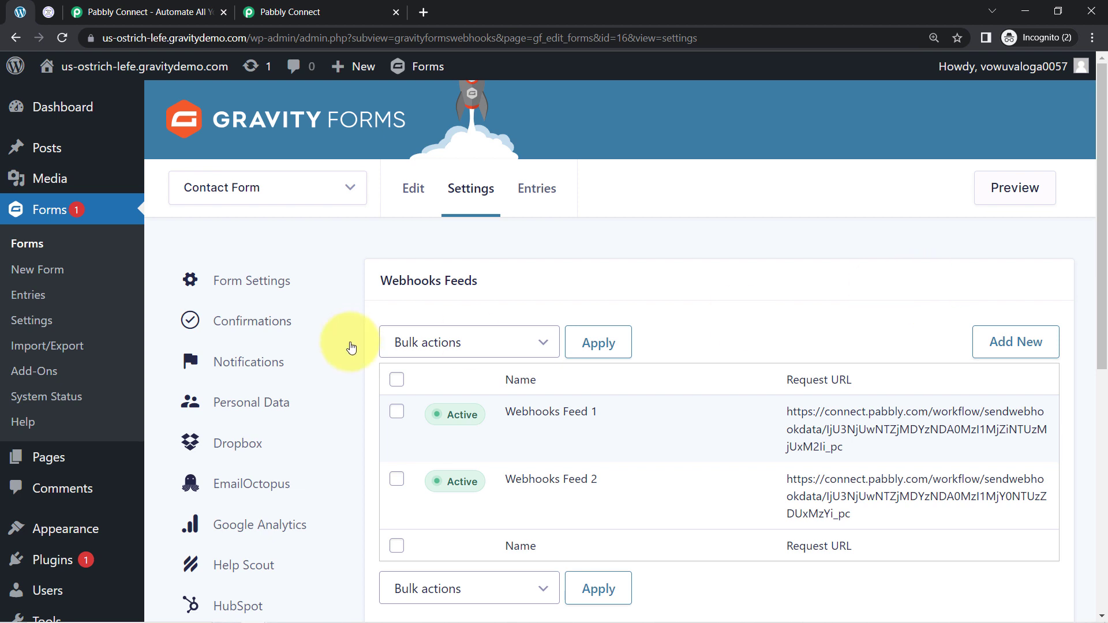
Delete both existing webhook feeds of the form
click(395, 413)
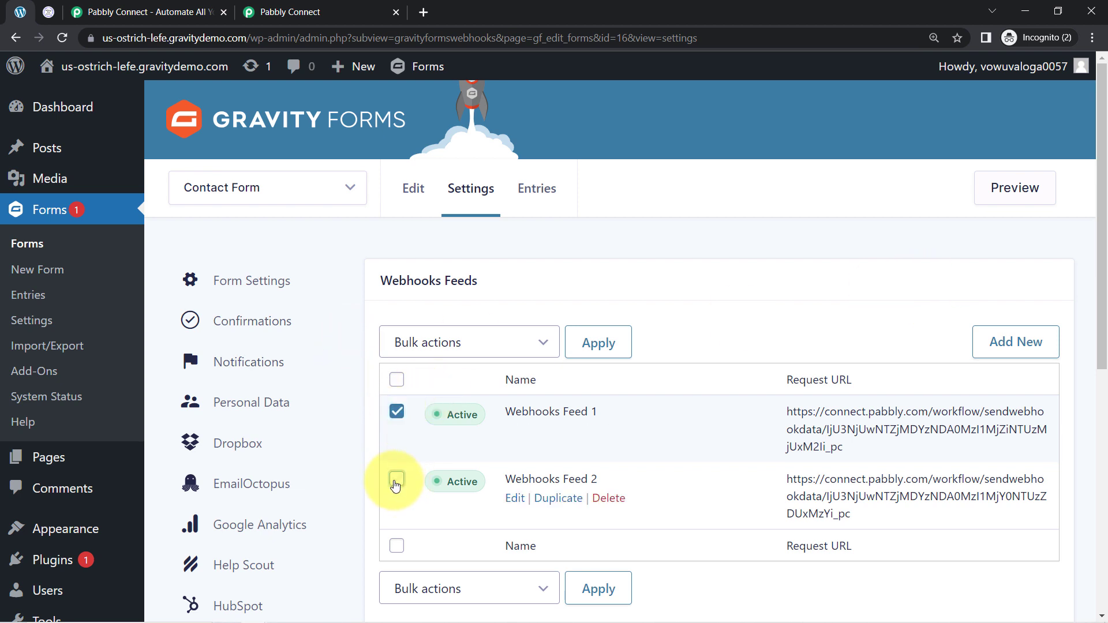
click(606, 437)
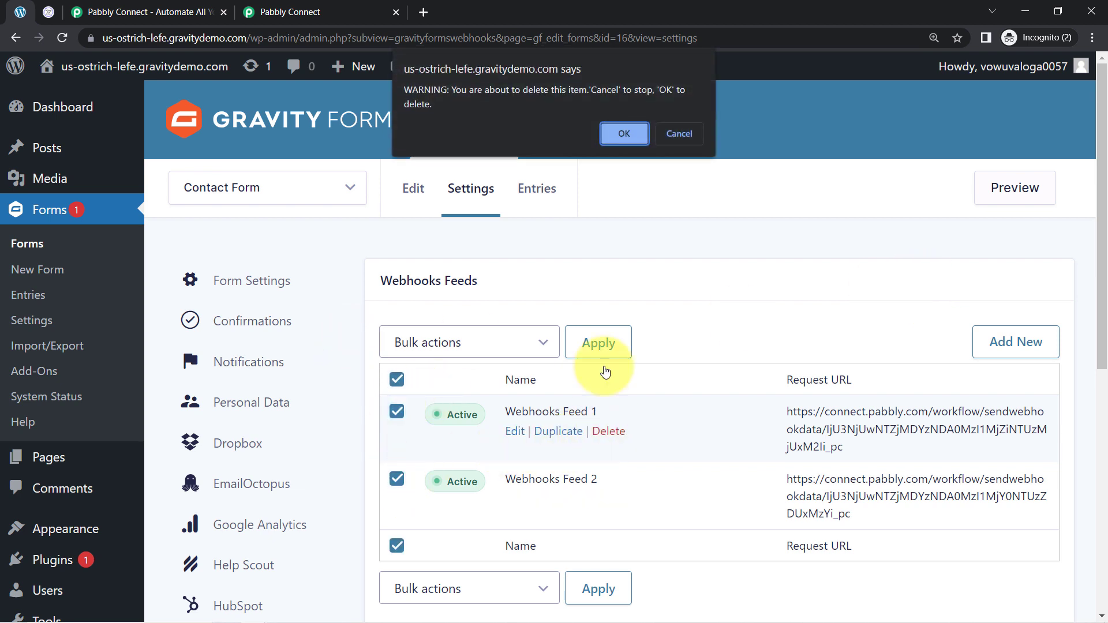
click(615, 141)
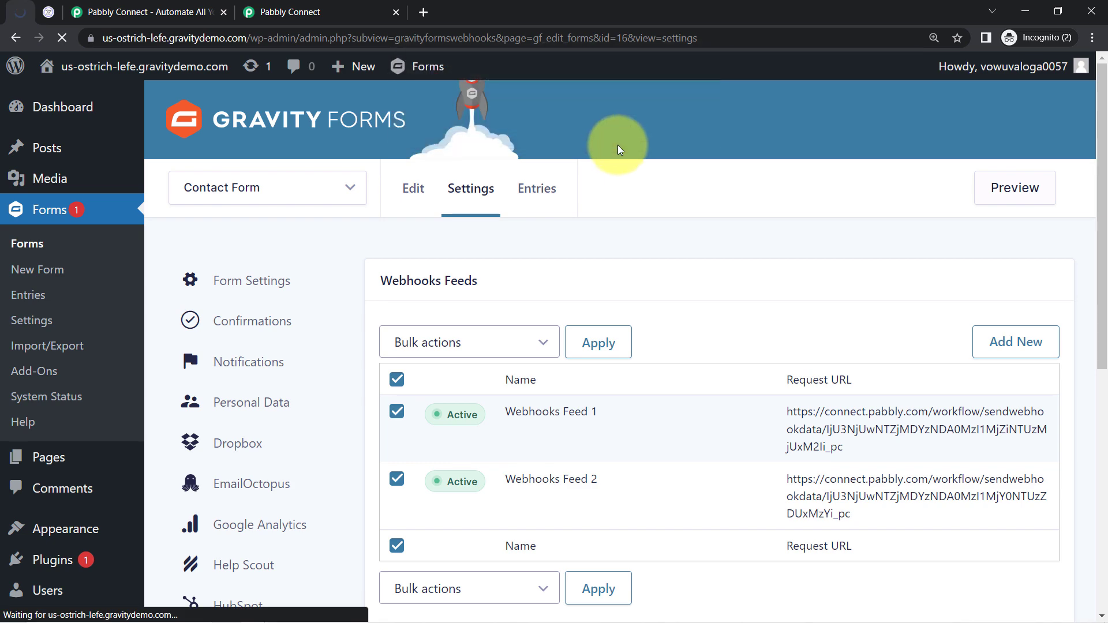
click(609, 438)
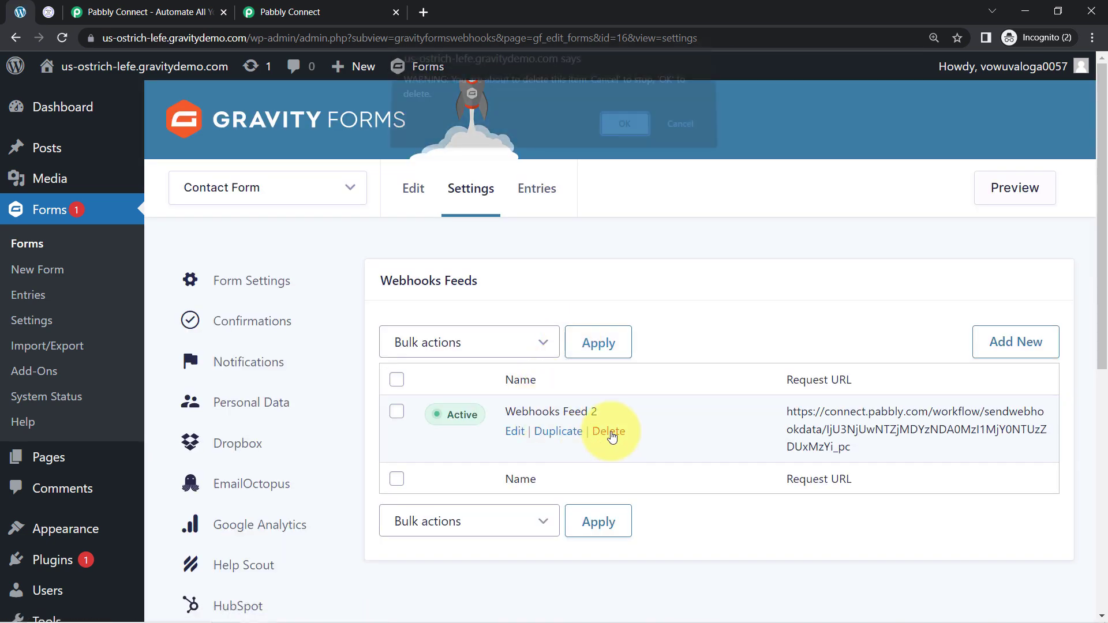
click(625, 136)
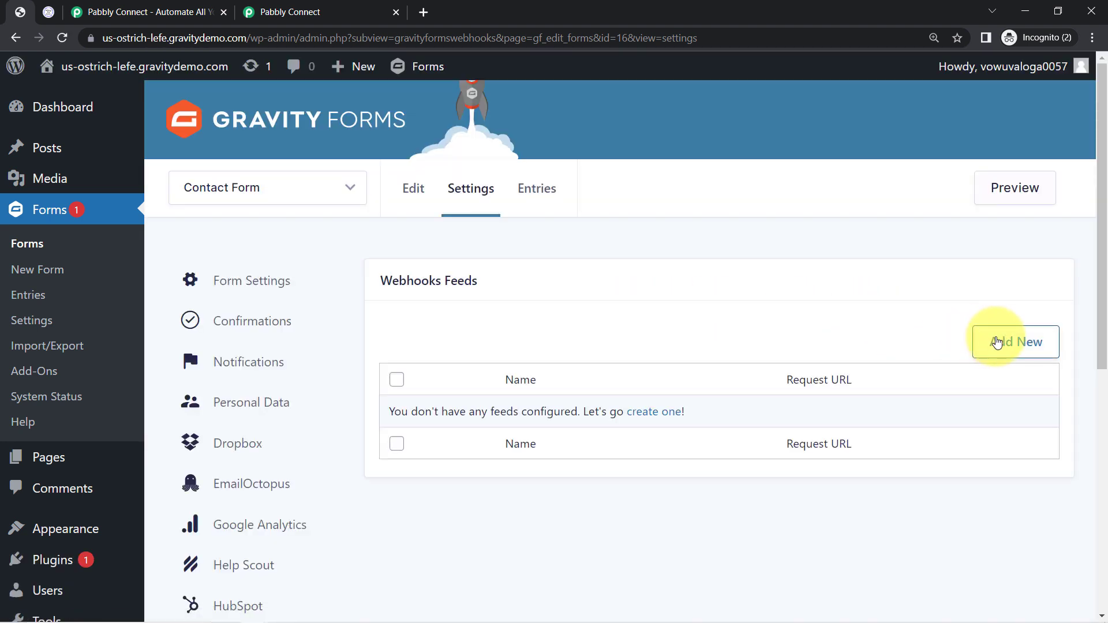
Add a new webhook feed named Connection with PabblyConnect and paste the copied Pabbly webhook URL as its request URL
click(997, 341)
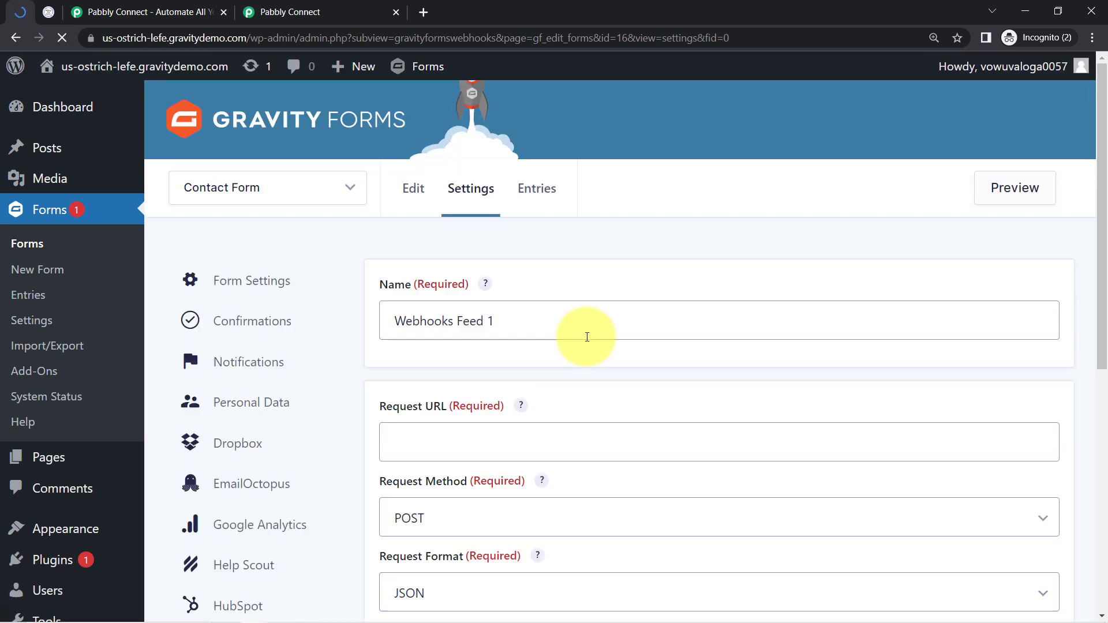
double_click(465, 322)
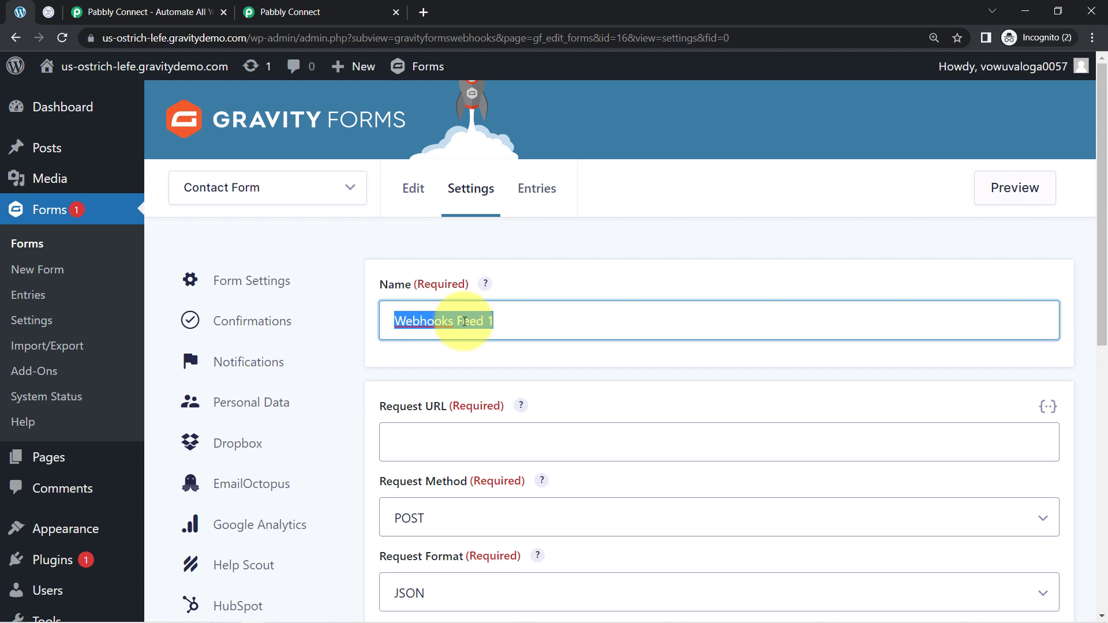
key(BackSpace)
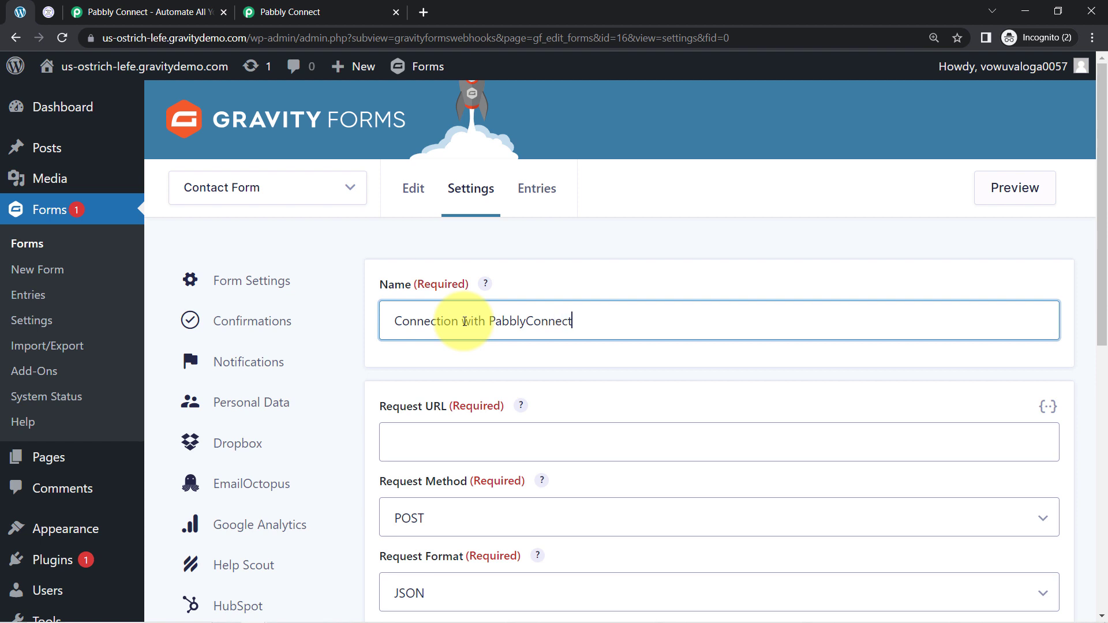
click(433, 449)
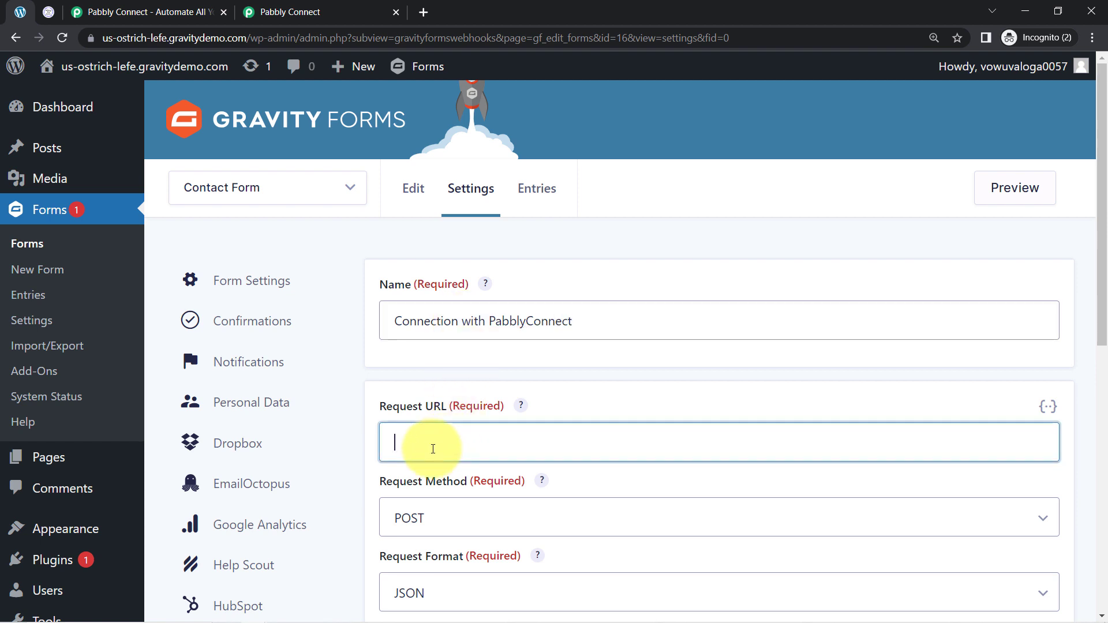
key(ctrl+v)
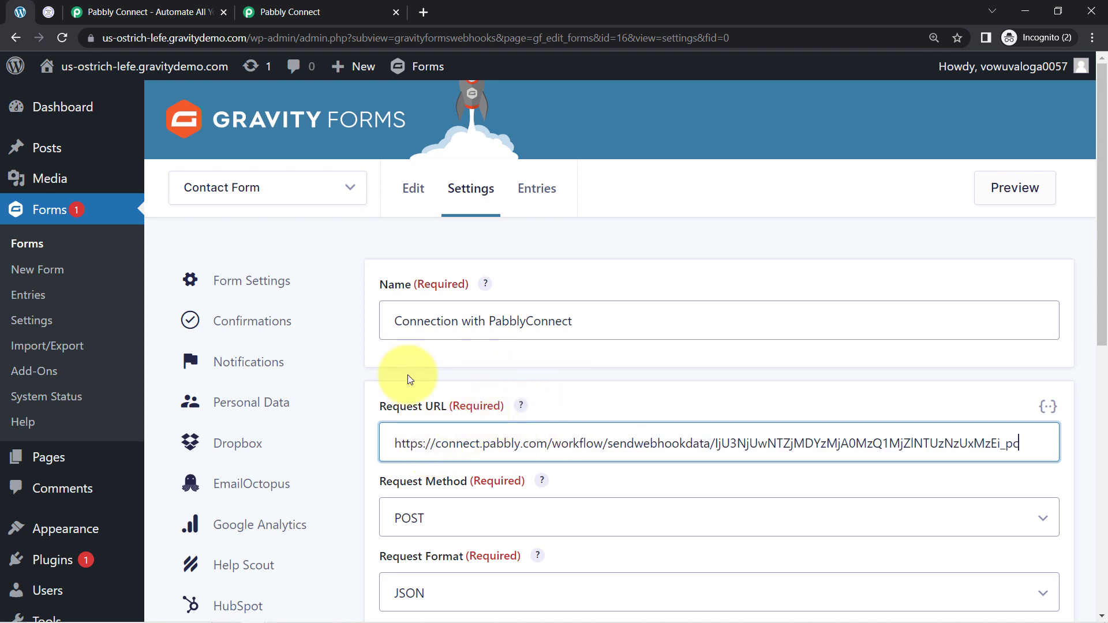
Save the new webhook feed settings
click(304, 11)
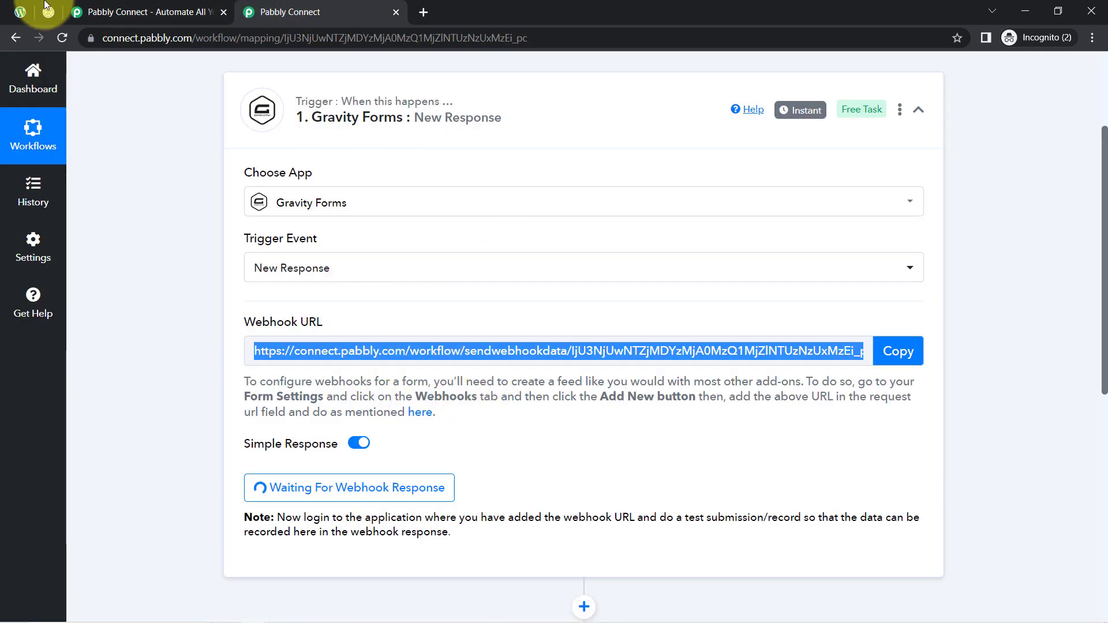
click(22, 11)
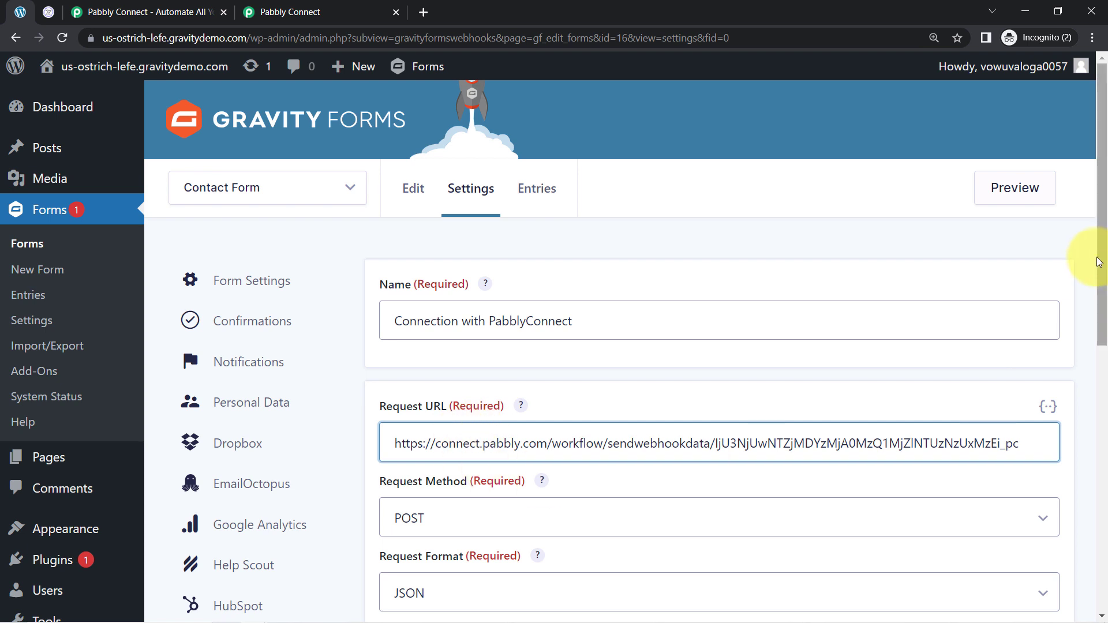
drag(1105, 242, 1103, 482)
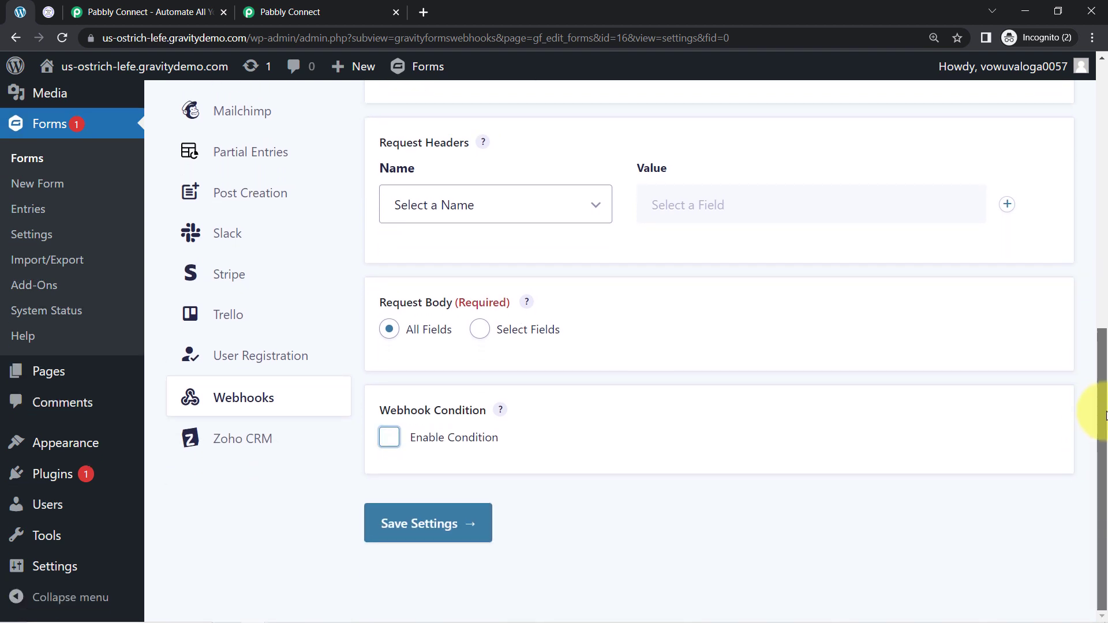
click(417, 530)
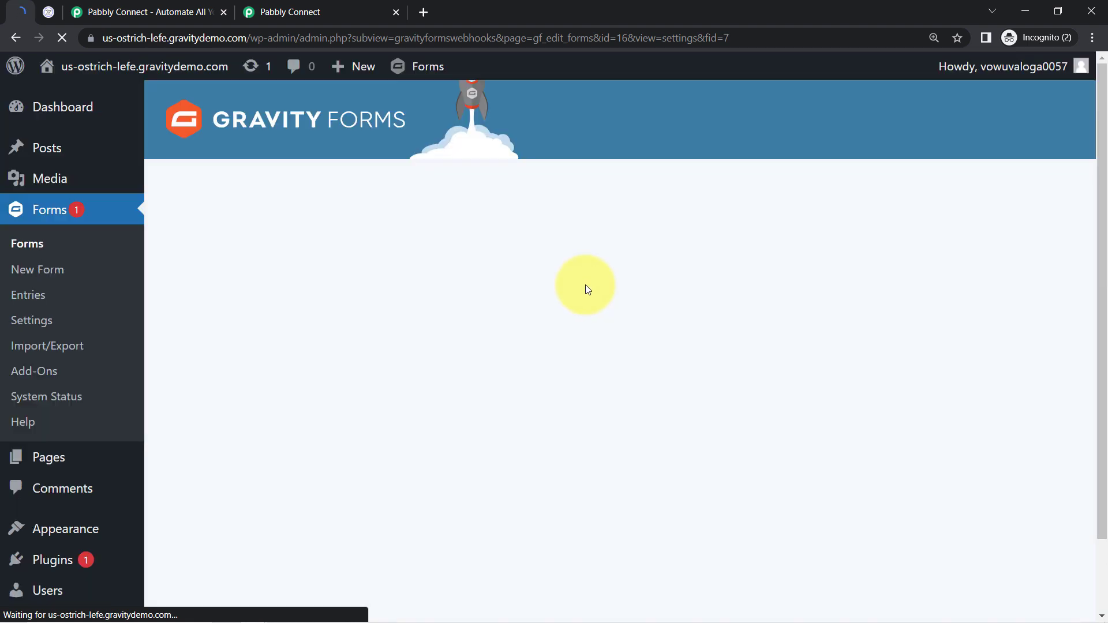
Read the test submission note under the trigger's webhook URL in the Pabbly workflow
drag(444, 292, 514, 291)
click(265, 187)
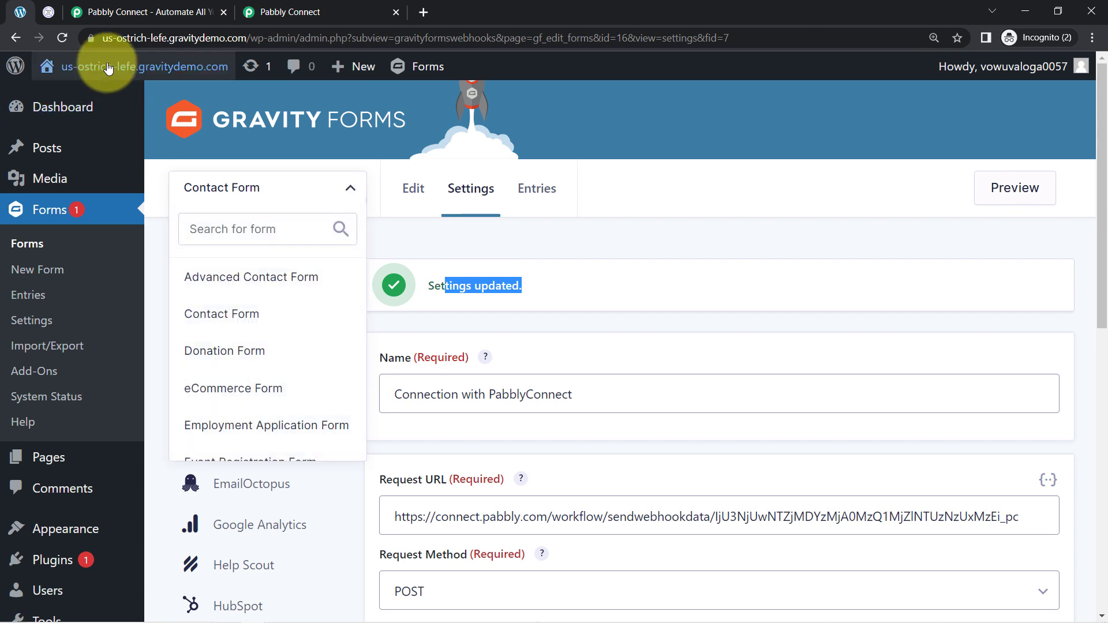
click(314, 12)
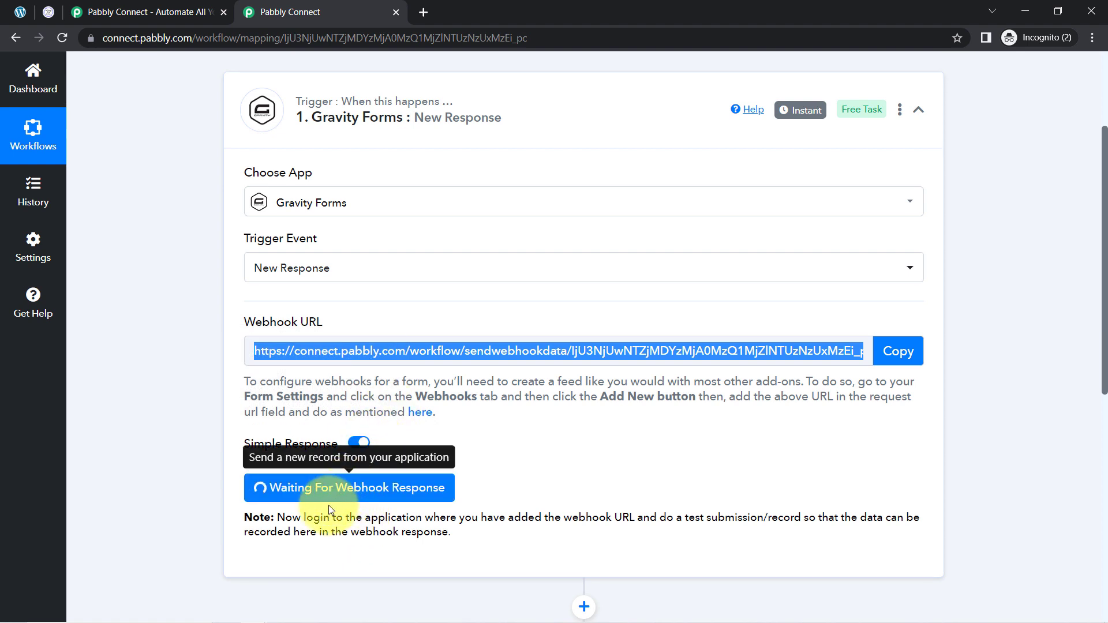
drag(301, 517, 438, 534)
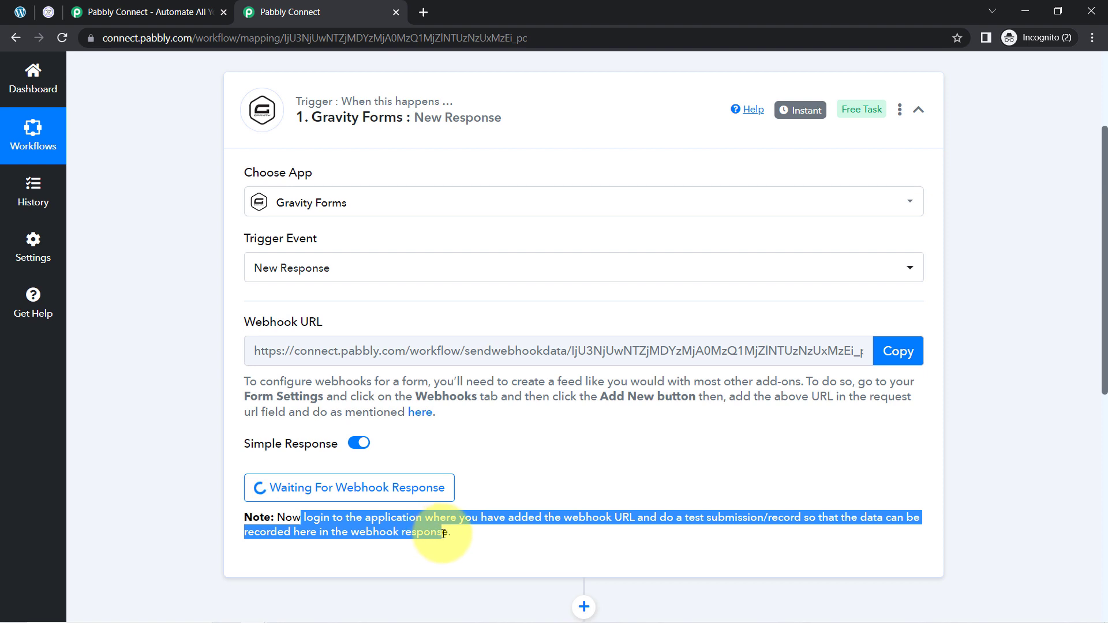
click(610, 523)
drag(660, 518, 803, 523)
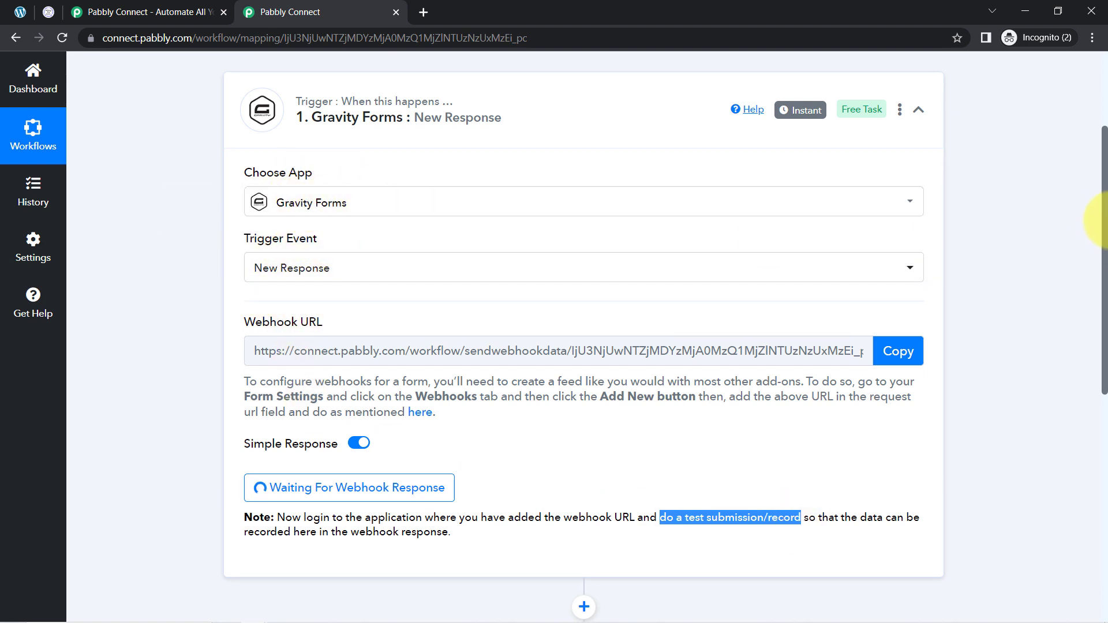
drag(1105, 203, 1103, 274)
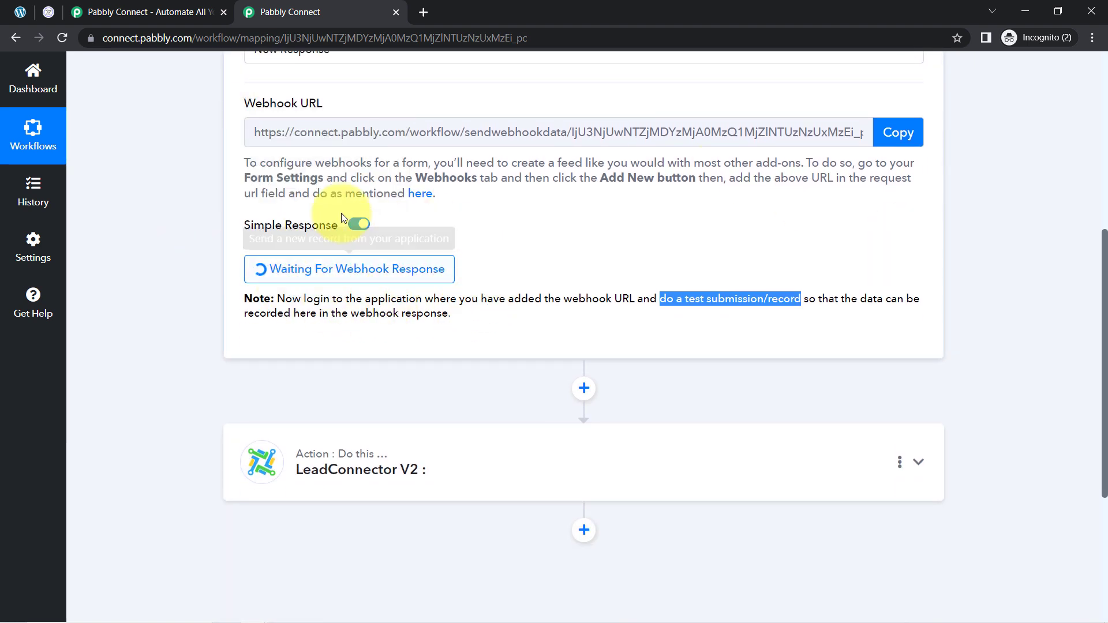
Preview the Contact Form, submit a test entry named Demo User with a phone number and e-mail, and return to the workflow
click(26, 12)
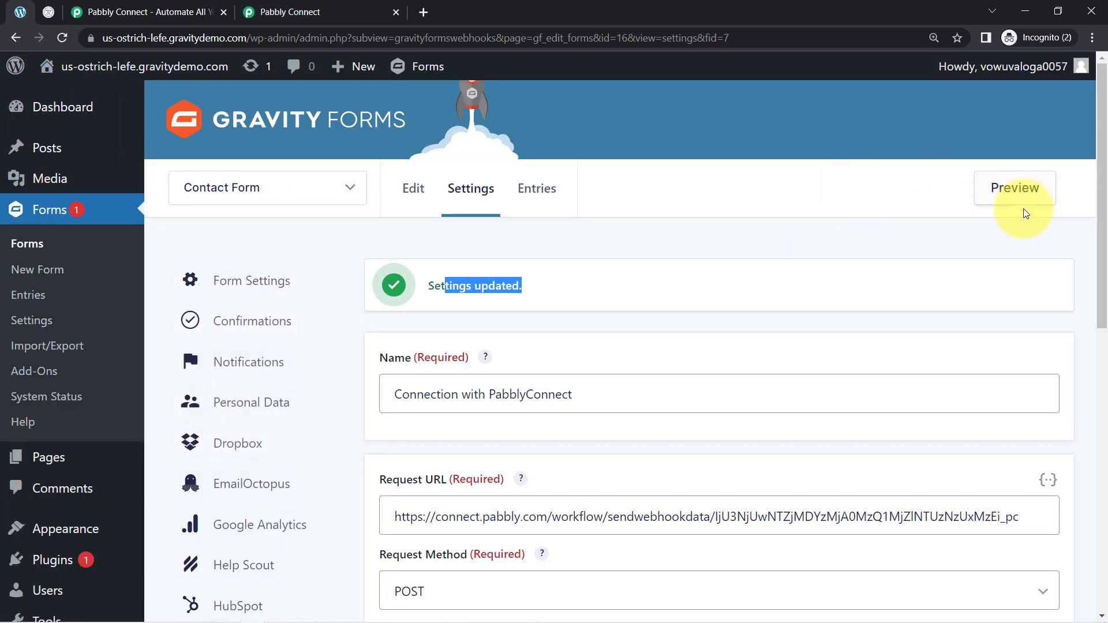
click(999, 199)
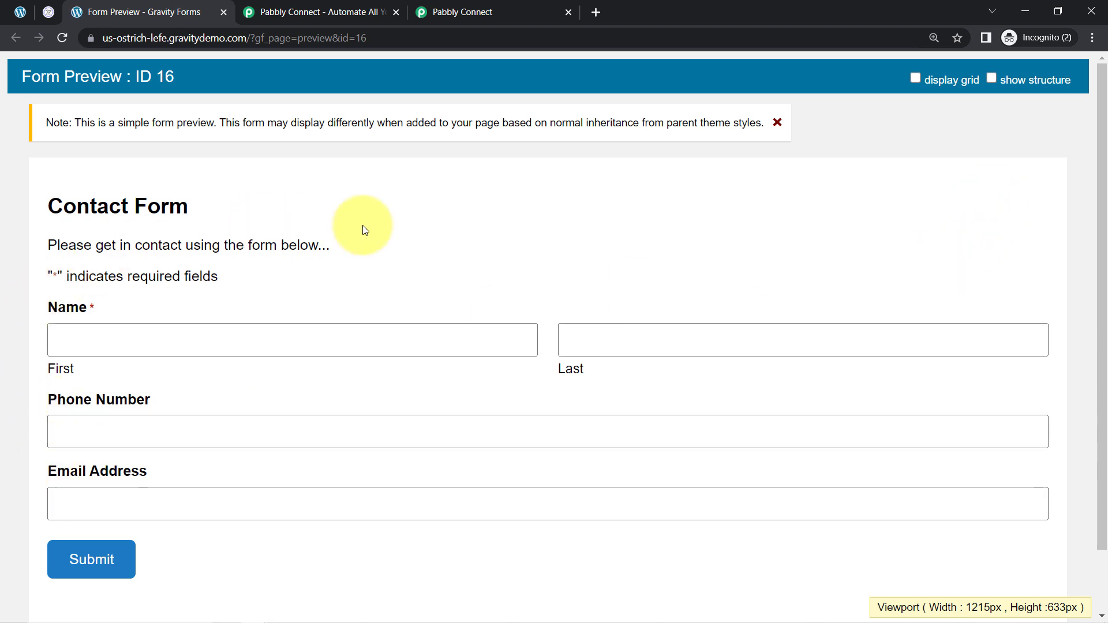
click(777, 124)
click(101, 287)
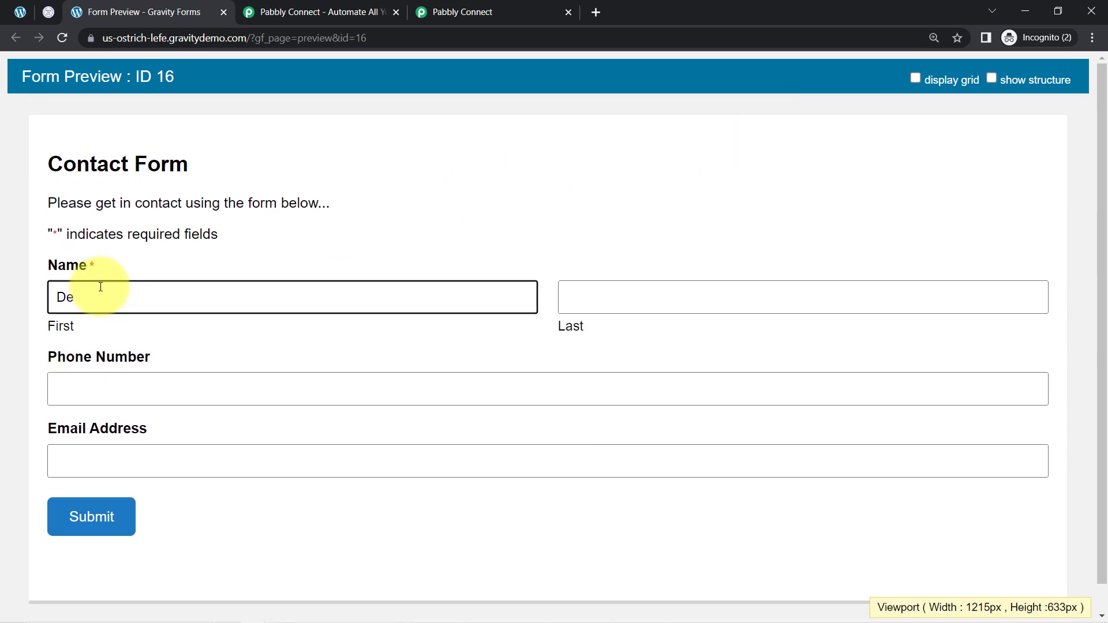
key(Tab)
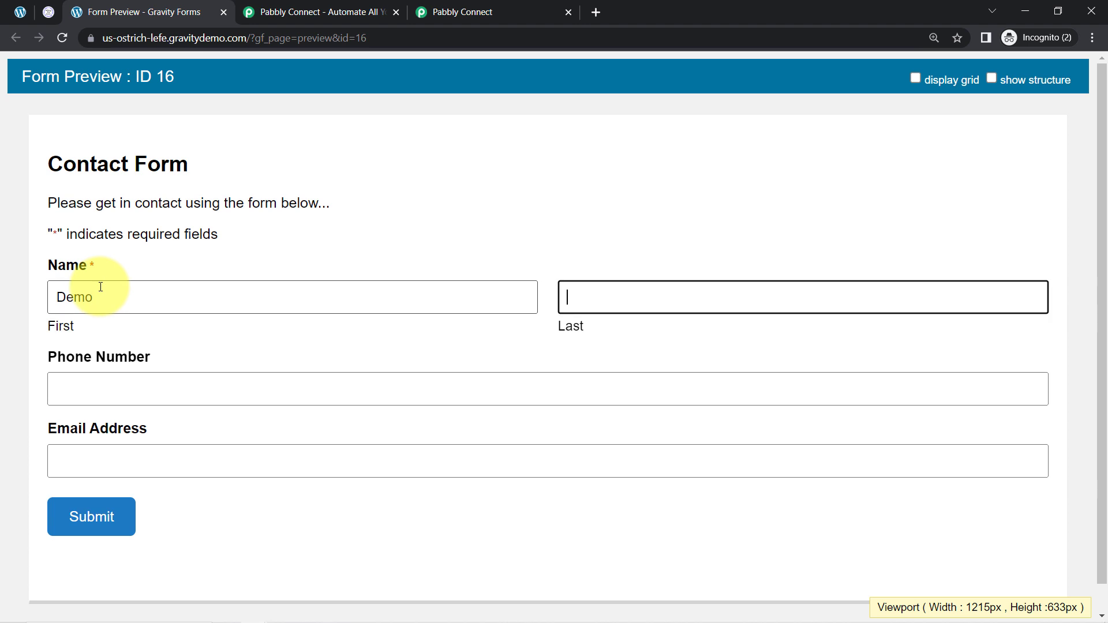
key(Tab)
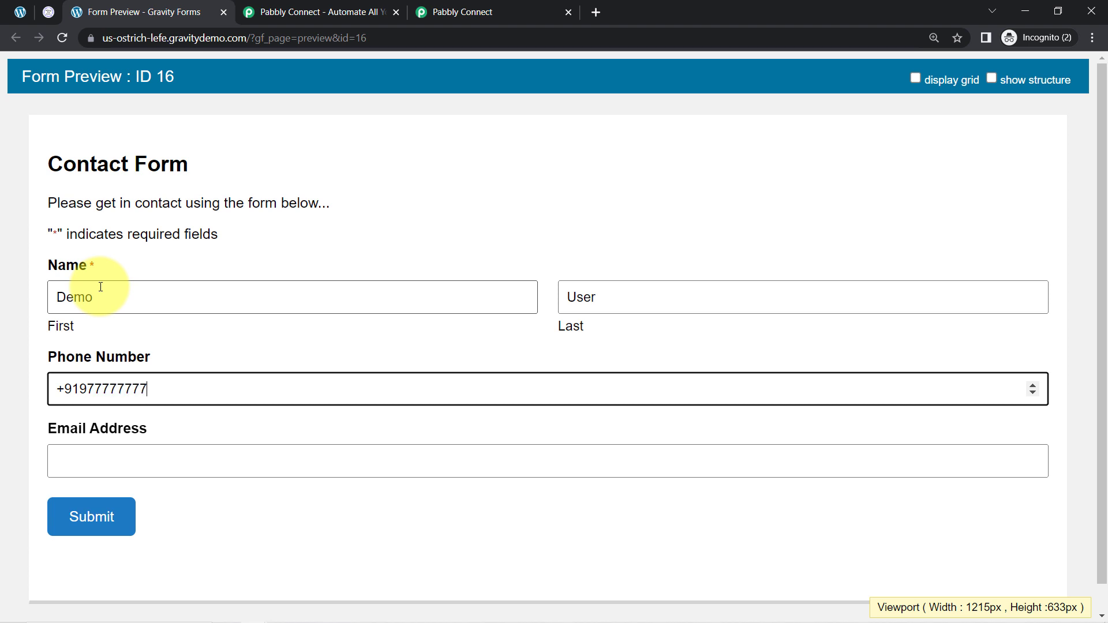
click(119, 455)
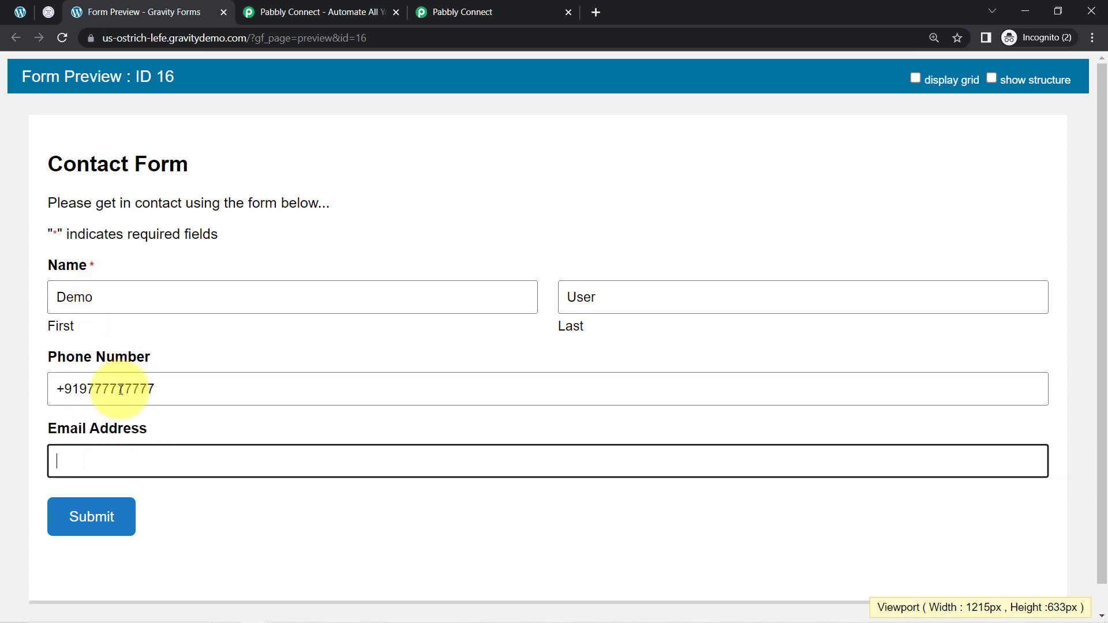
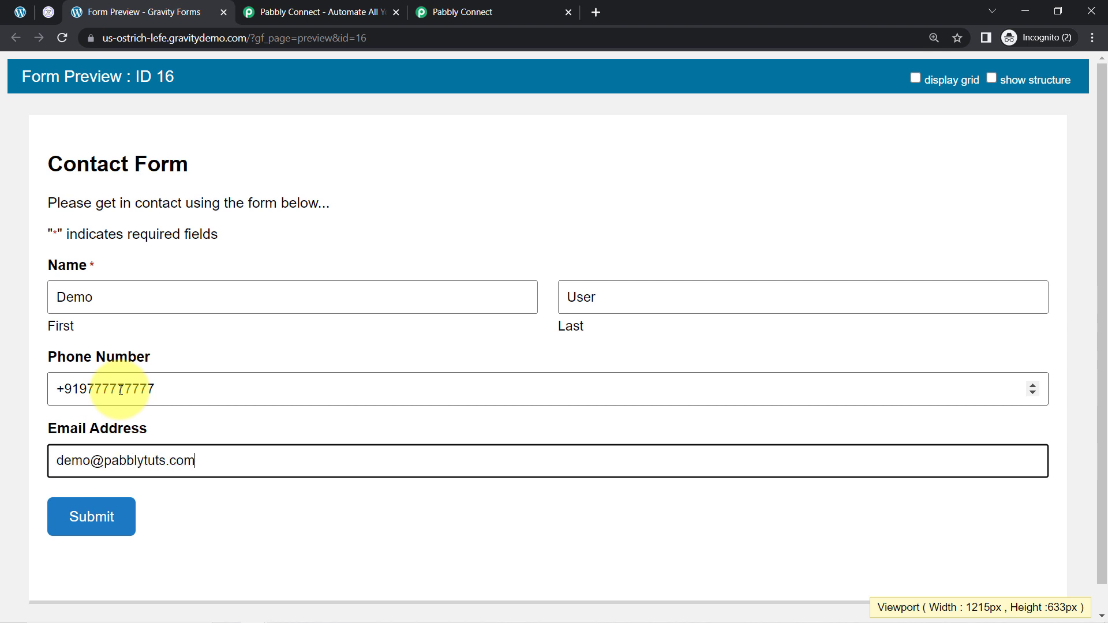
click(72, 516)
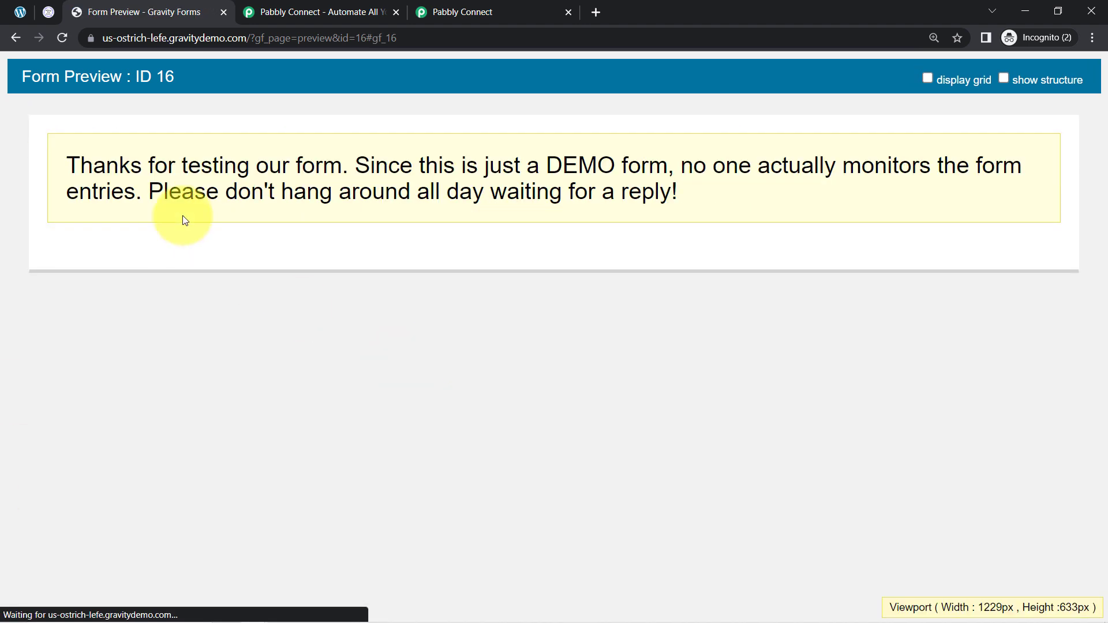
drag(155, 168, 483, 193)
click(474, 4)
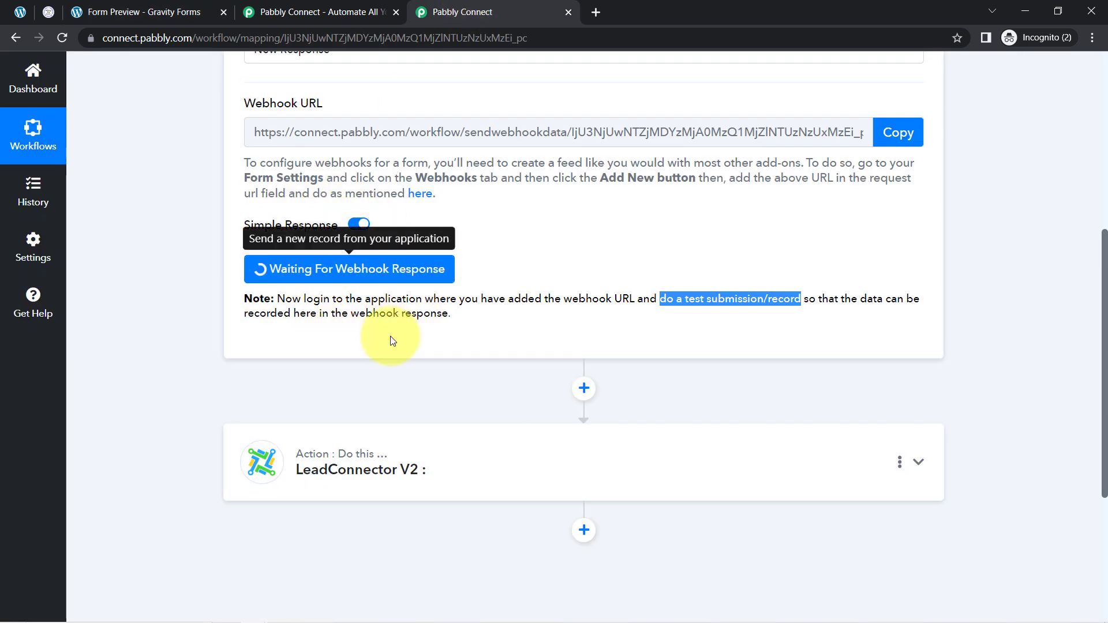
Examine the captured webhook response fields from the test form submission in the trigger step
mouse_move(286, 227)
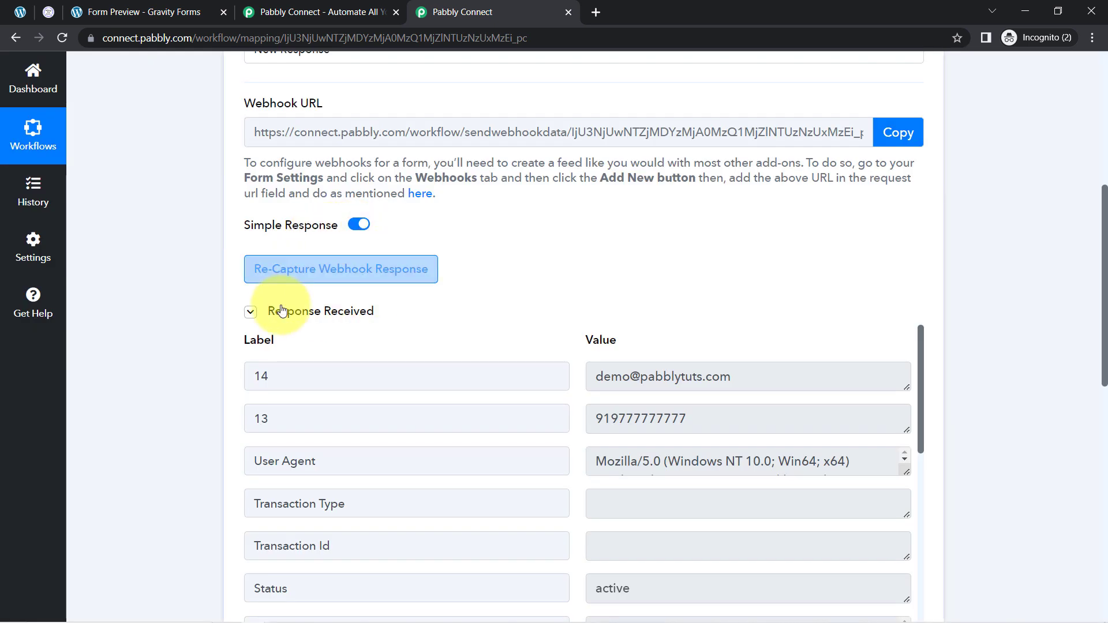
click(249, 317)
click(250, 316)
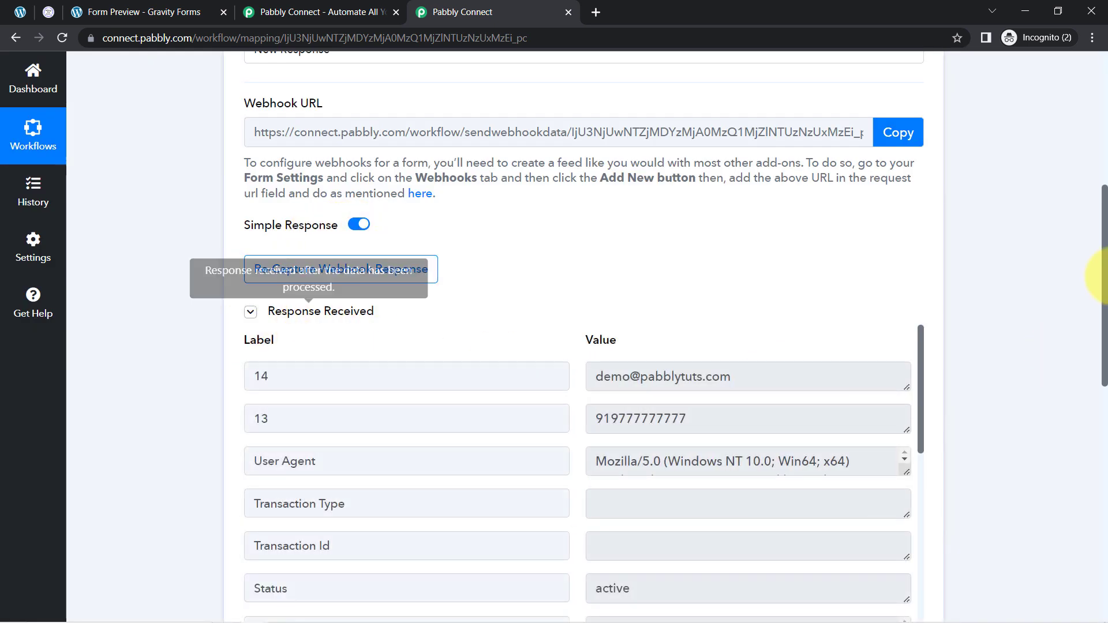
drag(1105, 217, 1103, 282)
drag(757, 198, 664, 205)
drag(695, 243, 626, 246)
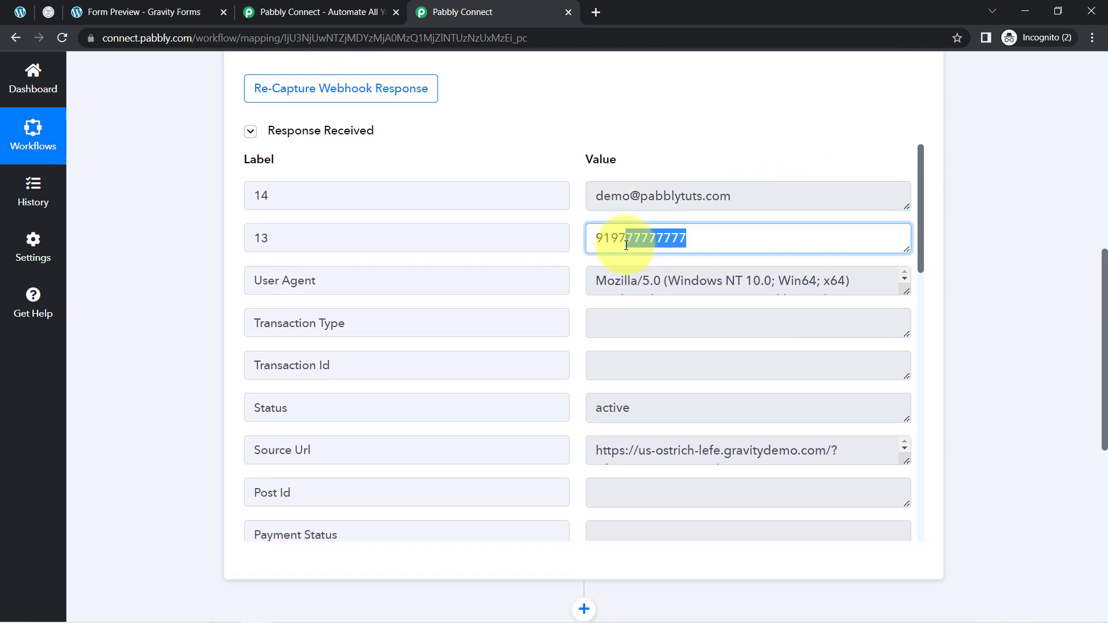
drag(742, 281, 650, 282)
drag(922, 183, 910, 459)
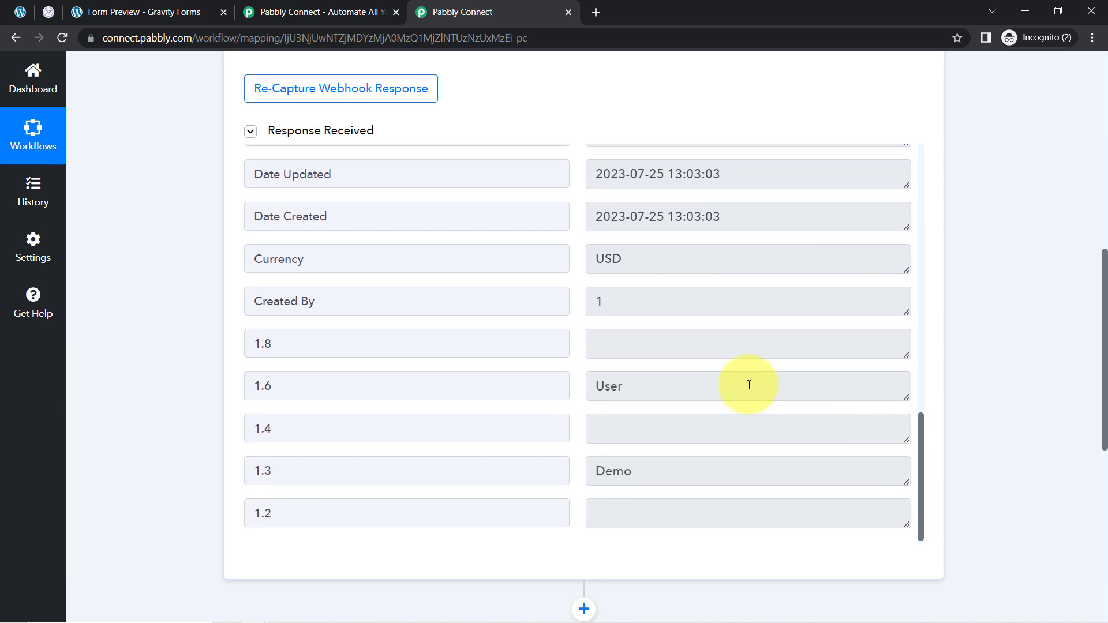
drag(631, 465, 594, 465)
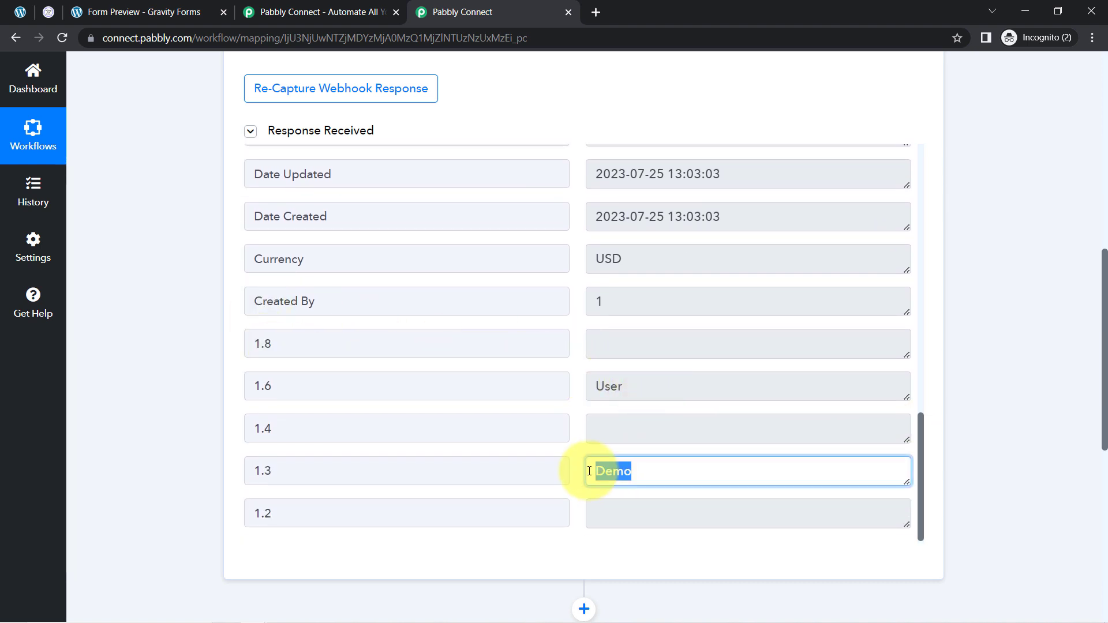
drag(623, 386, 588, 386)
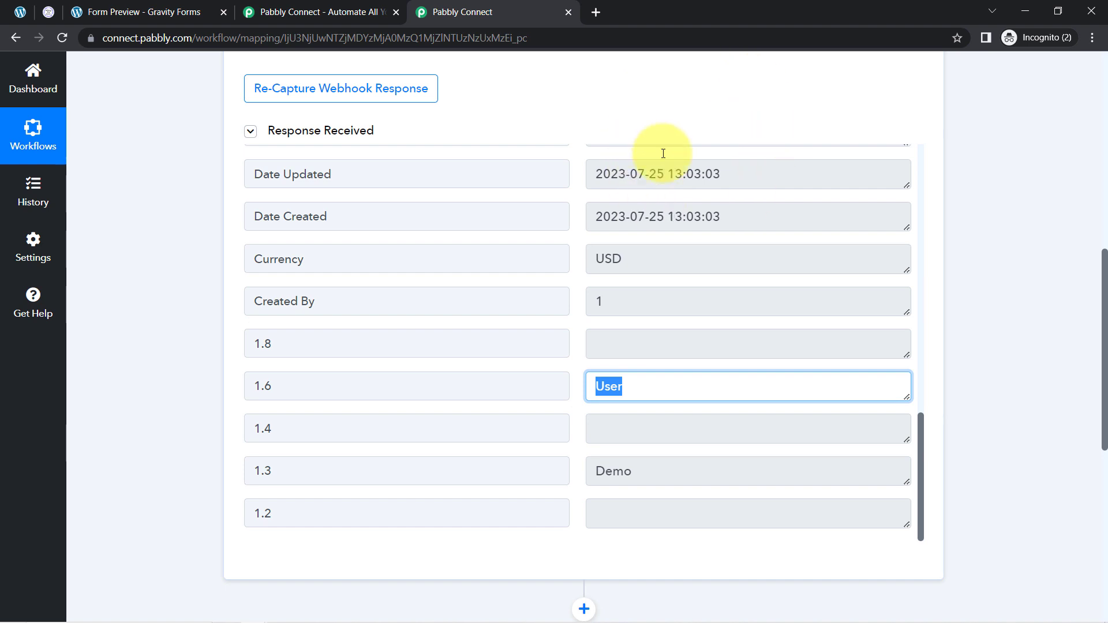
drag(686, 217, 609, 218)
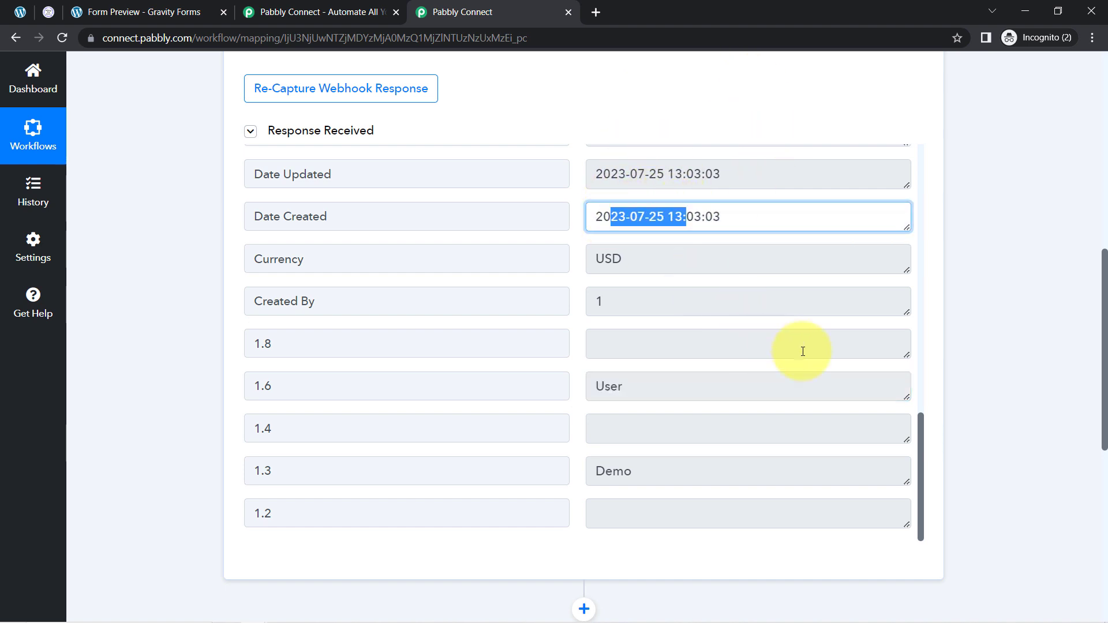
drag(921, 442, 927, 108)
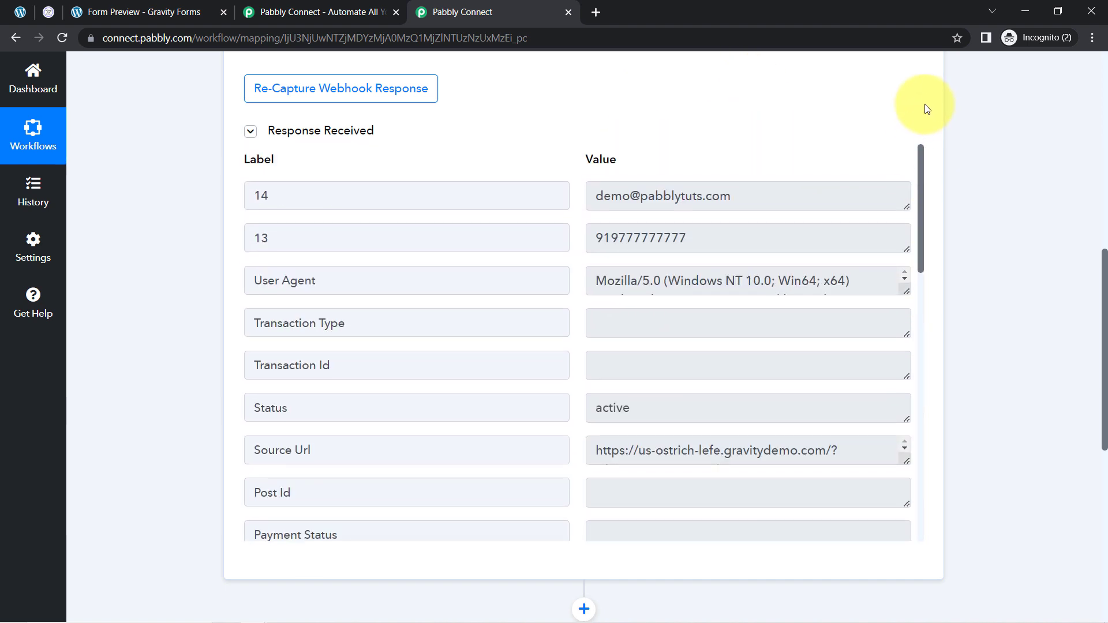
Collapse the response and the Gravity Forms trigger step, and close the Form Preview tab
click(339, 130)
drag(1106, 347, 1099, 137)
click(918, 157)
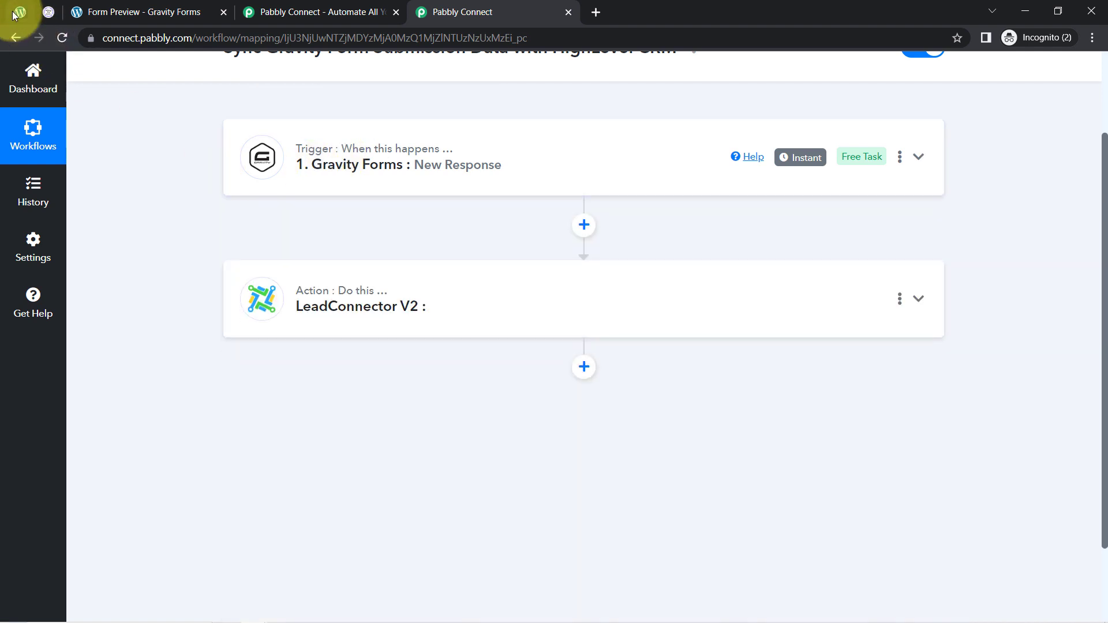
click(179, 7)
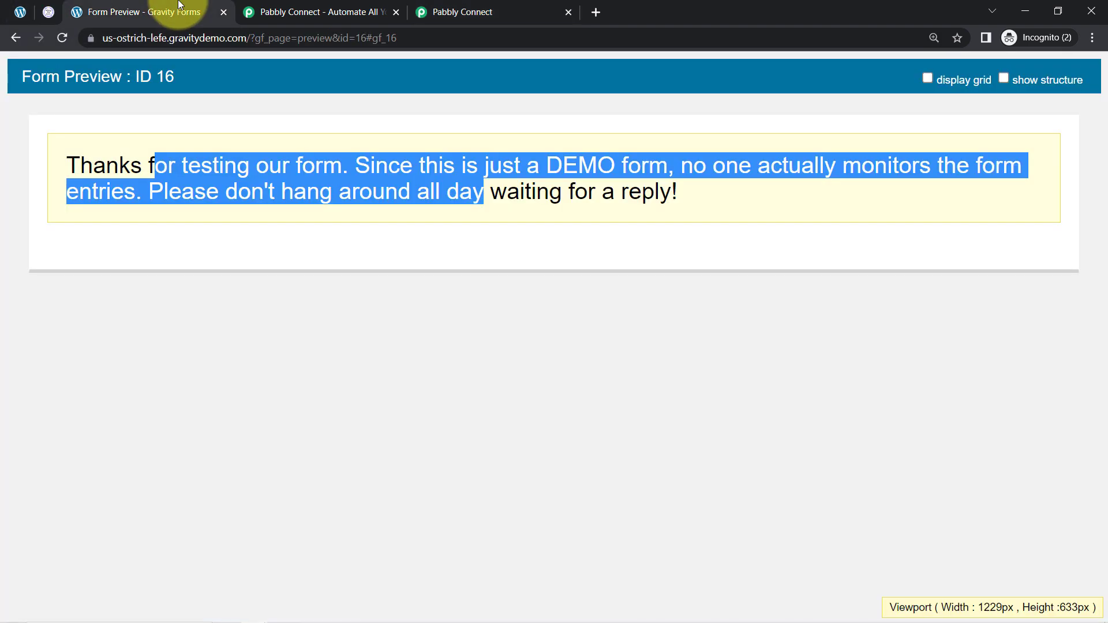
click(224, 12)
click(288, 11)
Open the LeadConnector V2 action step and set its action event to Create Contact
mouse_move(800, 156)
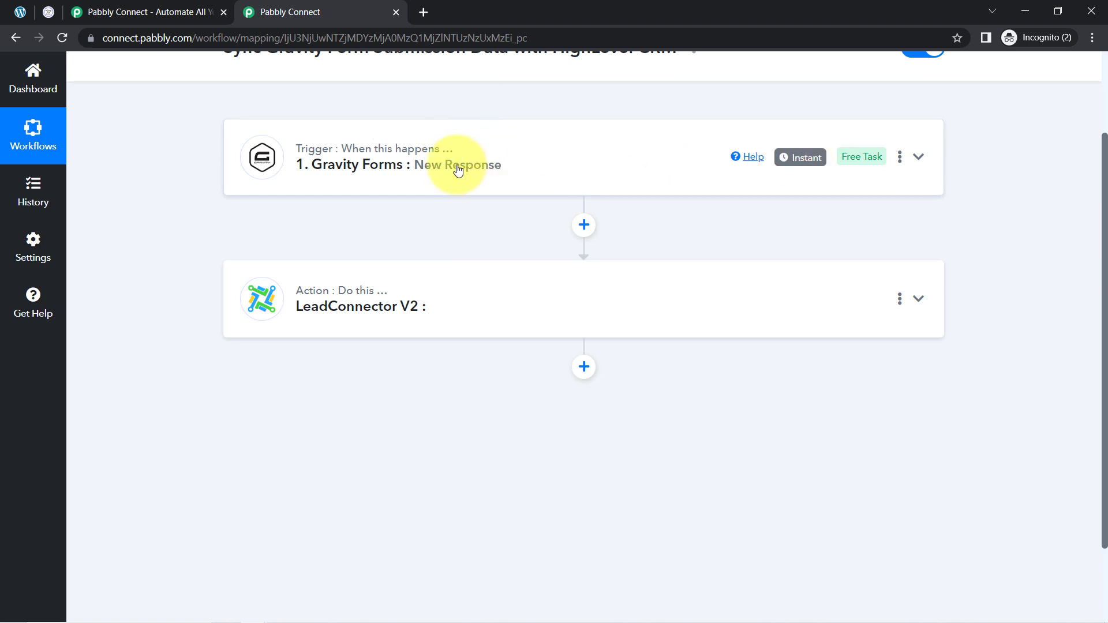
click(376, 305)
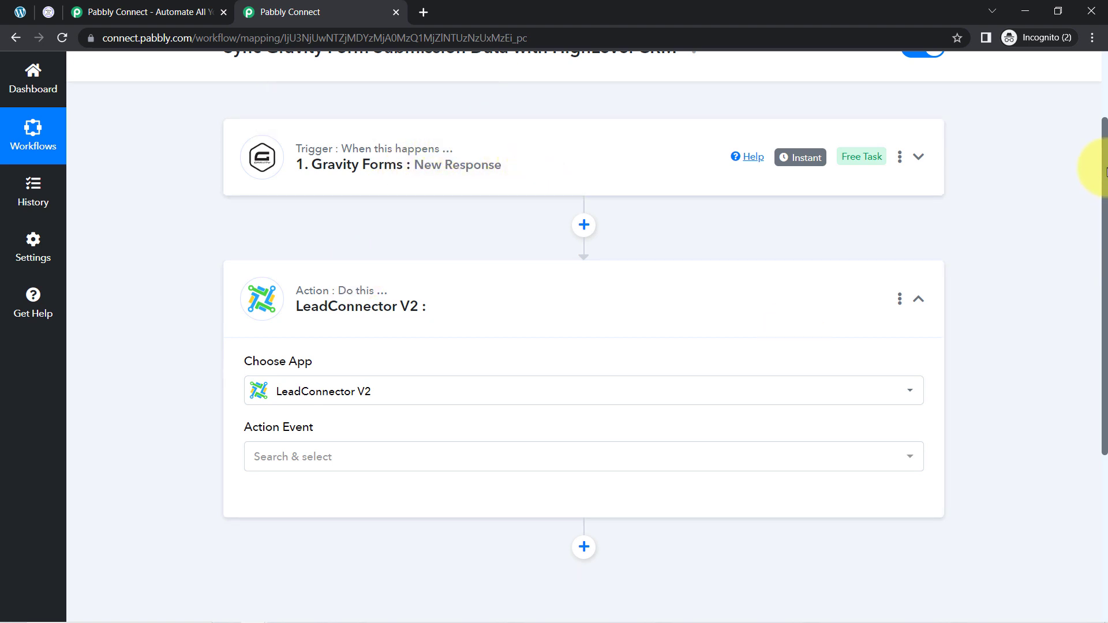
drag(1104, 166, 1103, 293)
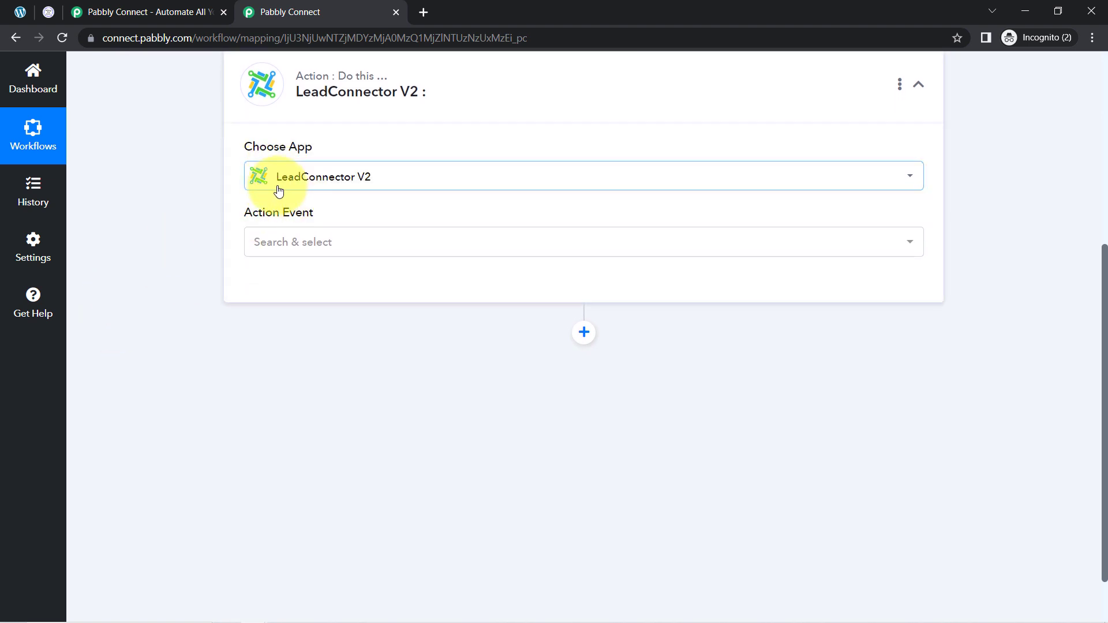
click(274, 243)
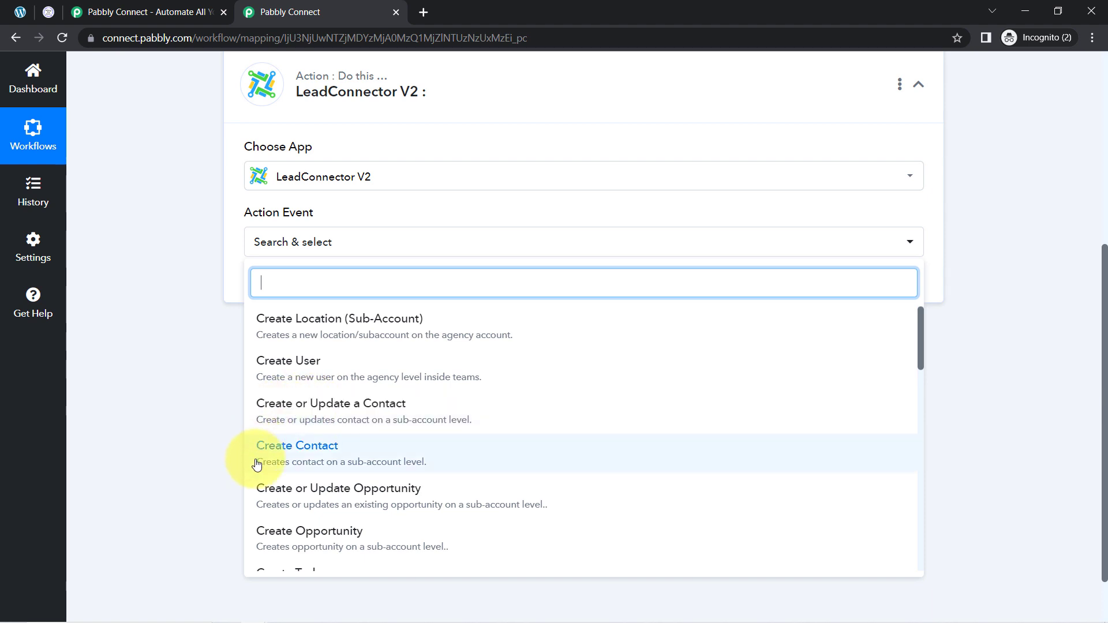
click(305, 454)
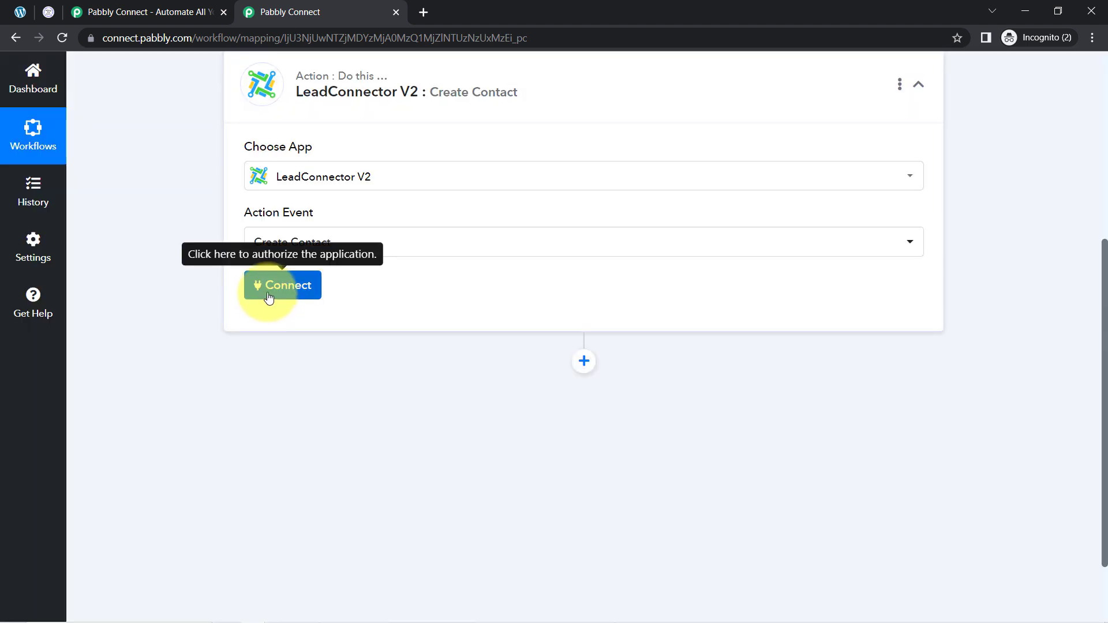
Add a new LeadConnector V2 connection and authorize it with the BioCrystal Bedding sub-account
click(268, 298)
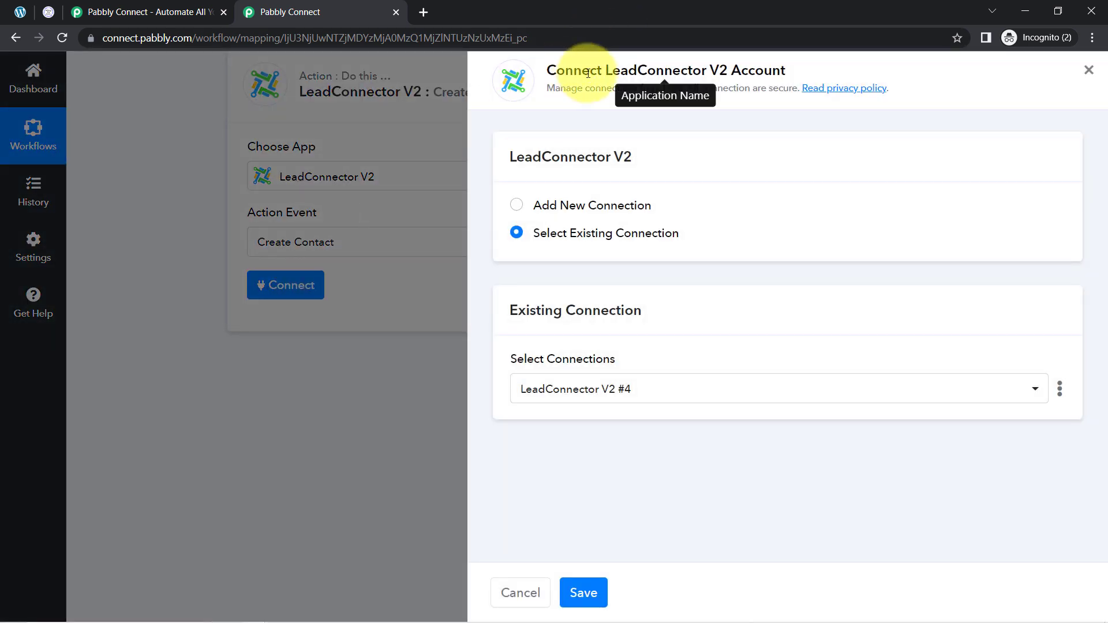
drag(565, 70, 755, 72)
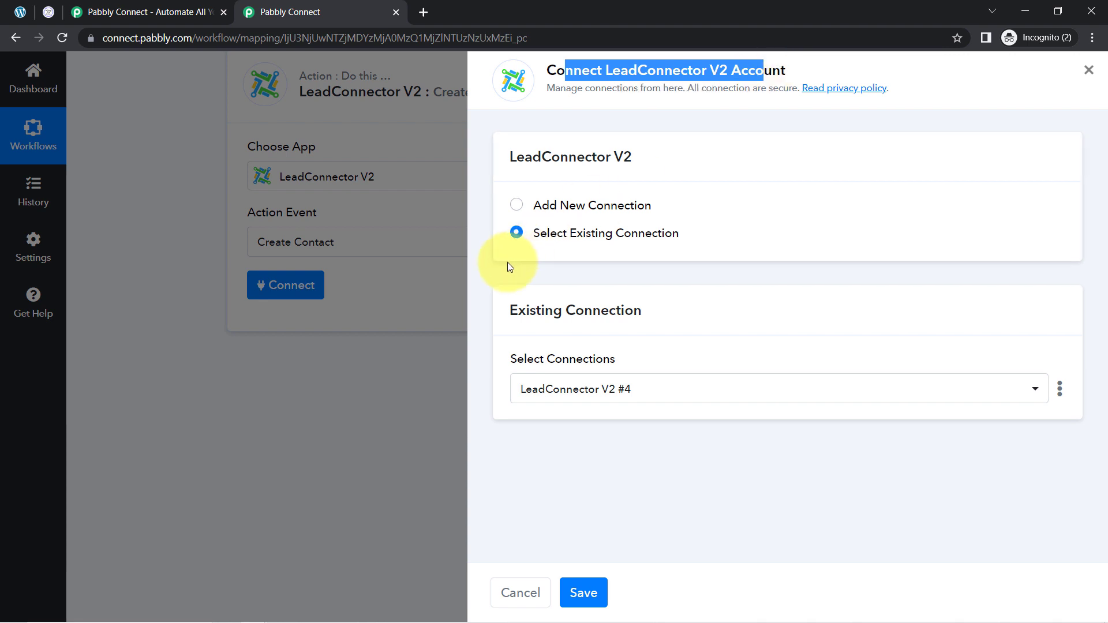
click(551, 207)
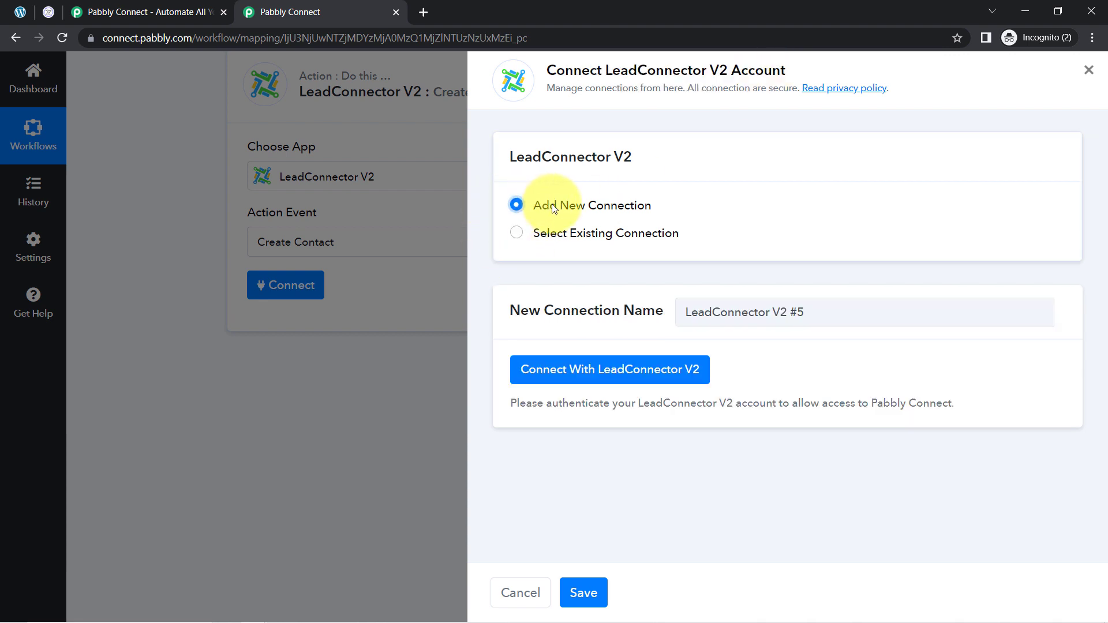
click(609, 371)
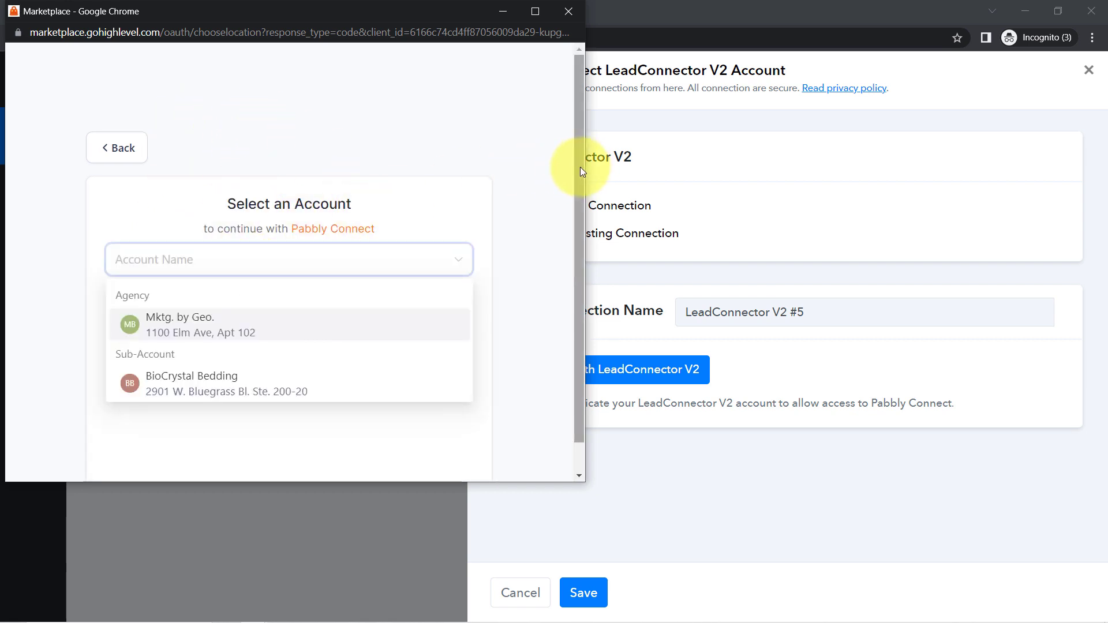
drag(580, 167, 571, 234)
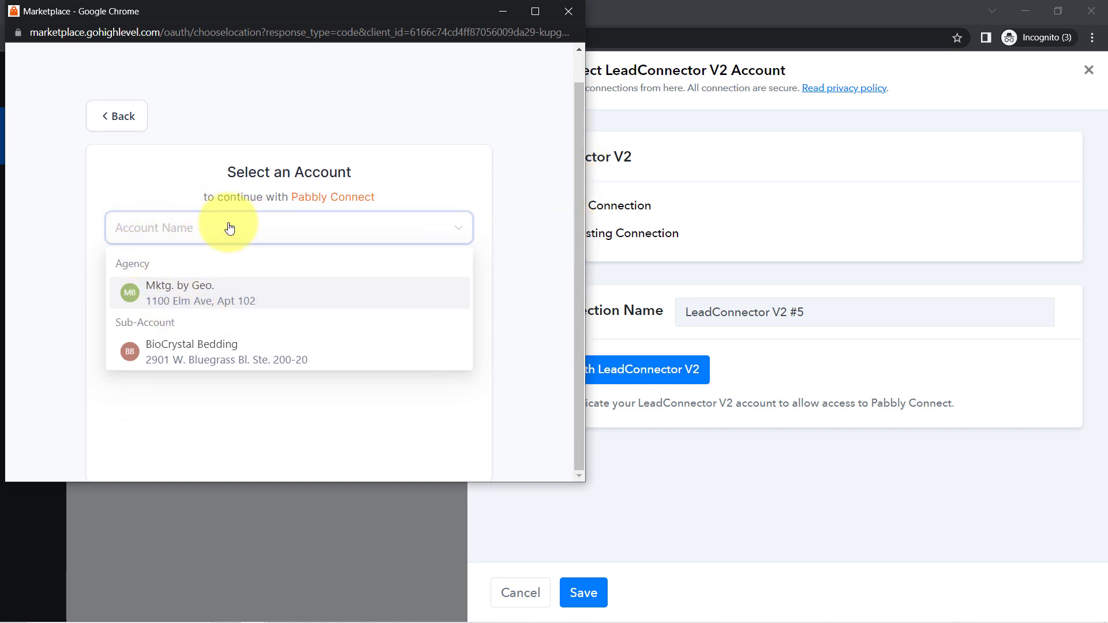
click(207, 346)
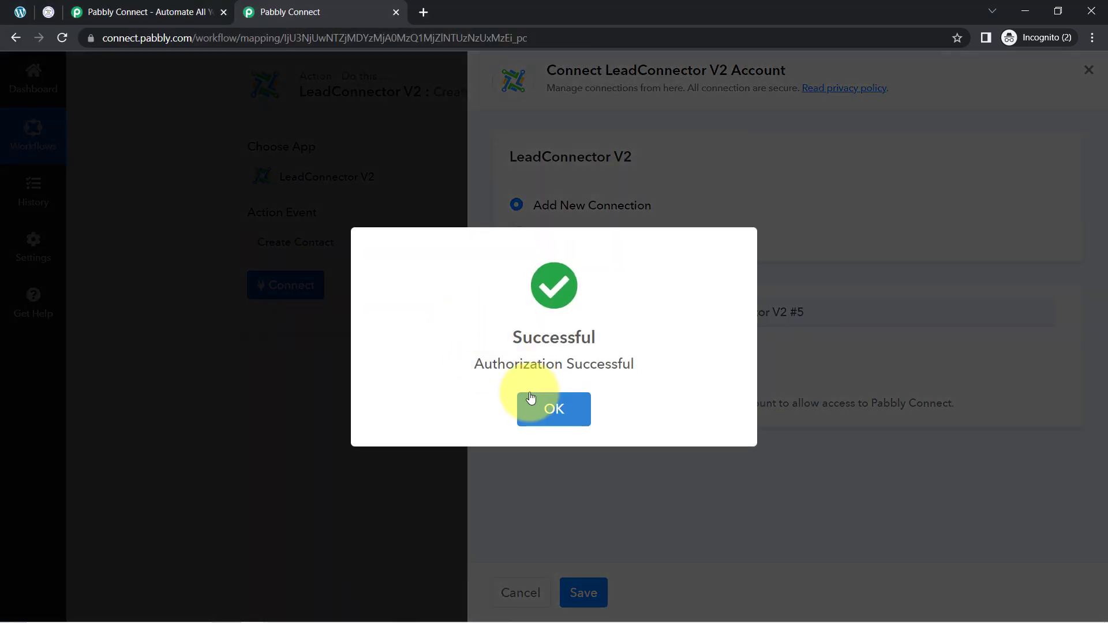
click(537, 407)
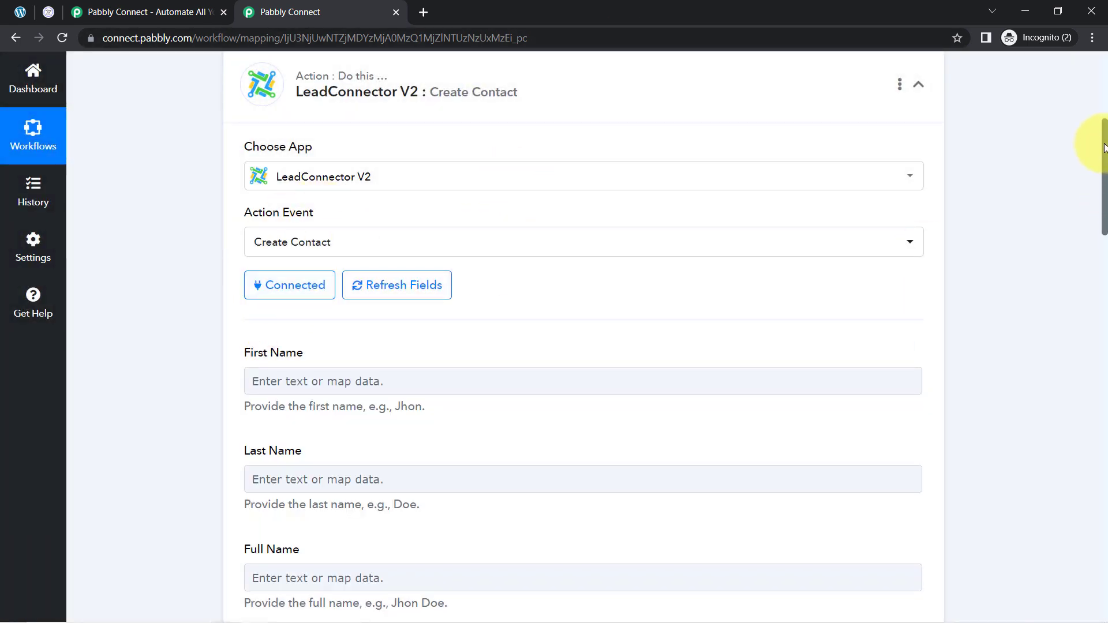
Map the First Name field to the form's 1.3 Demo value from the Gravity Forms response
drag(1104, 147, 1016, 212)
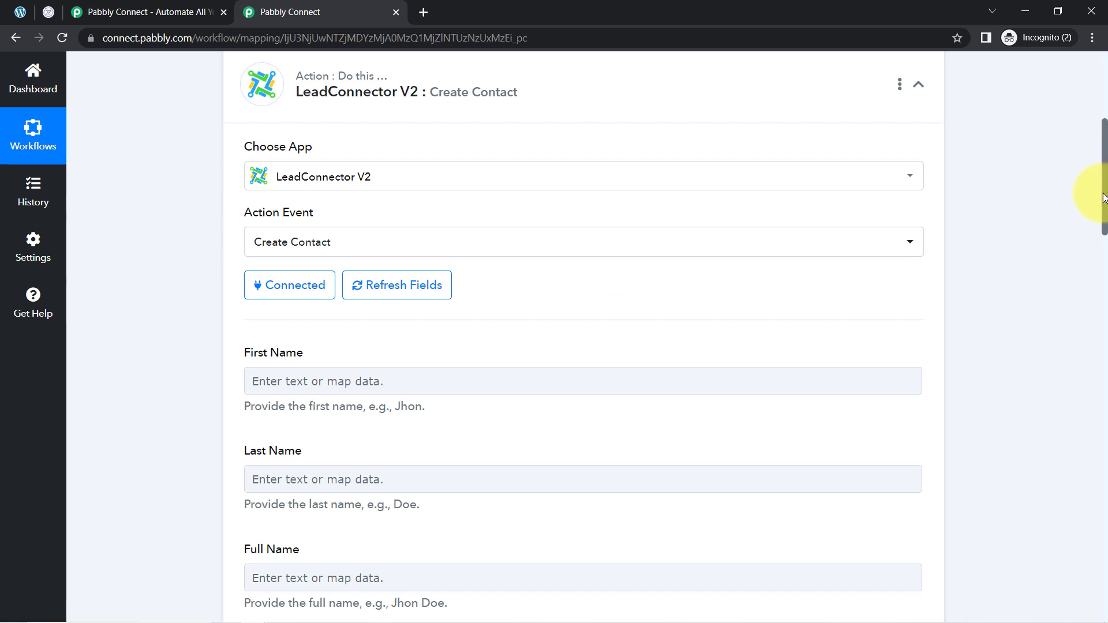
drag(1104, 198, 1089, 231)
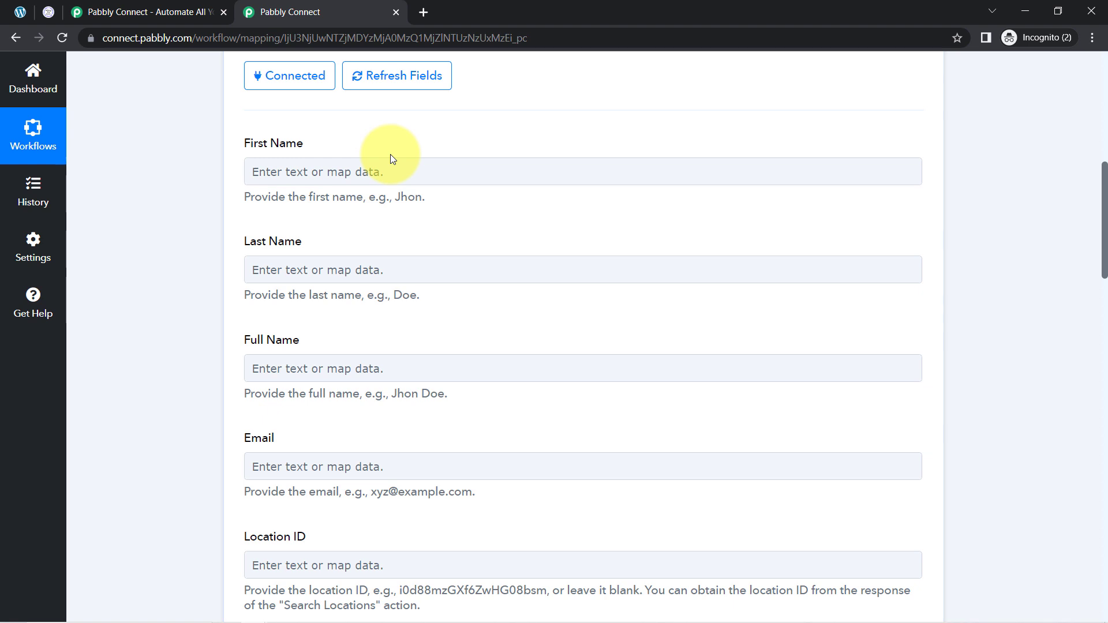
drag(1097, 237, 1091, 184)
click(450, 271)
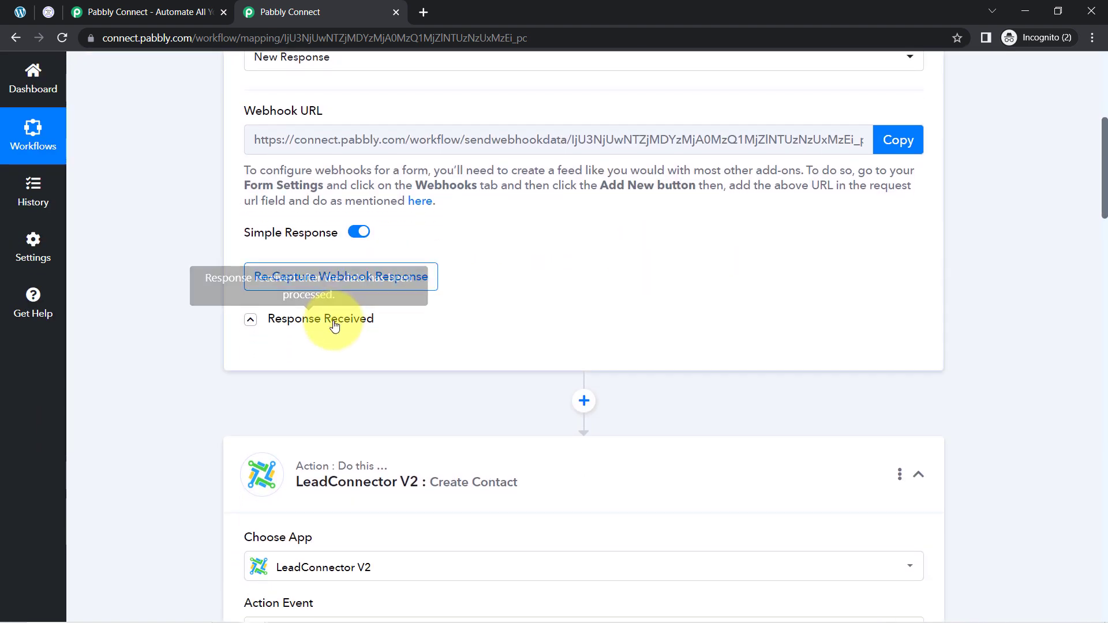
click(312, 325)
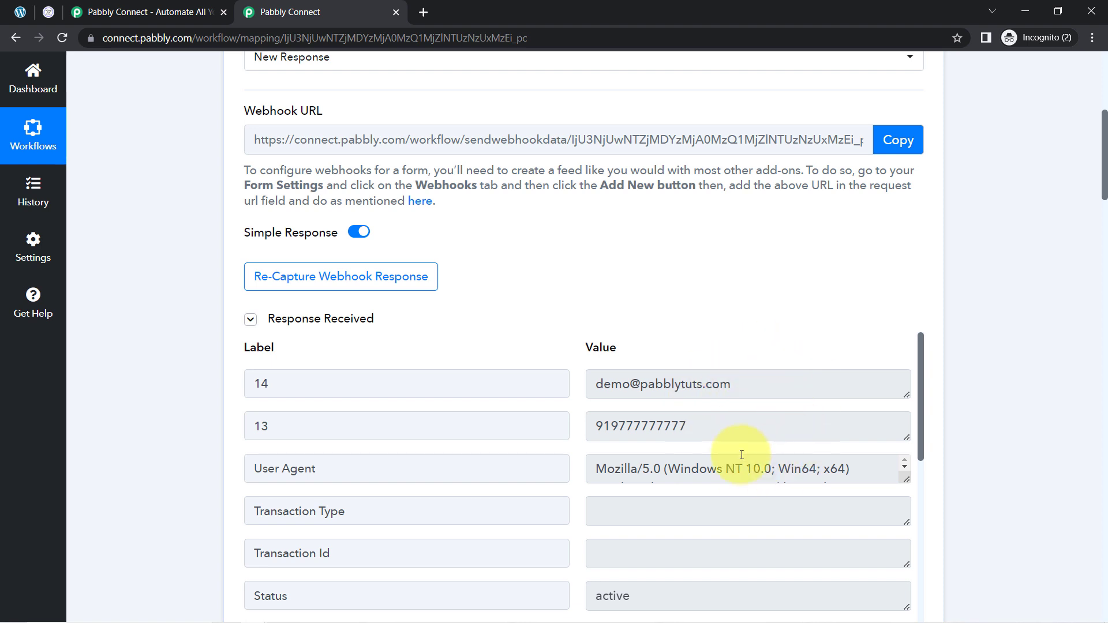
drag(1105, 173, 646, 310)
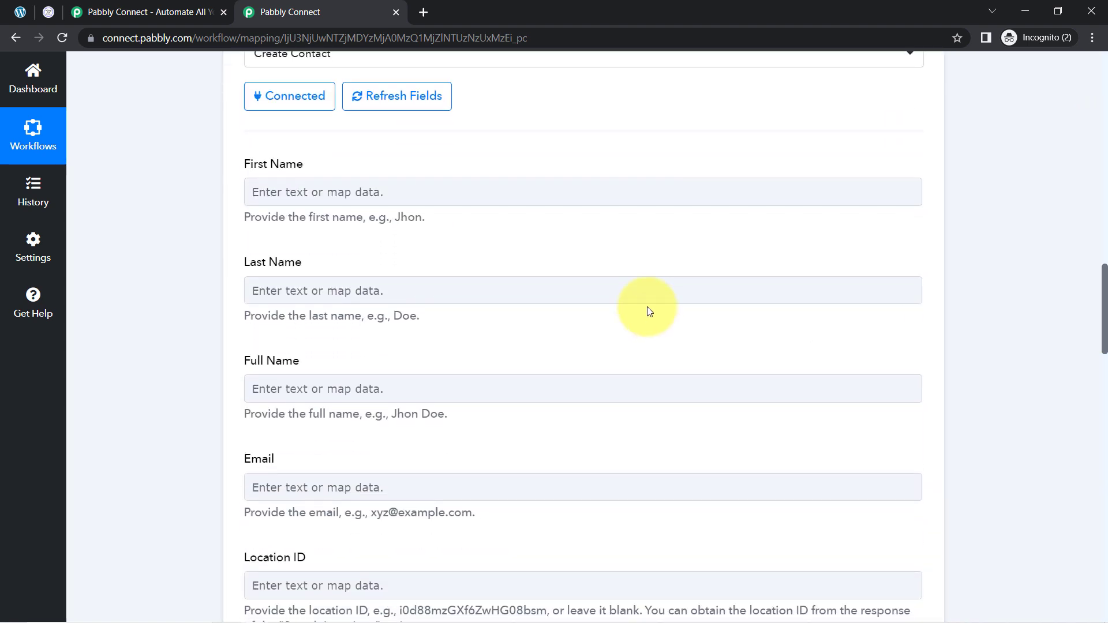
click(284, 198)
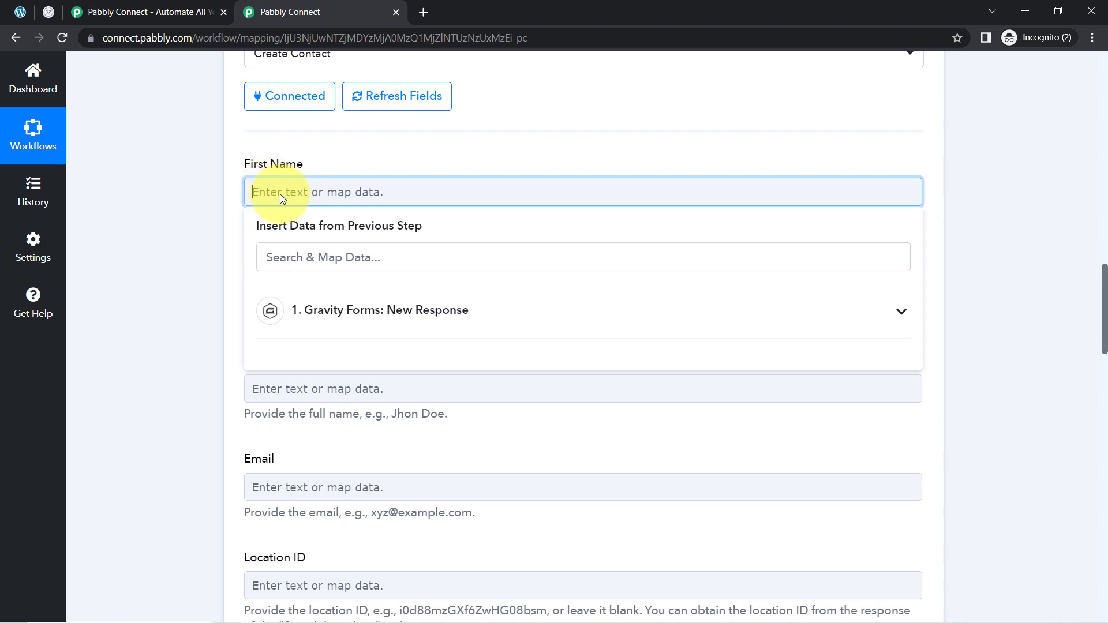
click(309, 317)
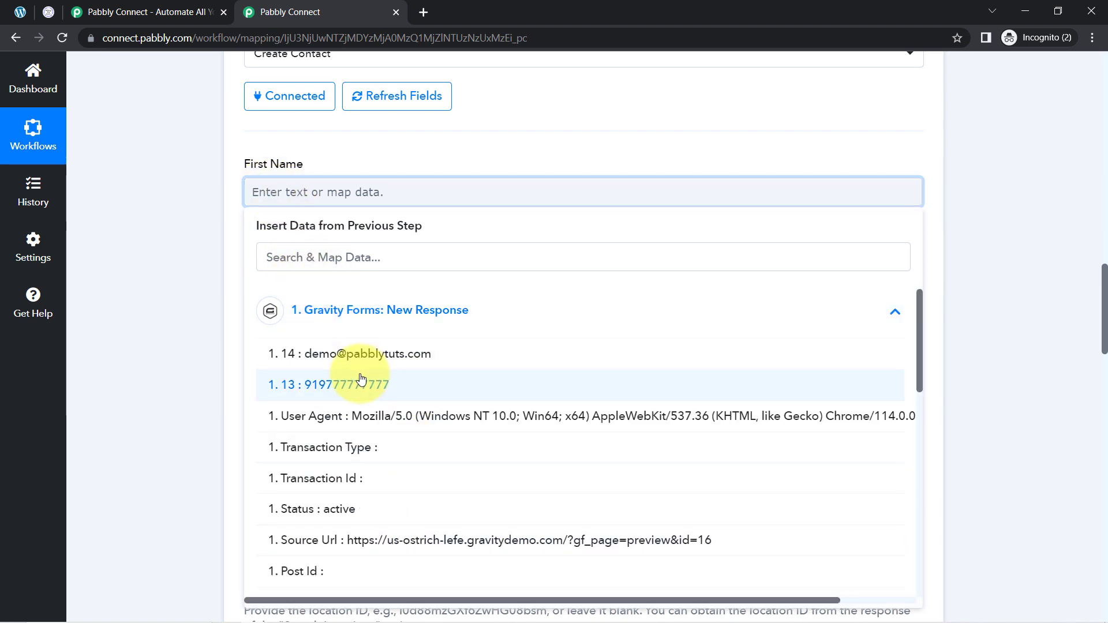
click(294, 260)
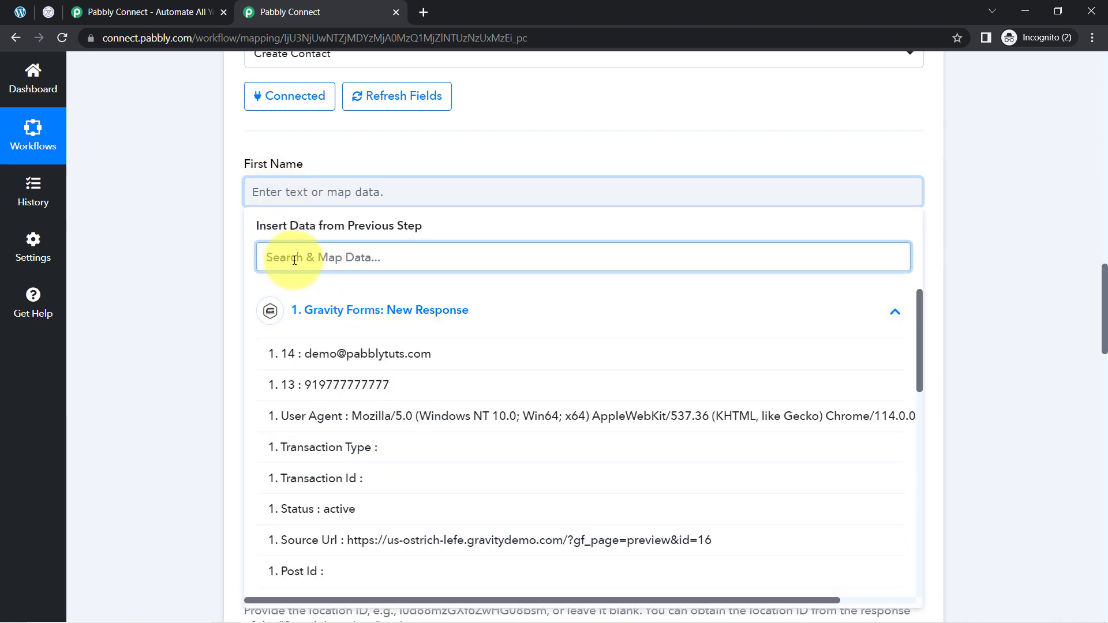
text(demo)
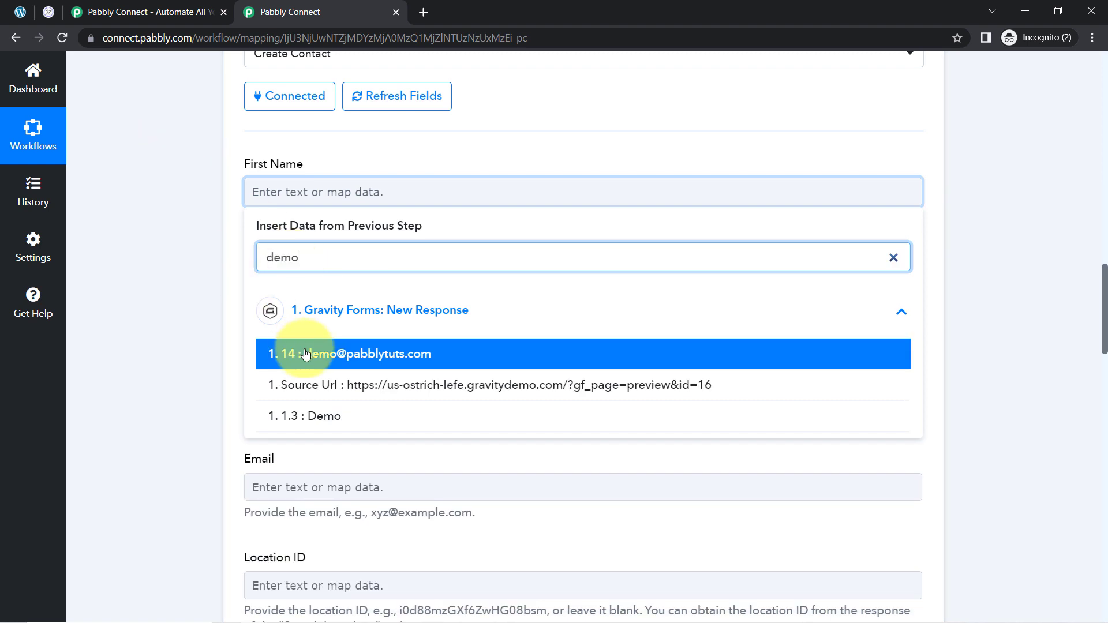
click(322, 415)
click(202, 254)
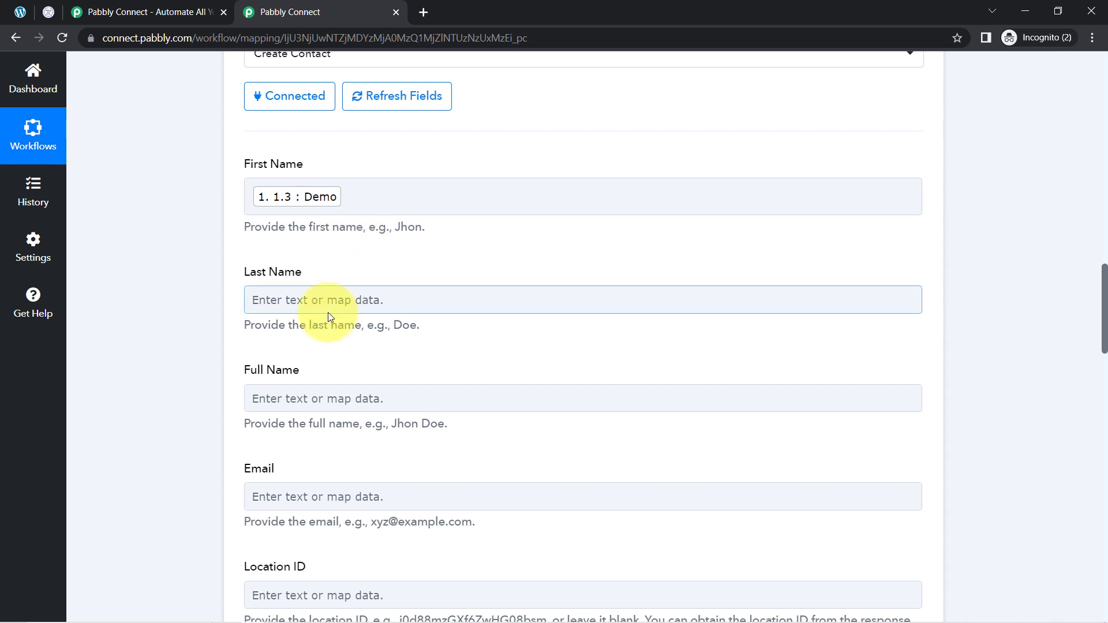
Map the Last Name field to the form's 1.6 User value
click(274, 304)
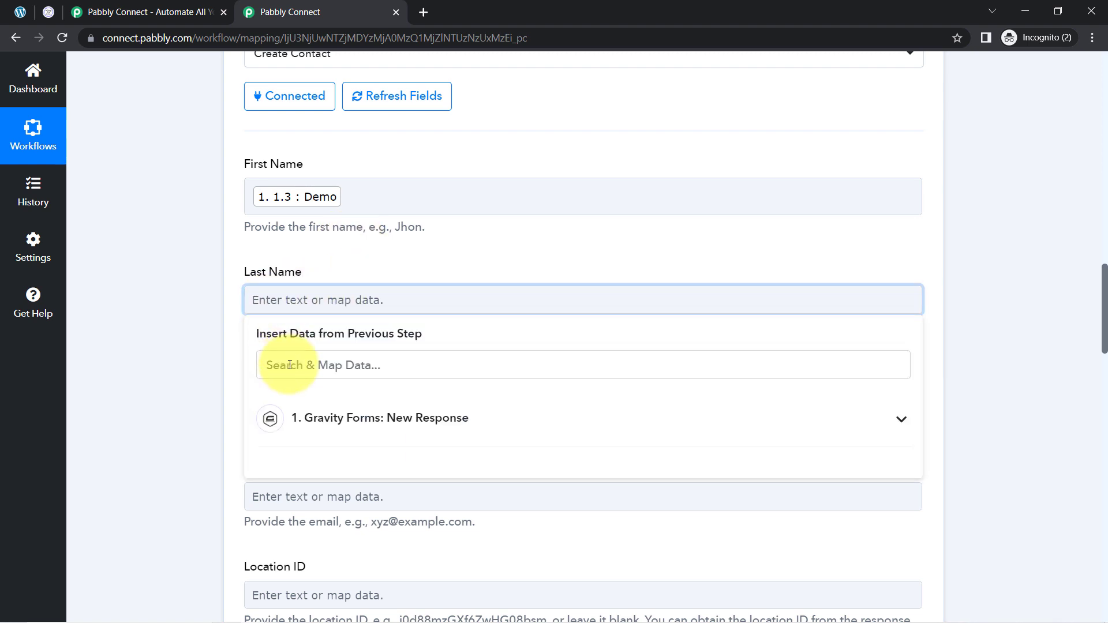
text(user)
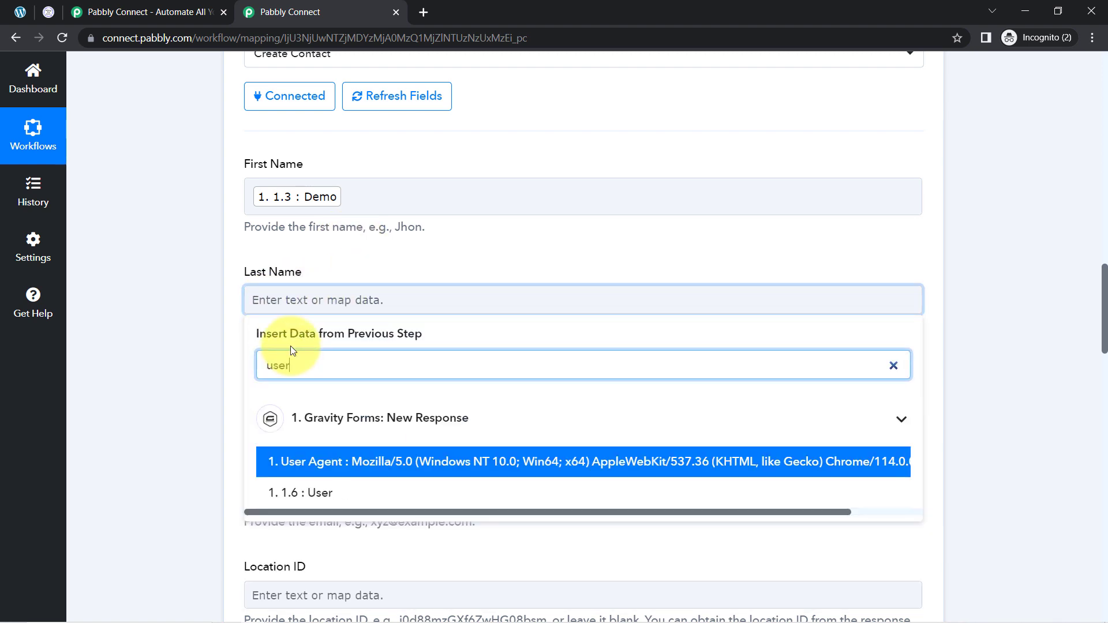
click(303, 492)
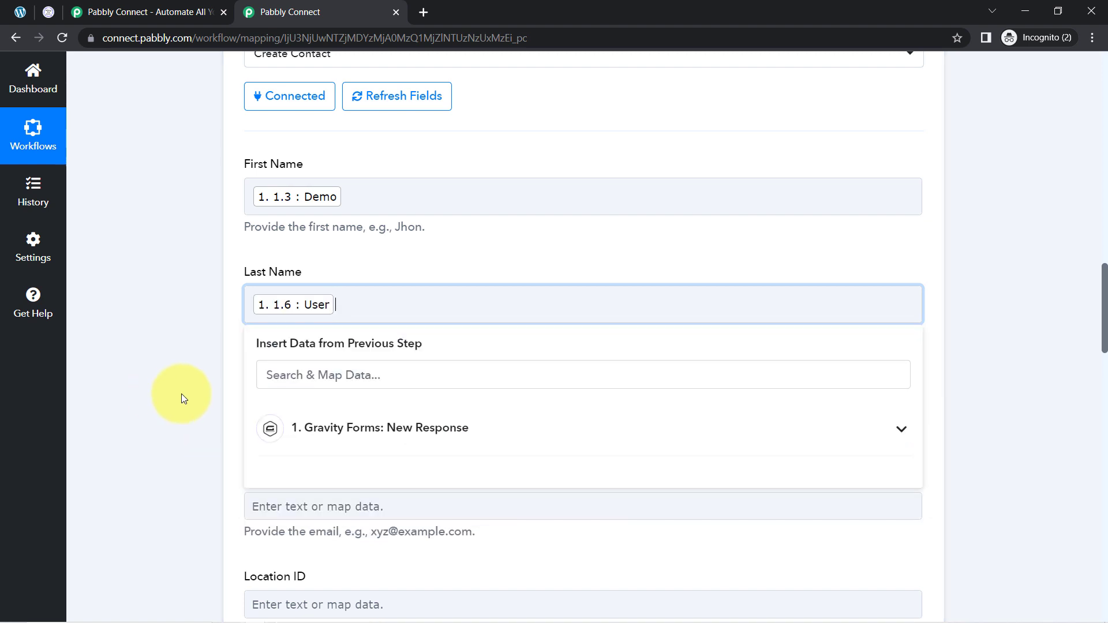
Map the Full Name field to the form's 1.3 Demo and 1.6 User values
click(181, 394)
click(272, 408)
click(276, 468)
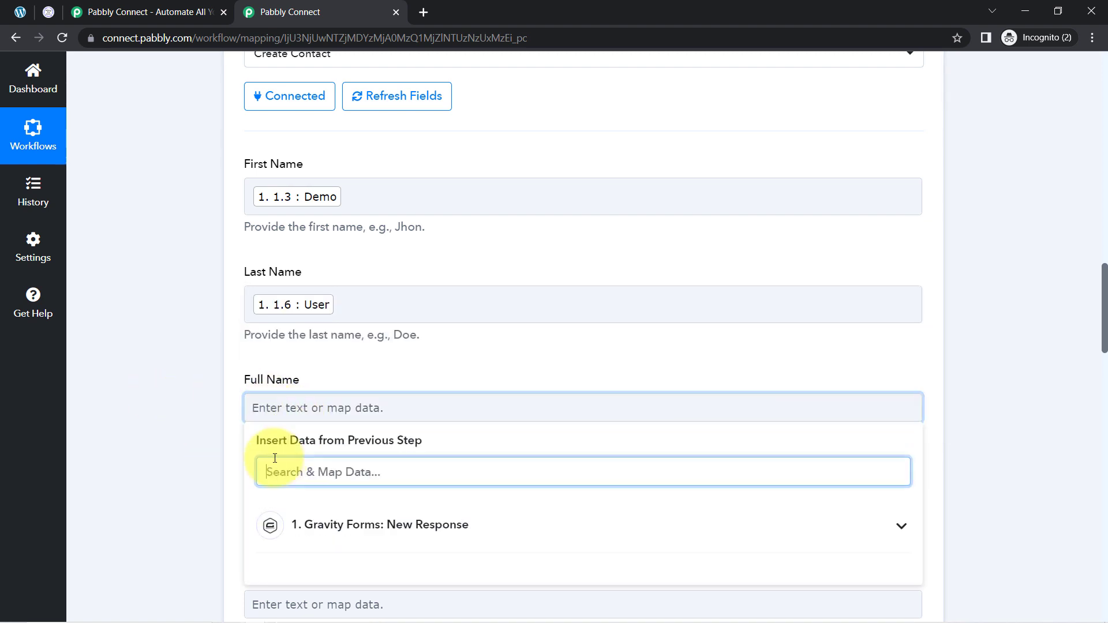
text(demo)
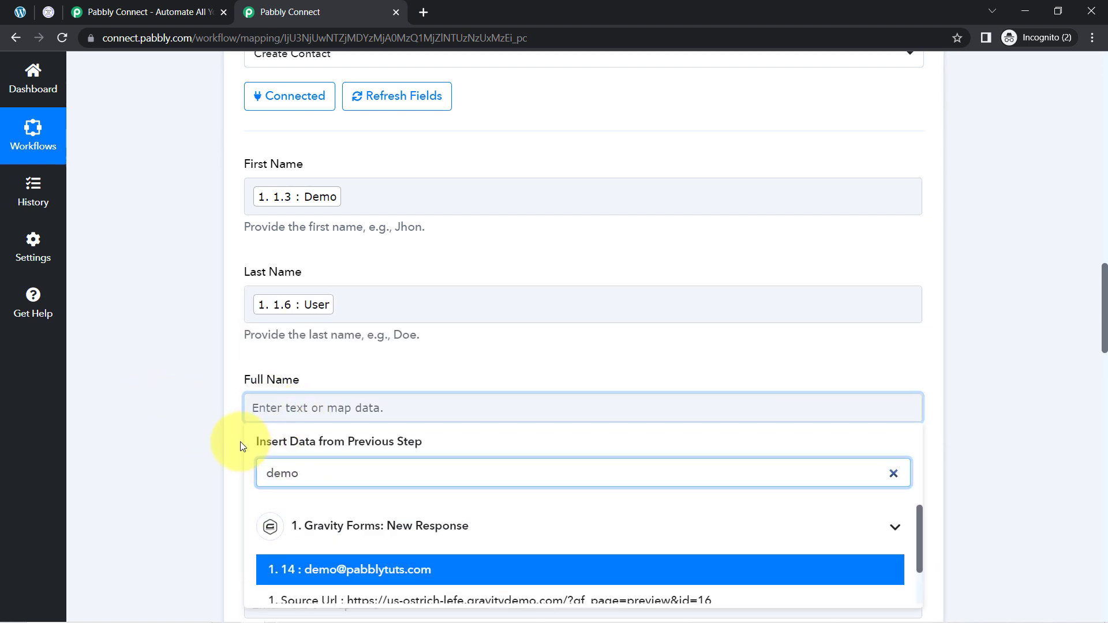
scroll(234, 432, up, 2)
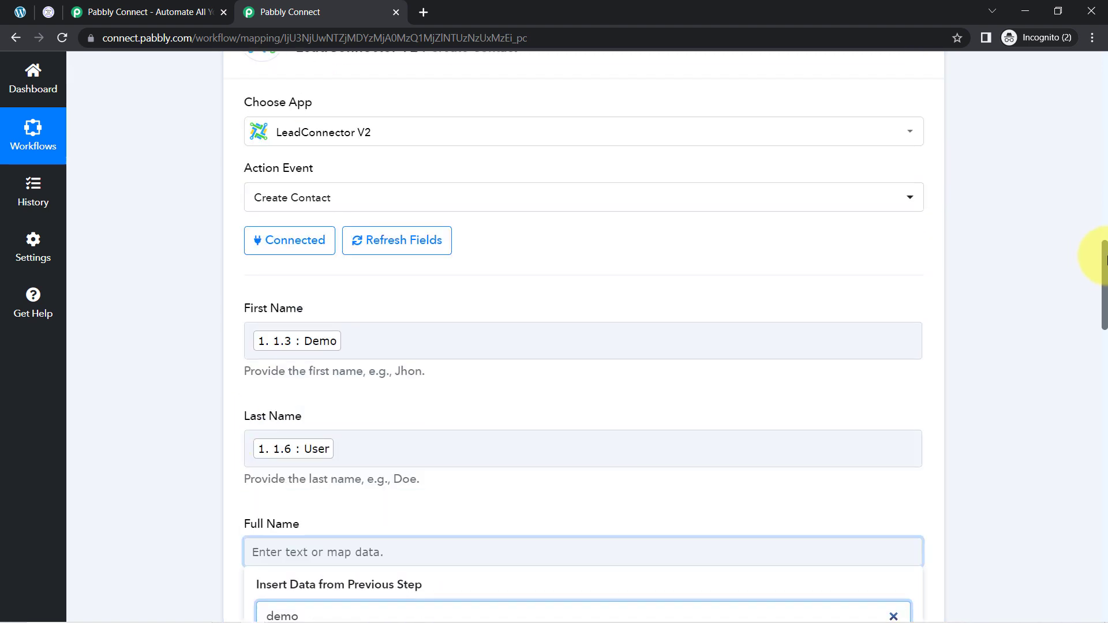
drag(1104, 258, 1098, 294)
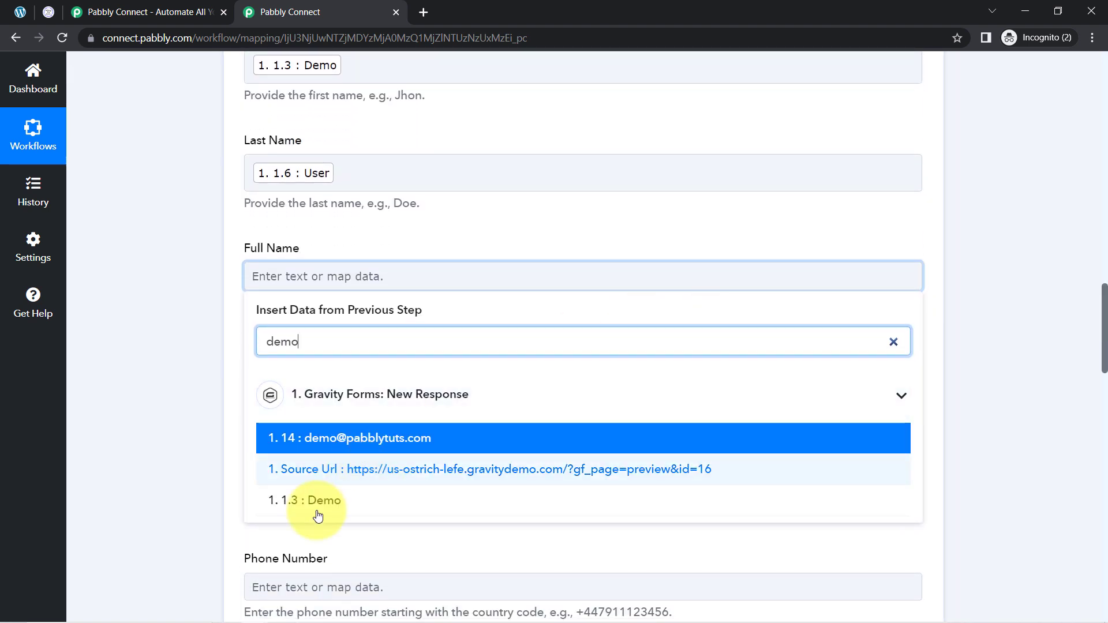
click(317, 515)
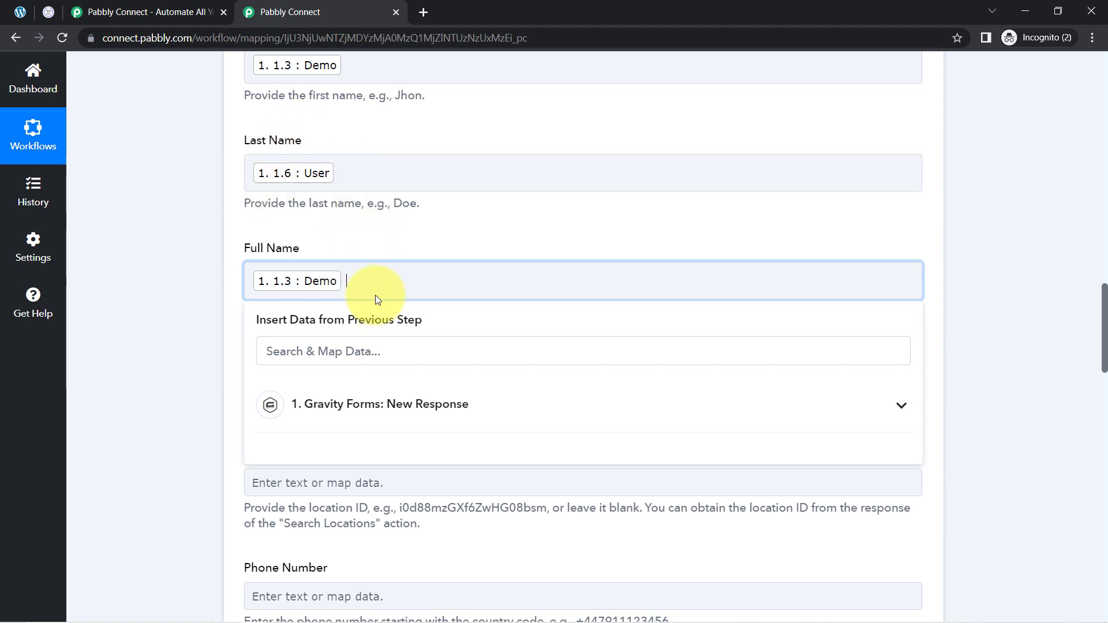
click(343, 354)
text(user)
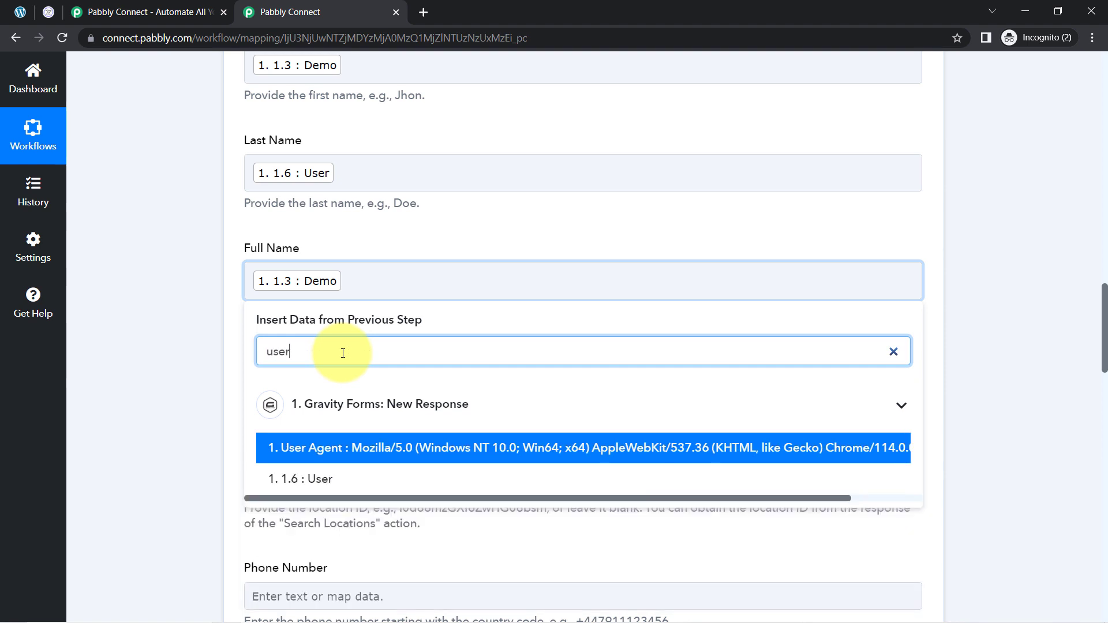
click(315, 479)
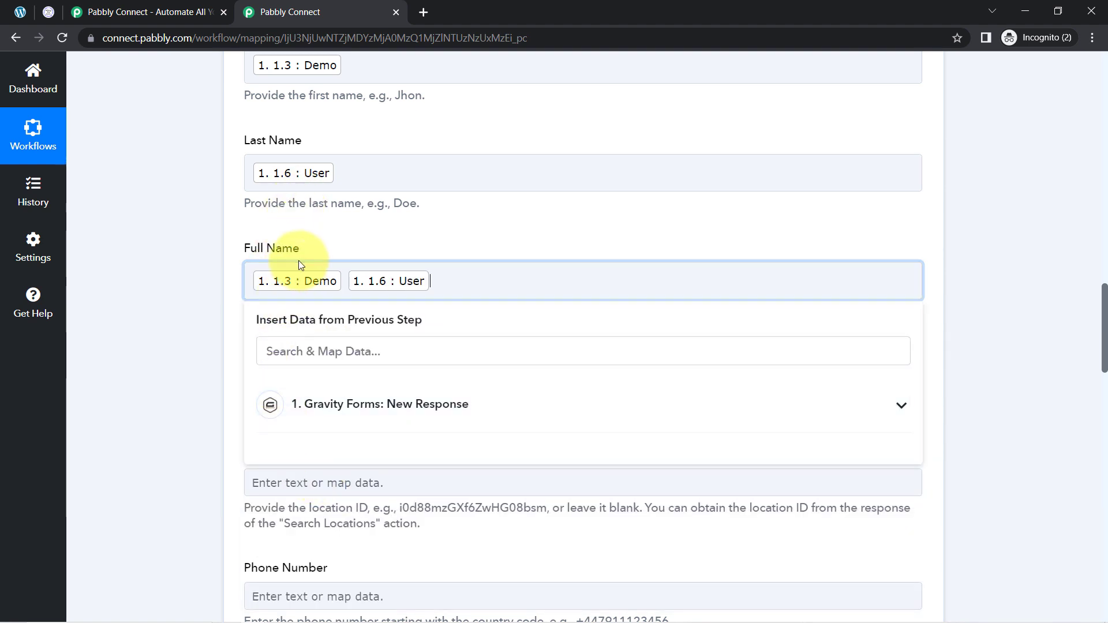
click(158, 317)
Map the Email field to the form's field 14 email address value
click(277, 383)
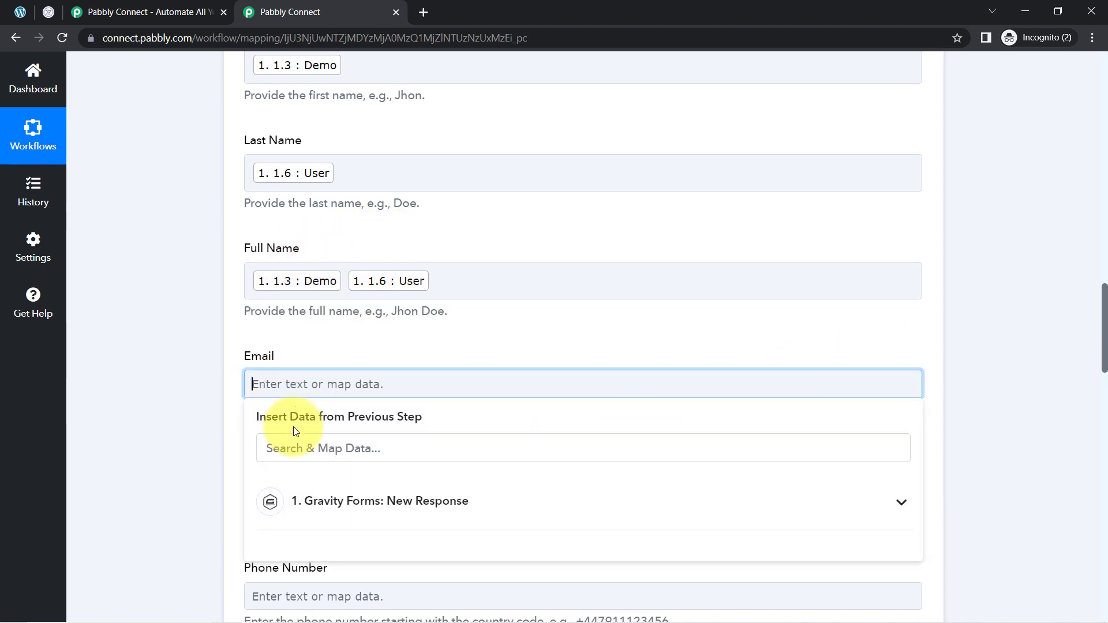
click(294, 450)
text(@)
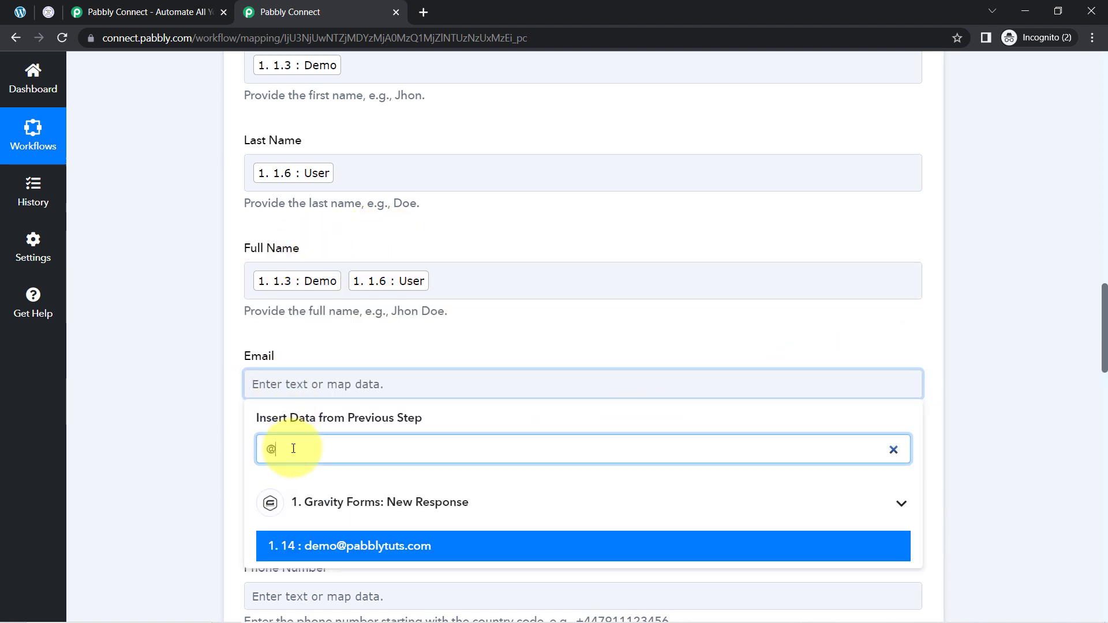
click(329, 544)
click(158, 304)
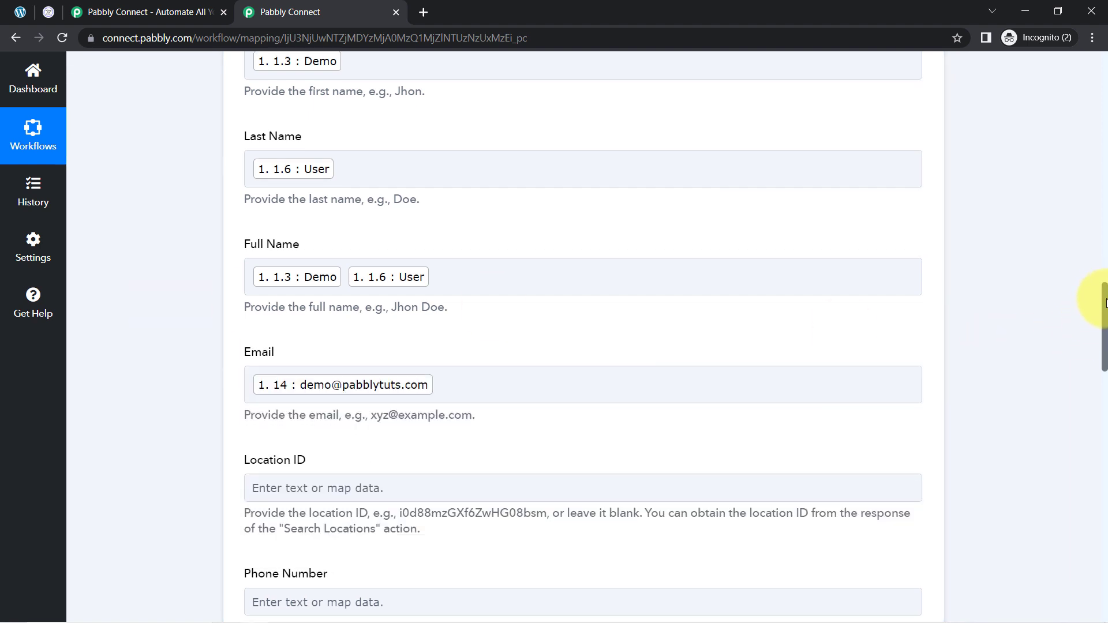
Map the Phone Number field to the form's field 13 phone value
drag(1106, 297, 1106, 341)
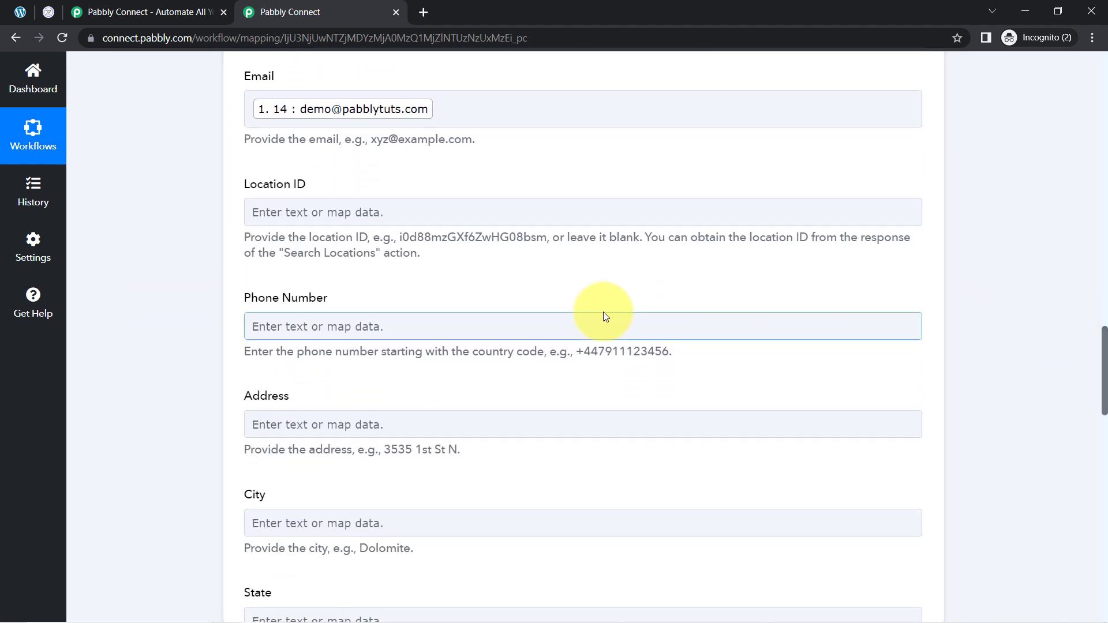
click(282, 327)
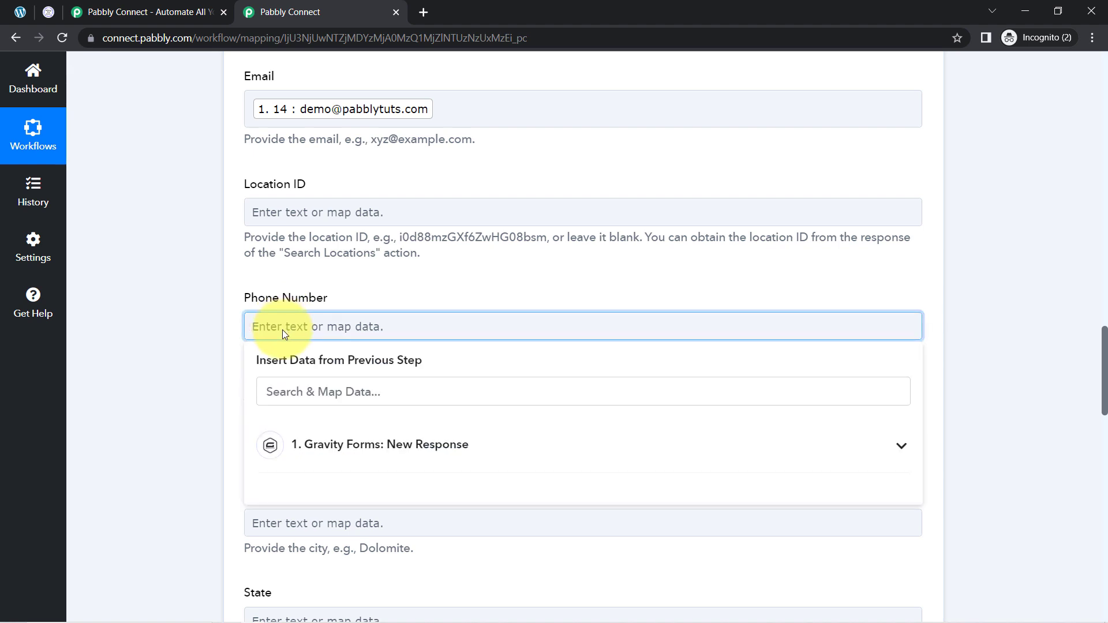
click(300, 377)
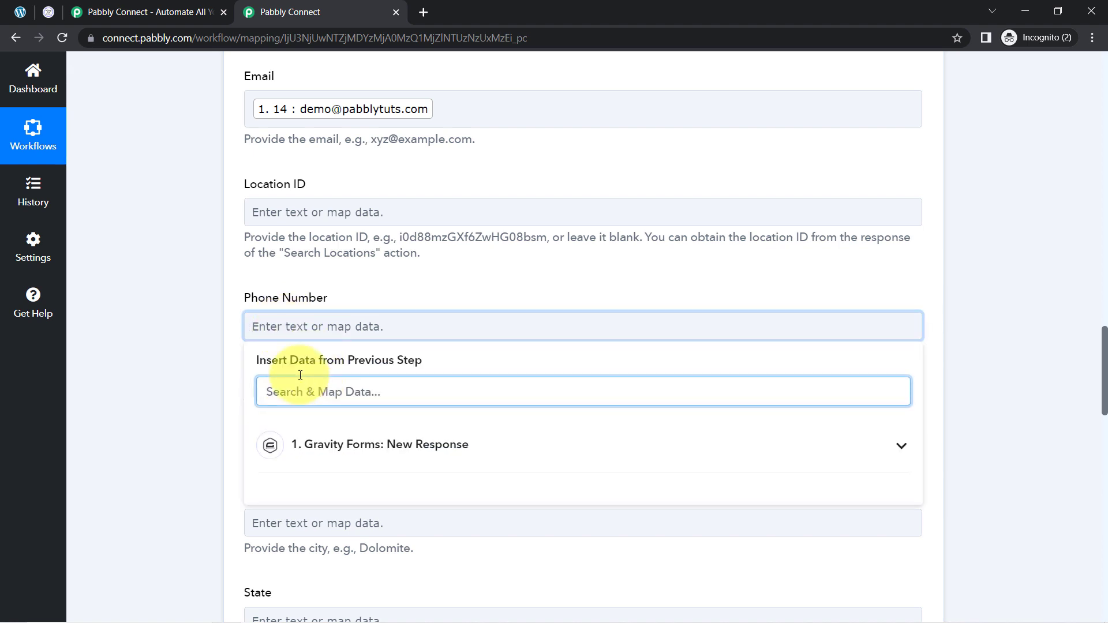
text(9)
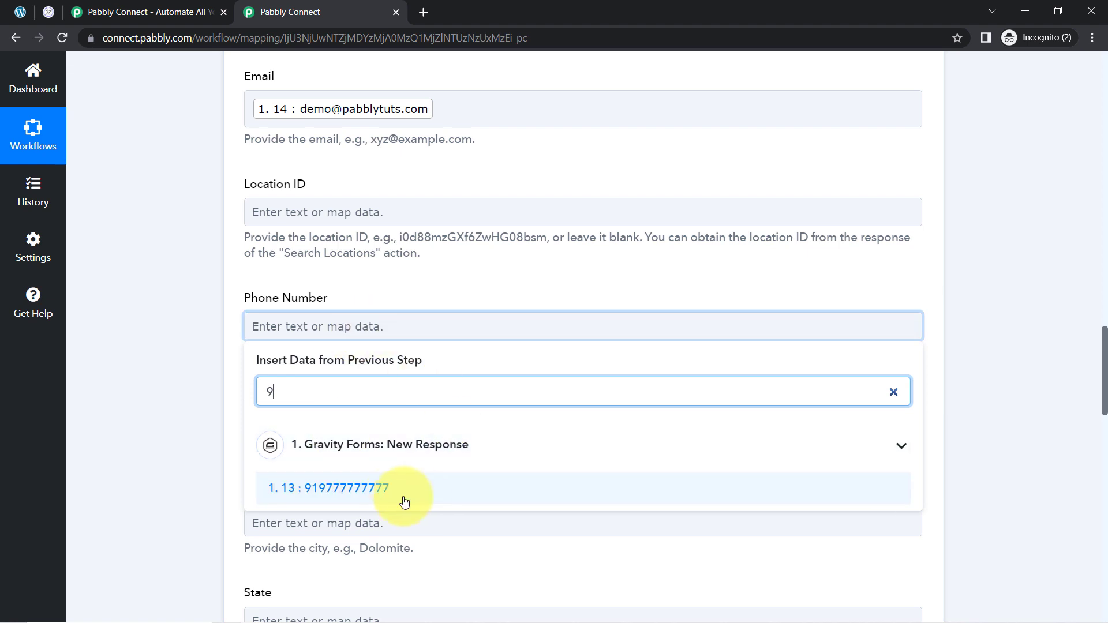
click(361, 495)
click(138, 310)
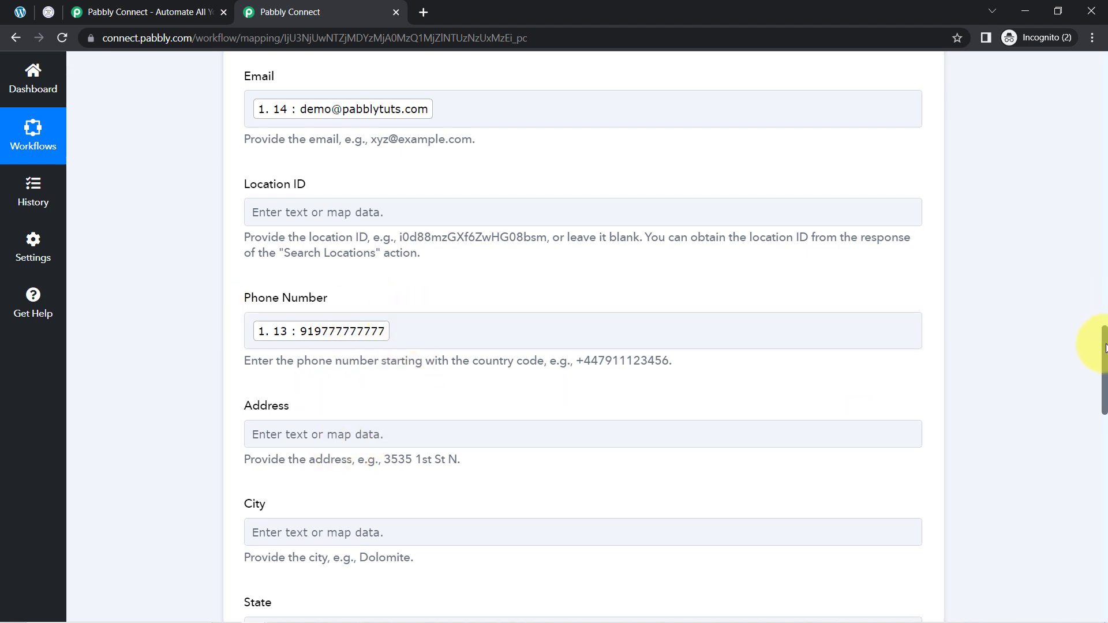
Save the LeadConnector action and send a test request
drag(1106, 348, 1083, 546)
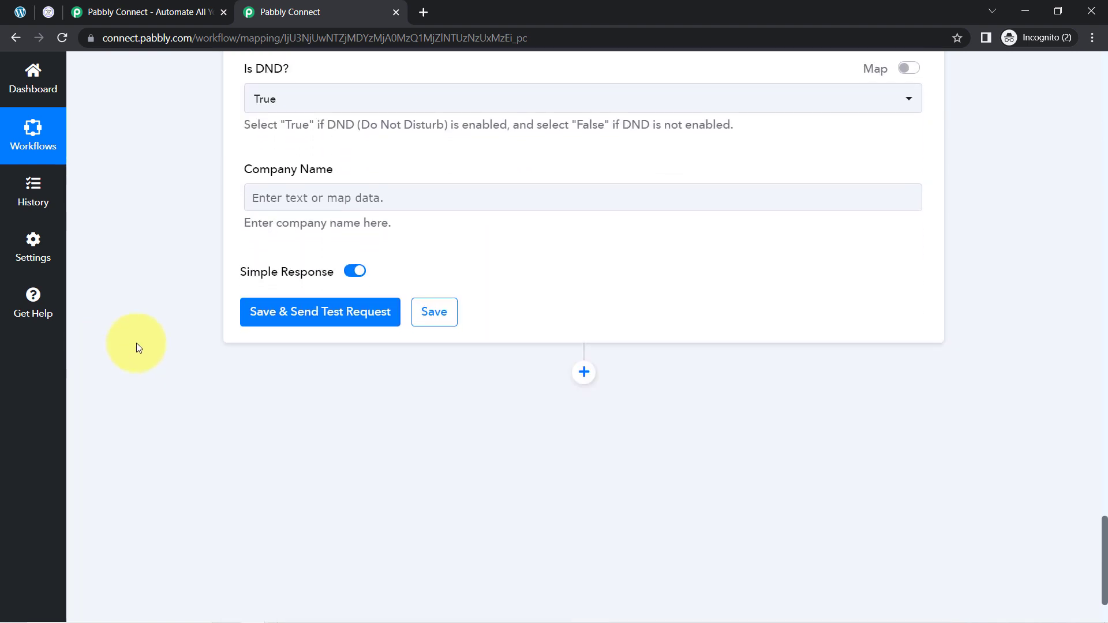
click(297, 317)
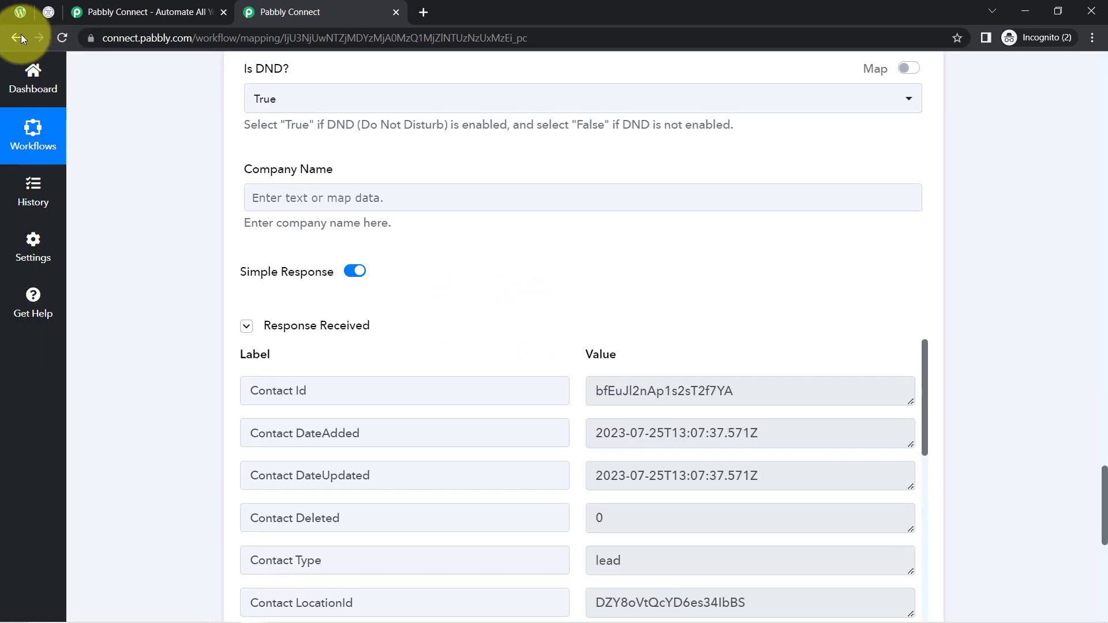
Switch to HighLevel, reload the Contacts list and open the newest Demo User contact to check its details
click(42, 11)
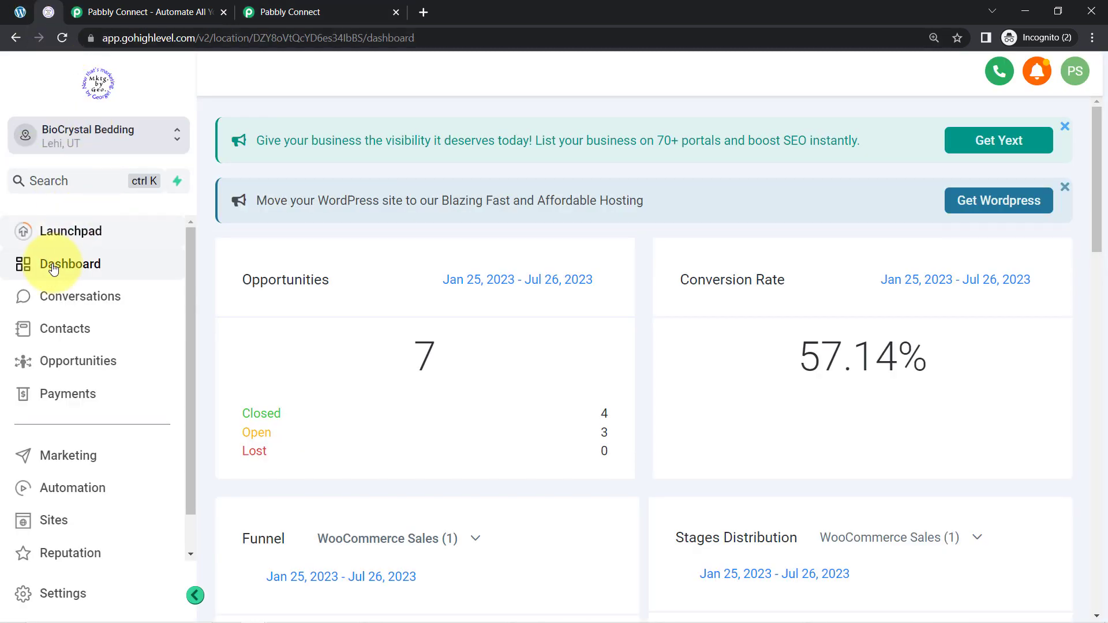
click(52, 328)
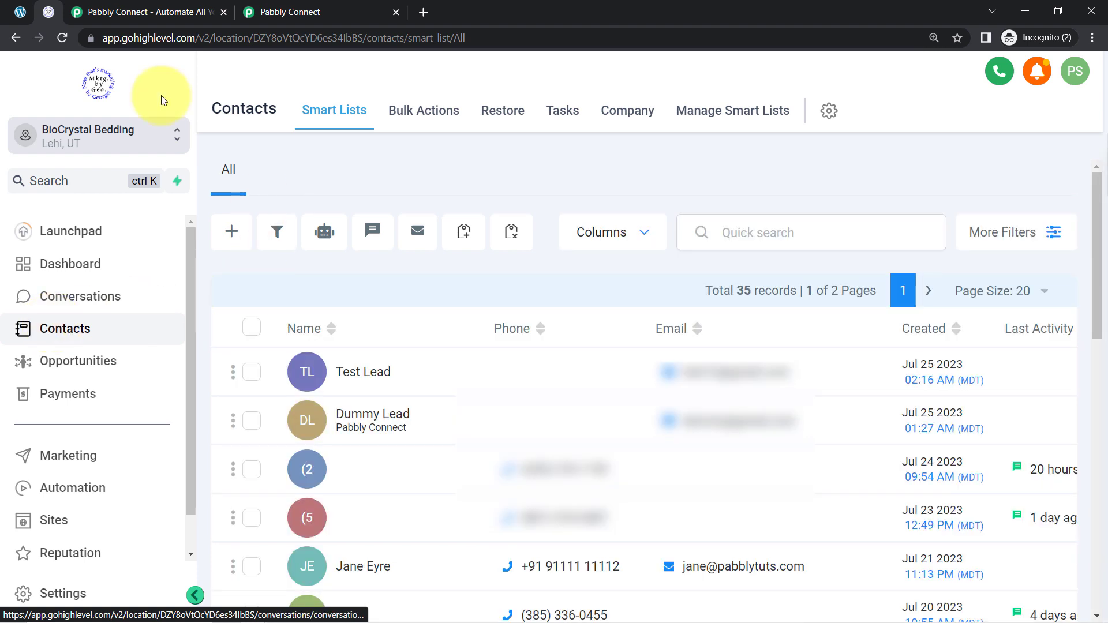
click(140, 38)
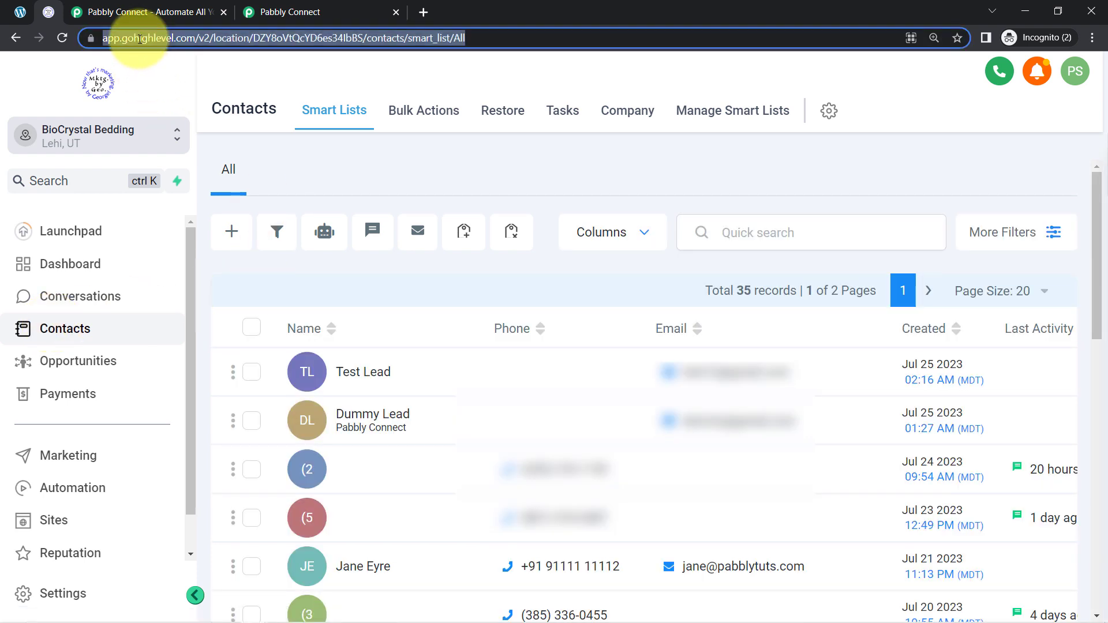
key(Return)
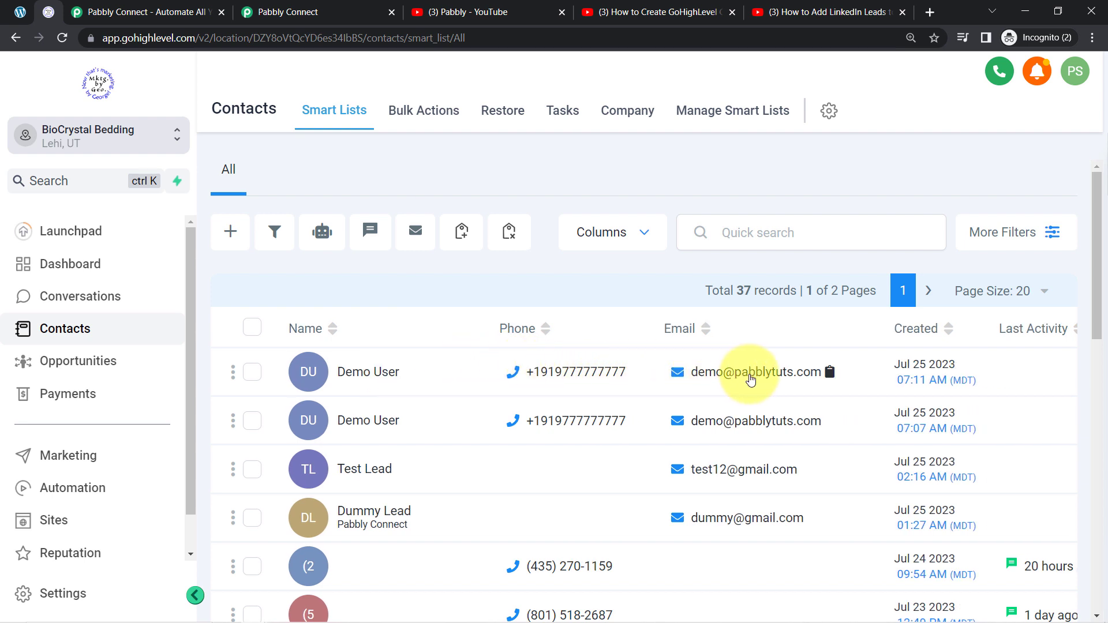
click(356, 377)
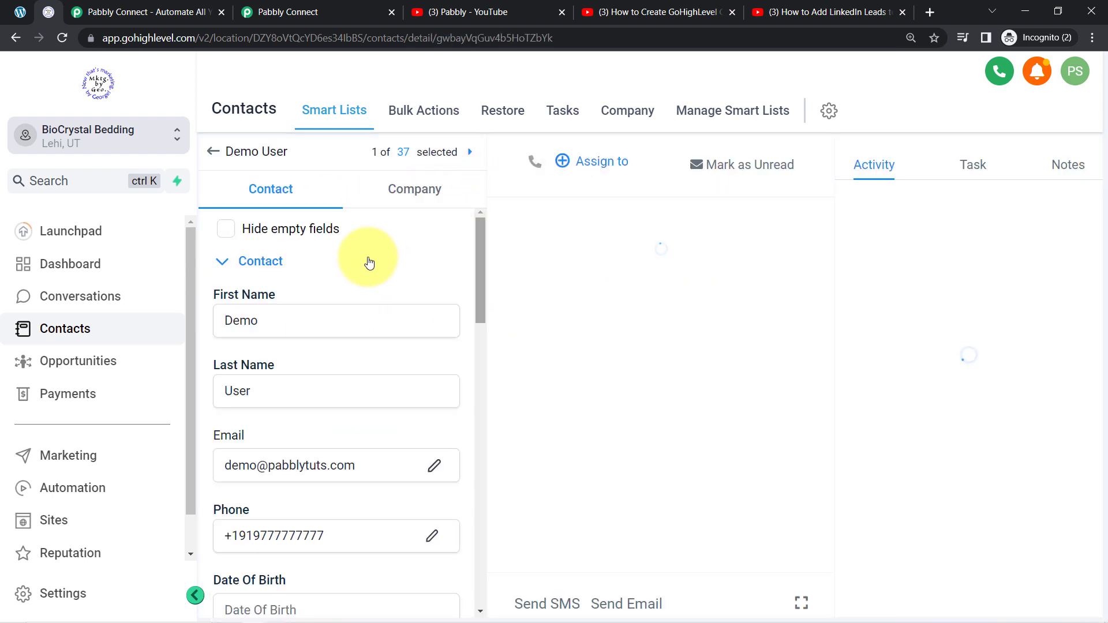
drag(483, 242, 469, 207)
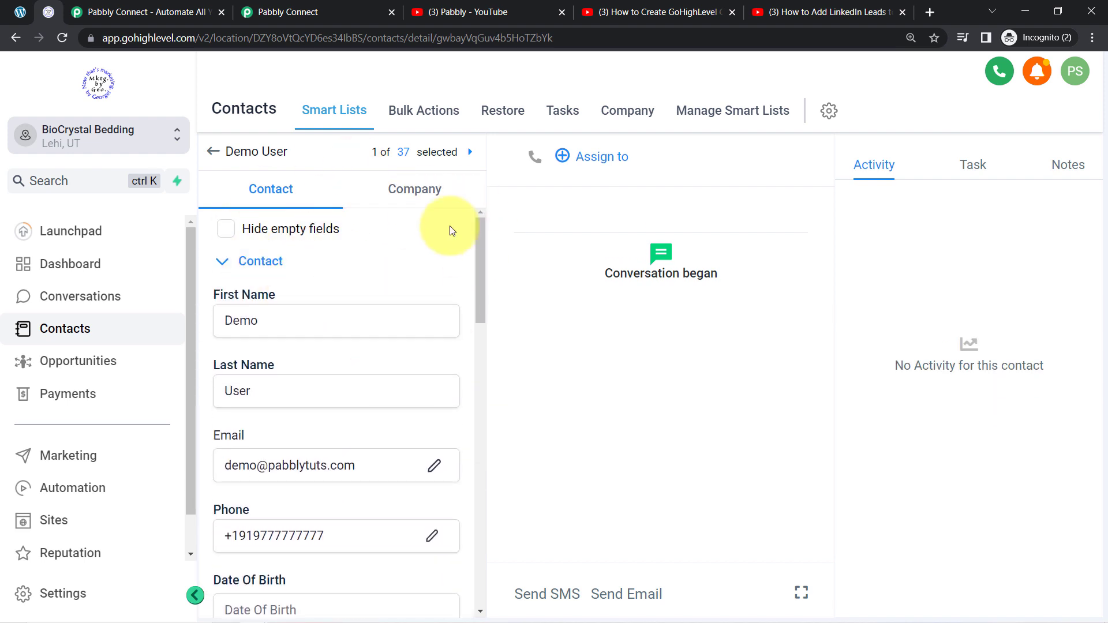
click(560, 9)
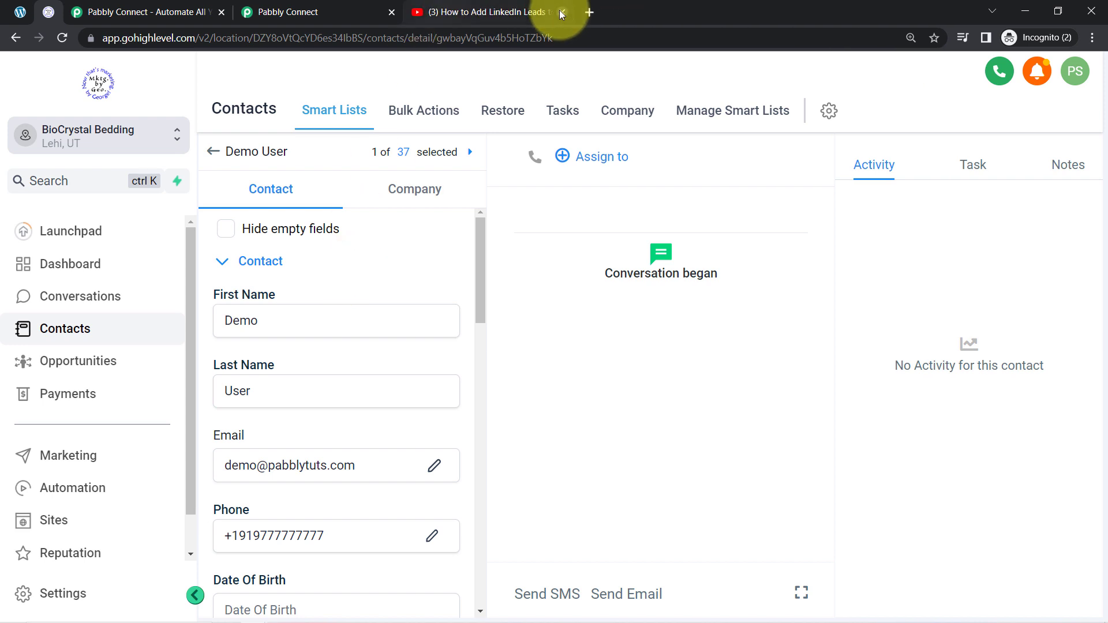
click(560, 10)
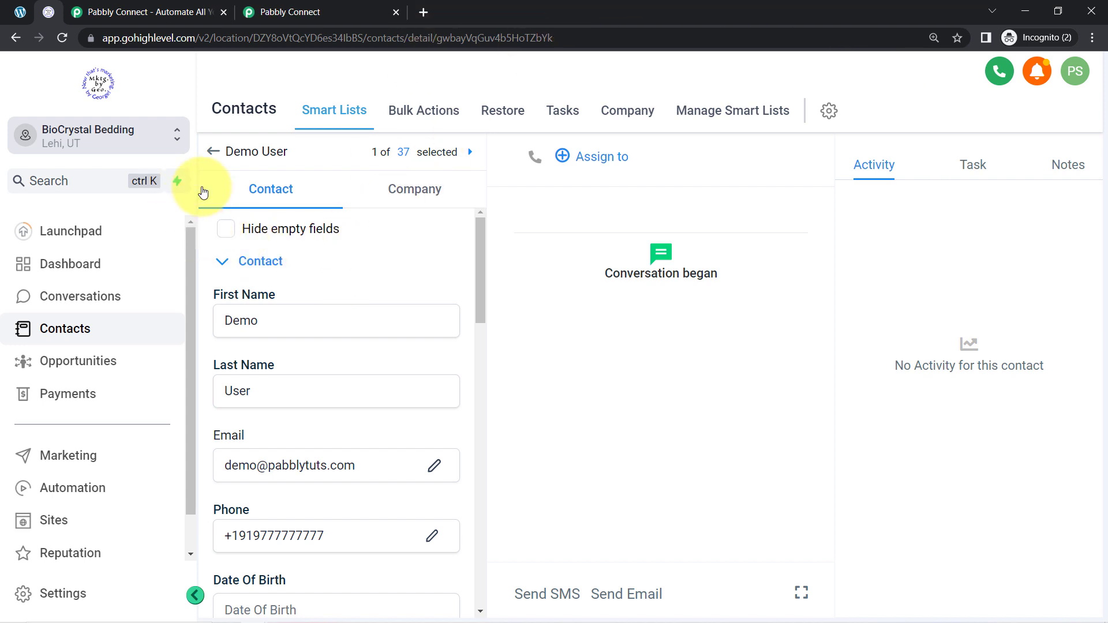
Return to the Pabbly workflow and collapse the response section and both workflow steps
click(288, 6)
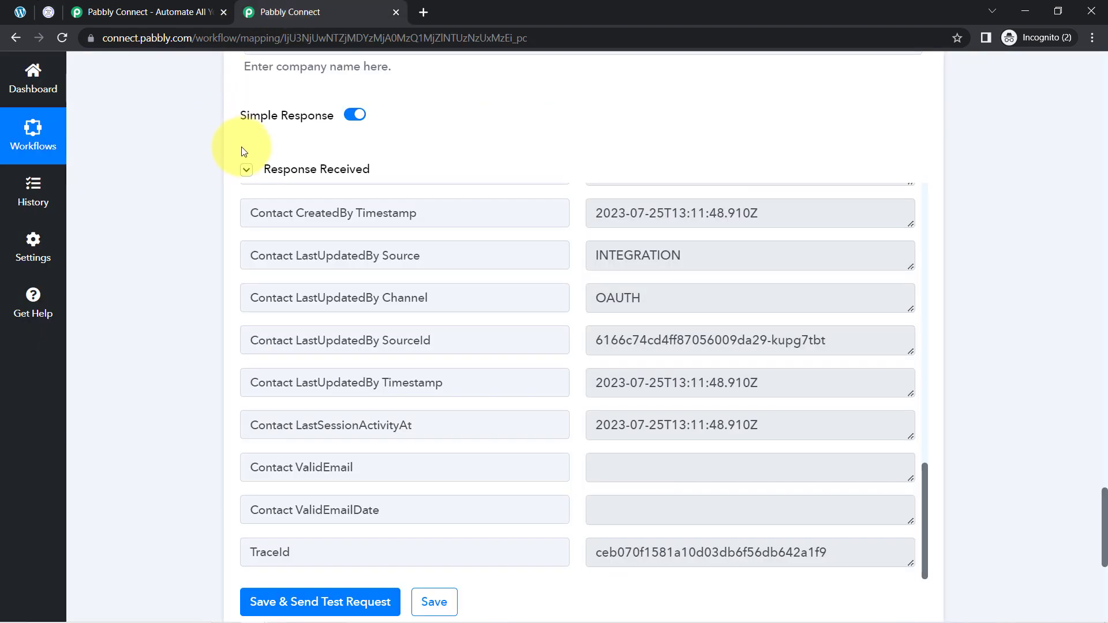
click(247, 172)
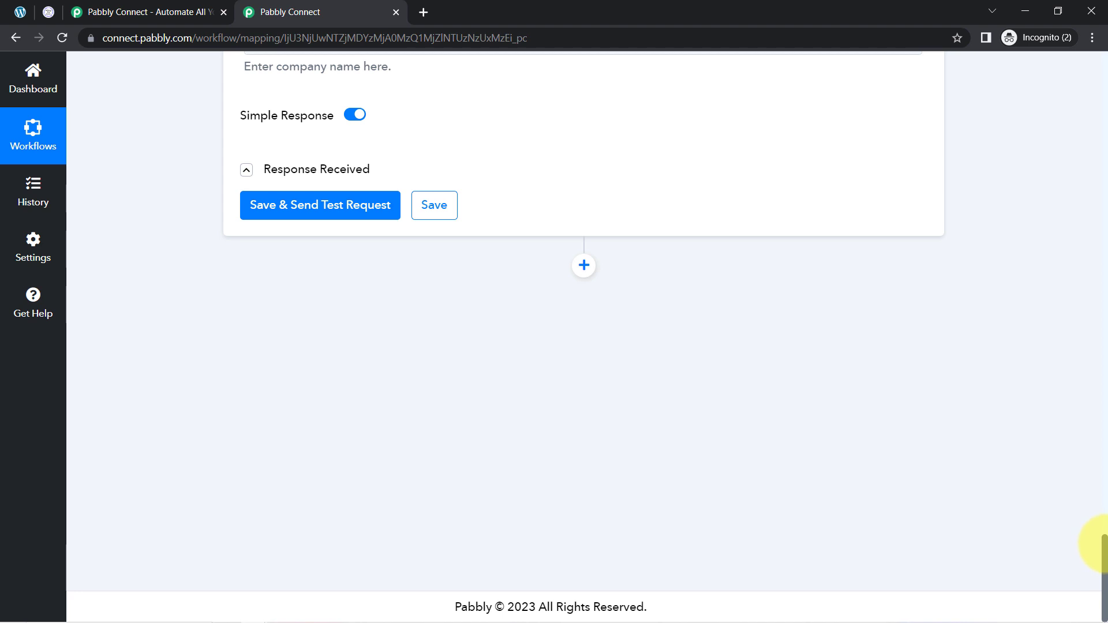
drag(1103, 554, 1073, 106)
scroll(1072, 107, up, 6)
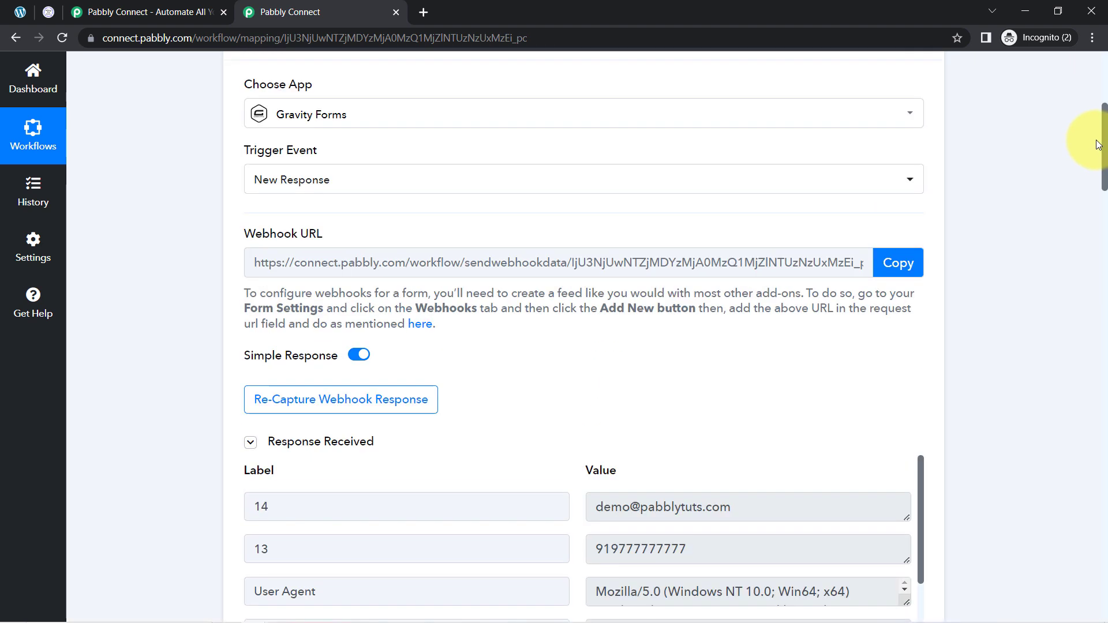
click(426, 252)
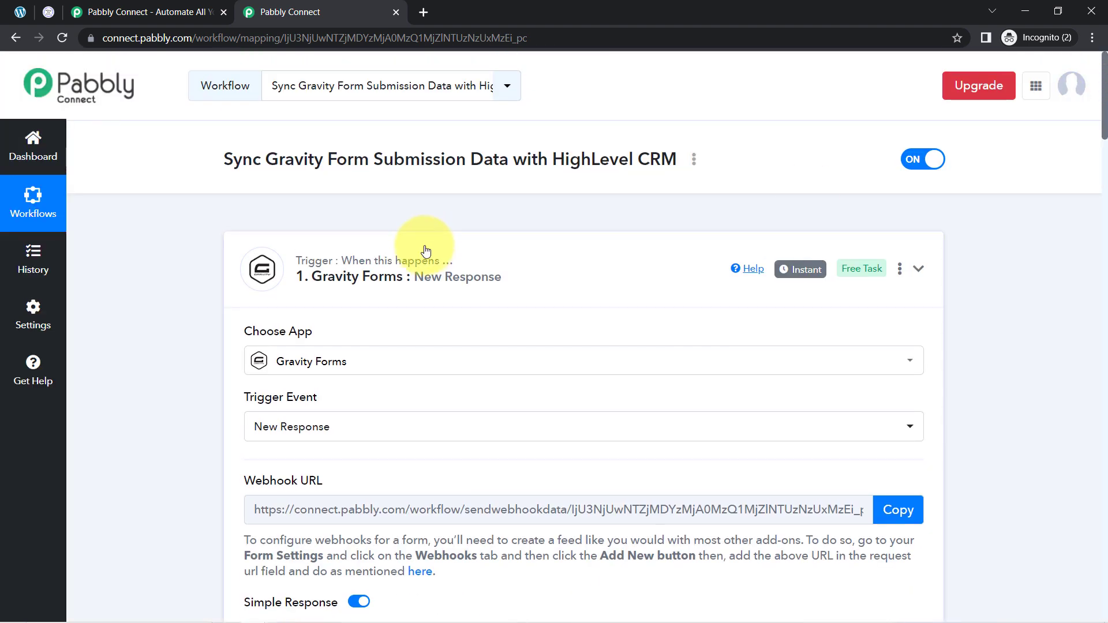
click(240, 445)
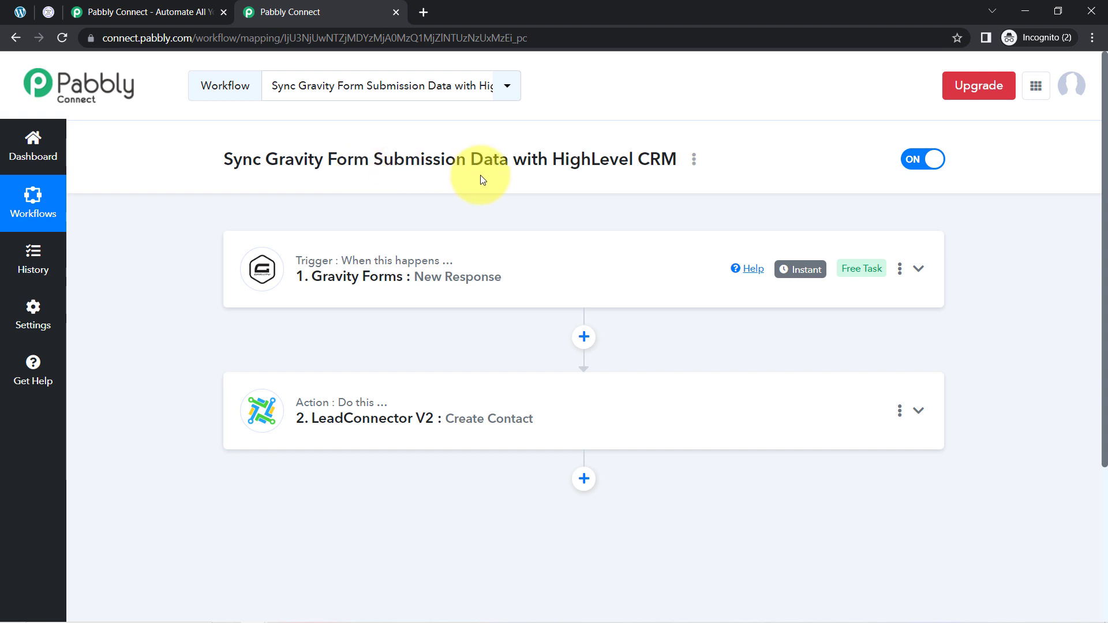
Copy the workflow's share link from the Share Workflow dialog and close it
click(694, 166)
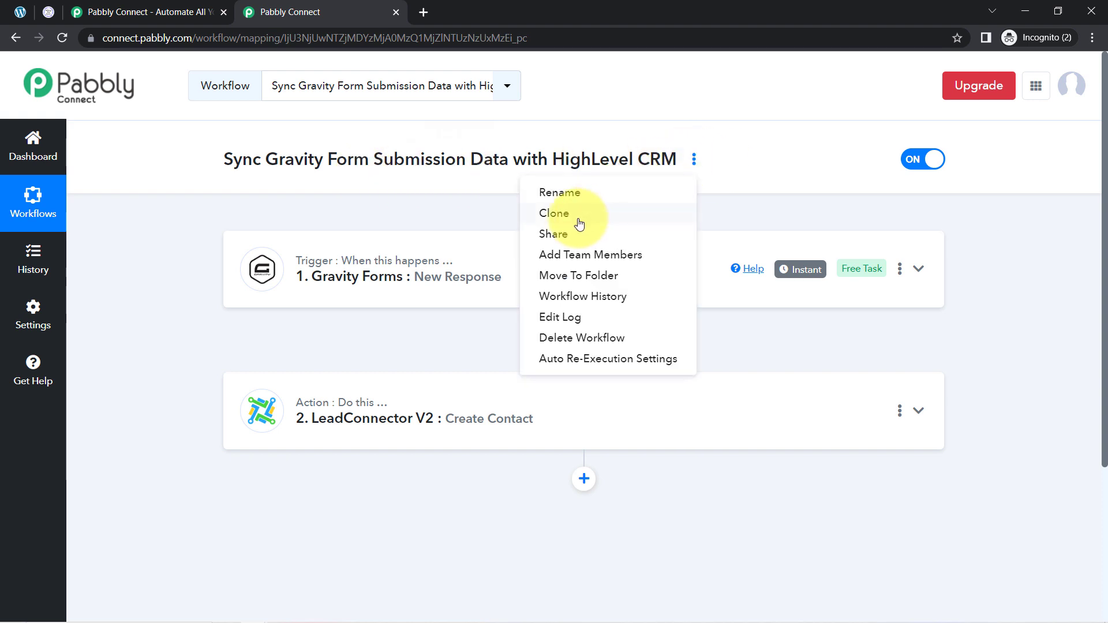
click(546, 238)
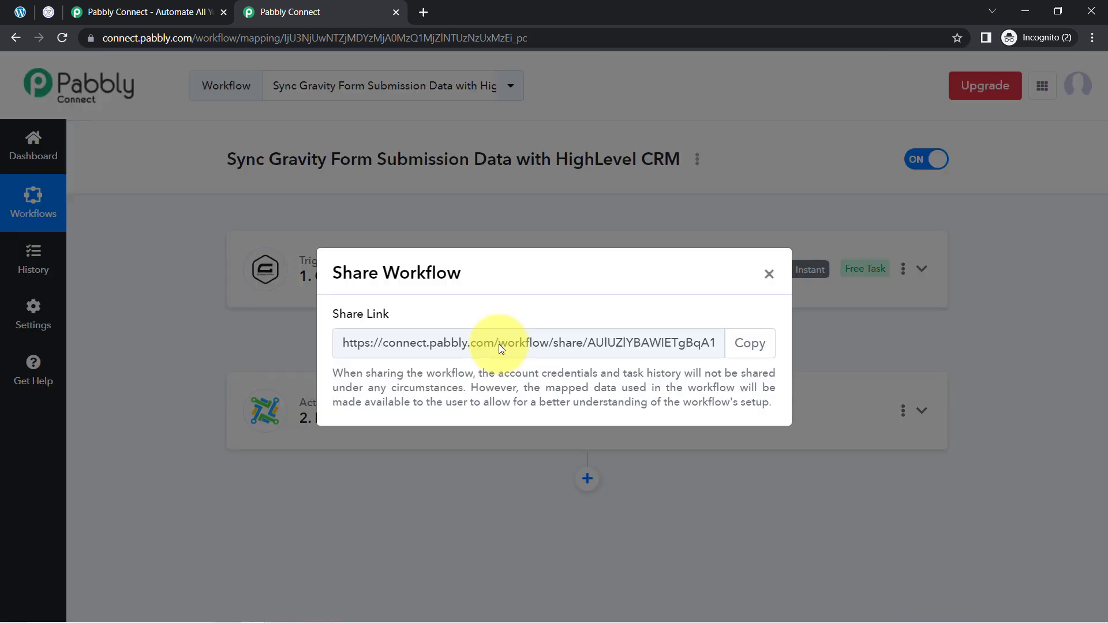
click(746, 347)
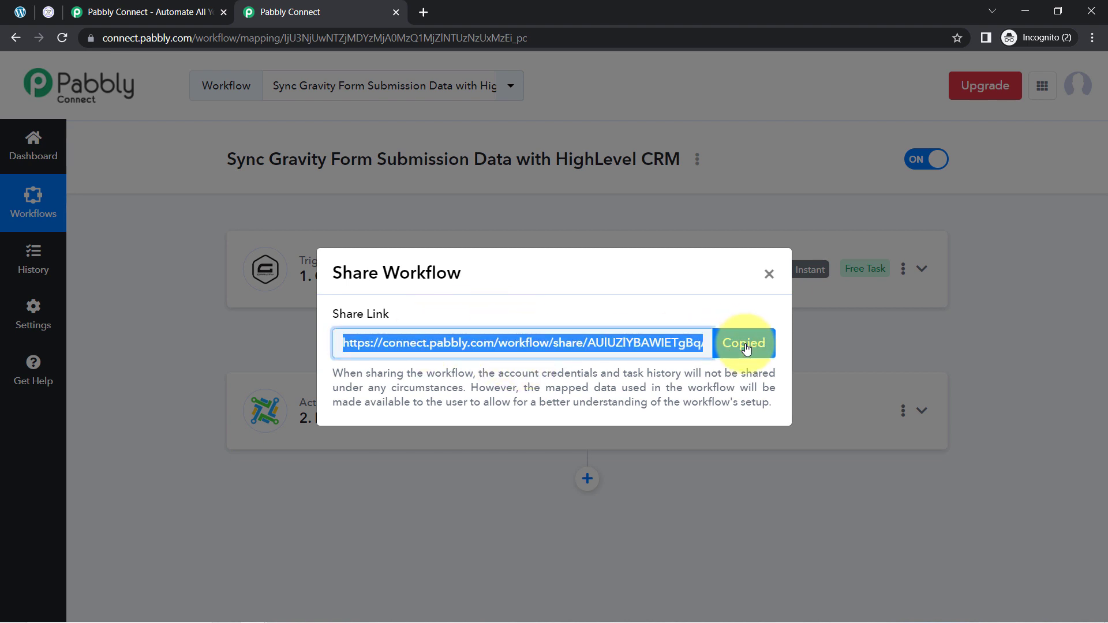
click(769, 274)
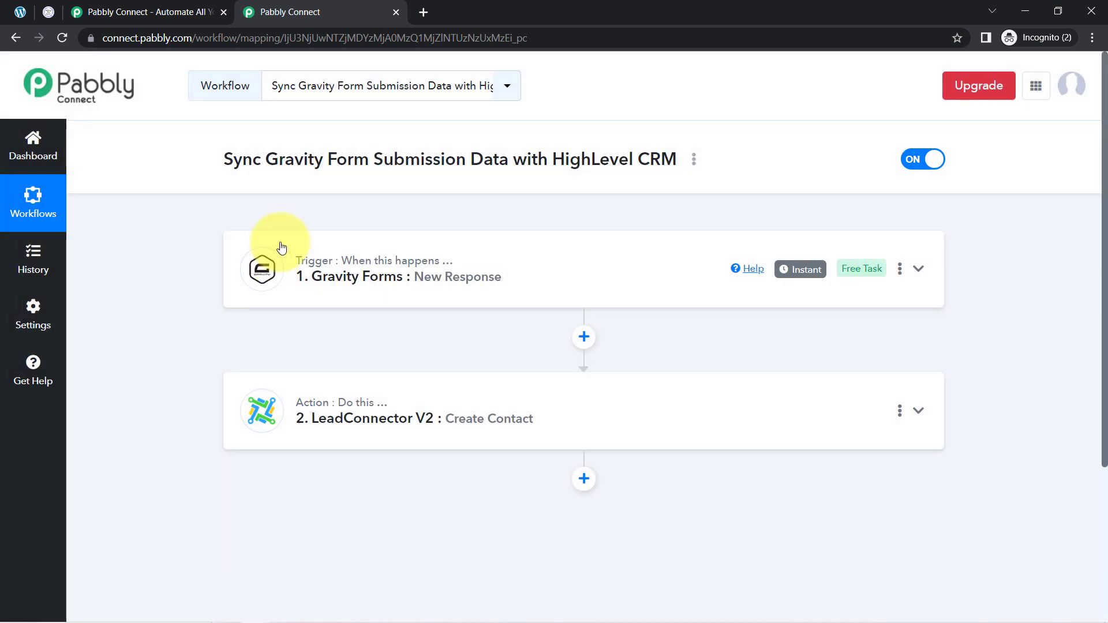